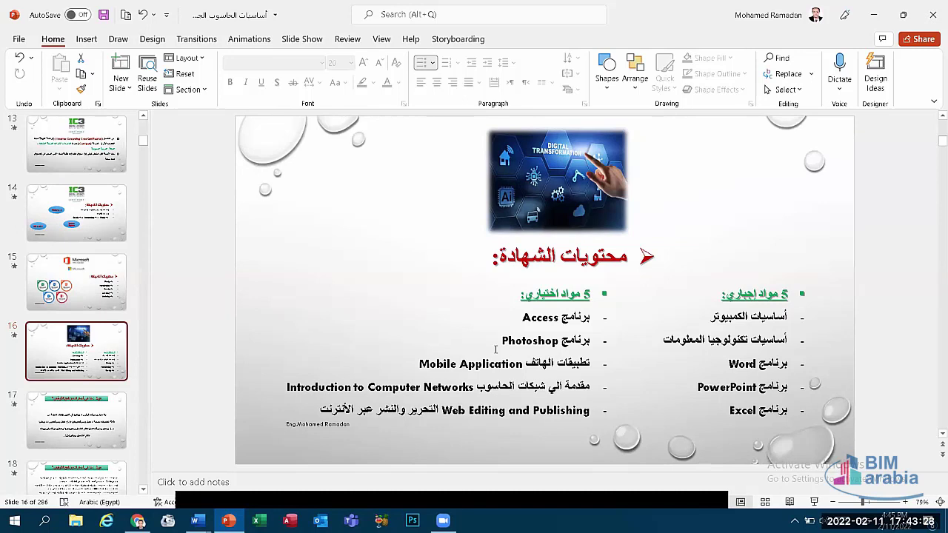
click(522, 364)
key(Escape)
key(Tab)
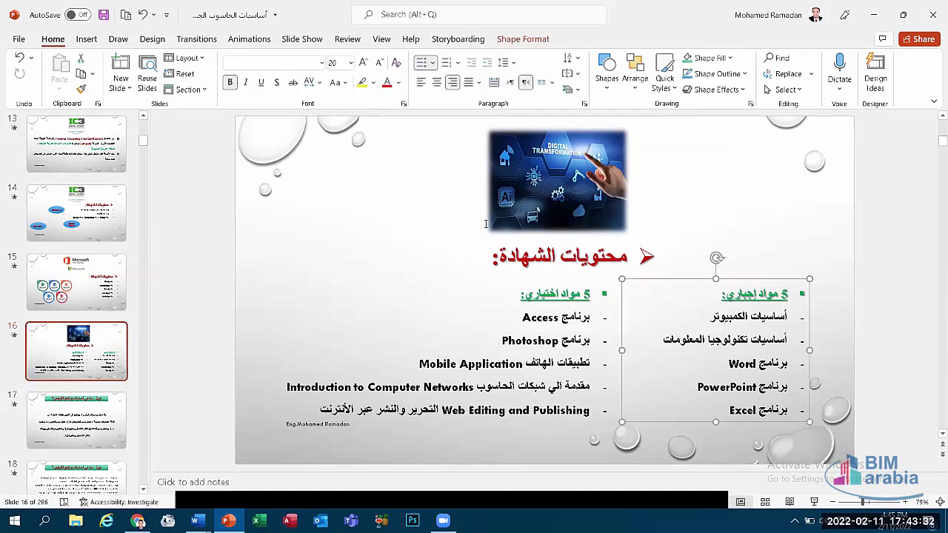
click(730, 205)
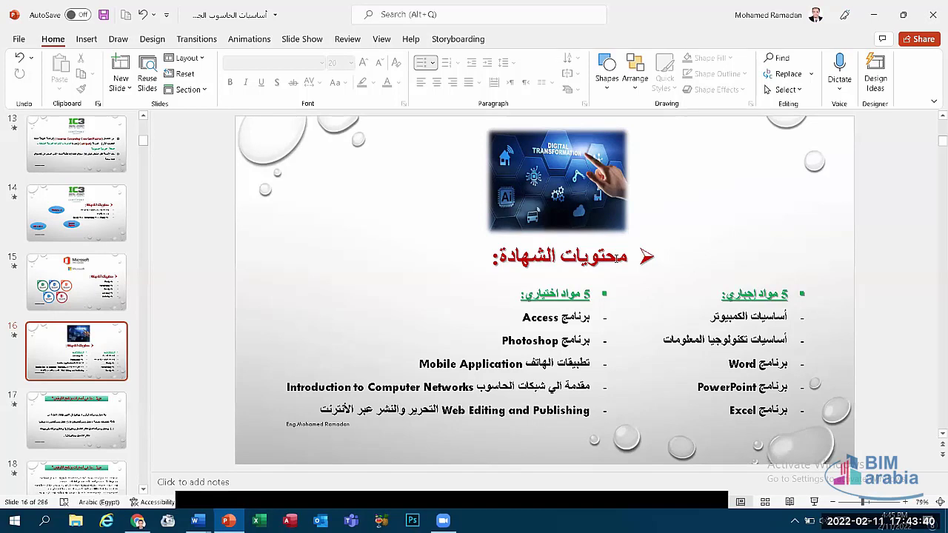
click(616, 258)
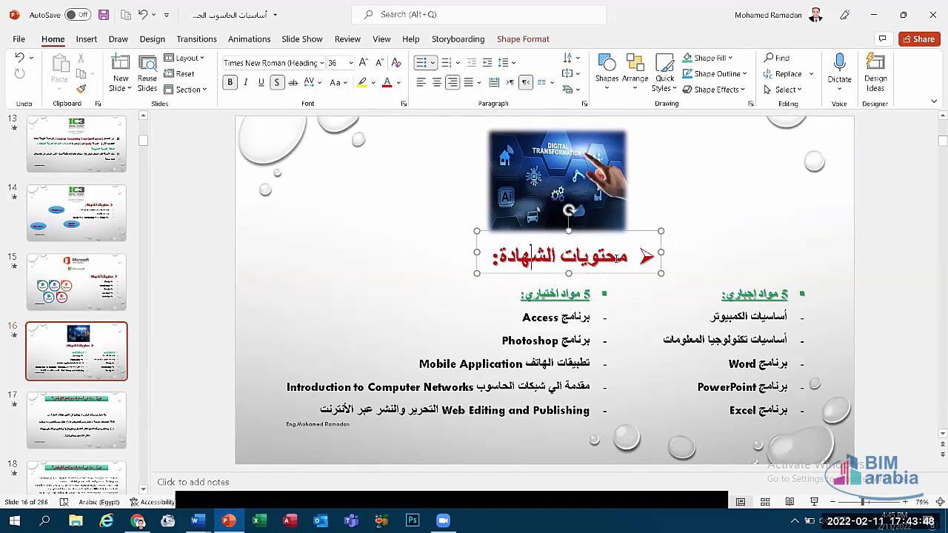
click(394, 206)
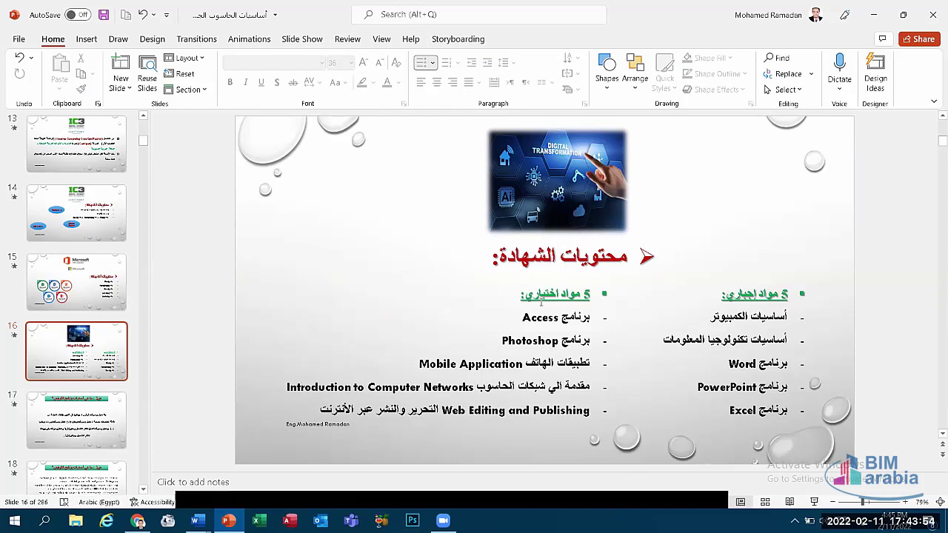
Step: Review the IC3 certification slide 13, return to slide 16 and look through the neighbouring slide thumbnails
scroll(105, 200, up, 3)
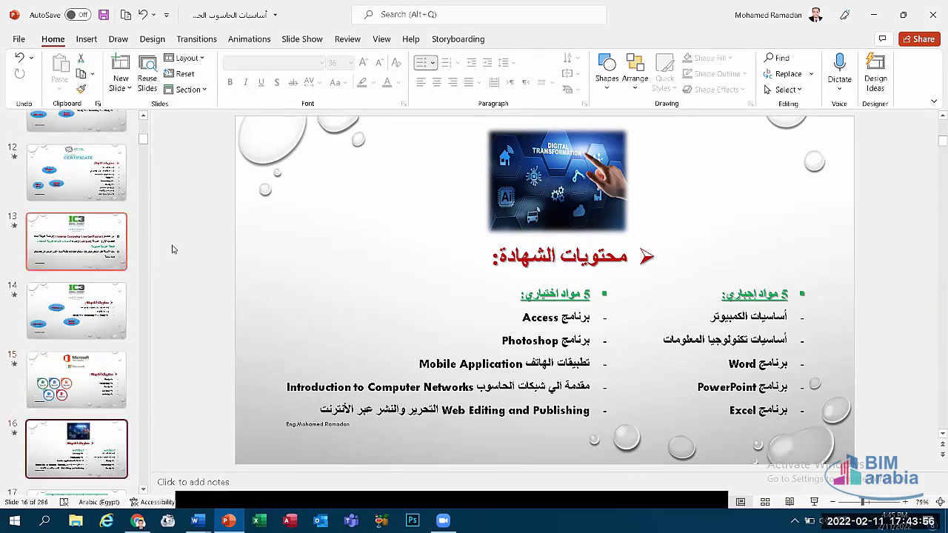
key(Page_Up)
key(Page_Up)
key(Page_Up)
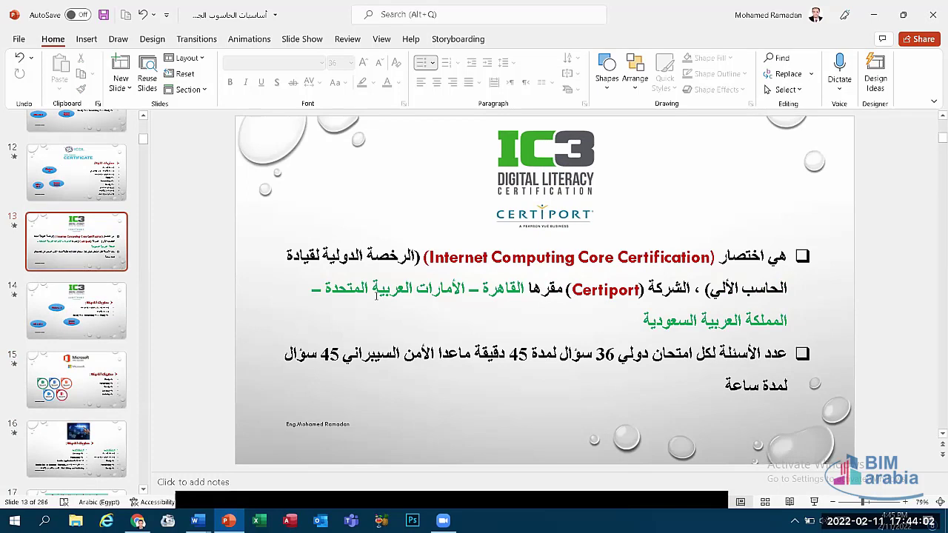
click(63, 455)
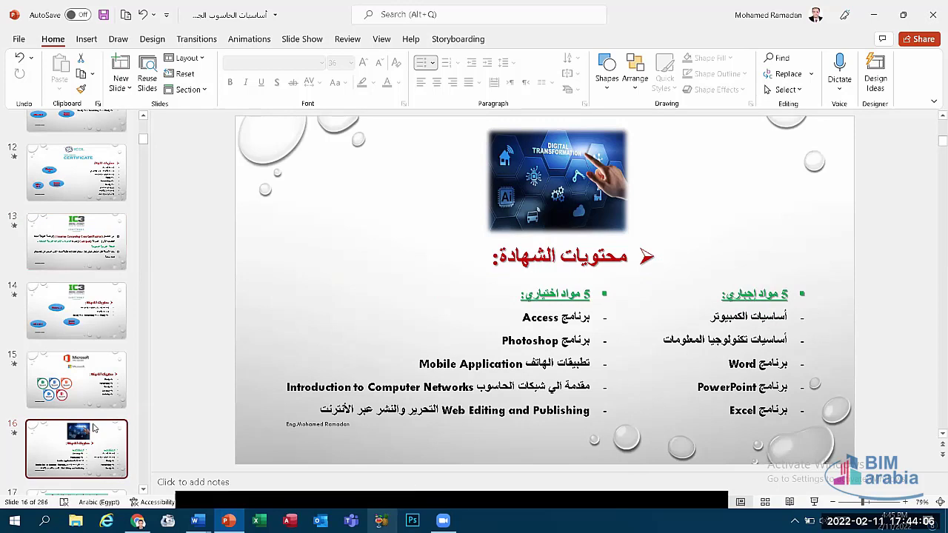
scroll(96, 444, down, 3)
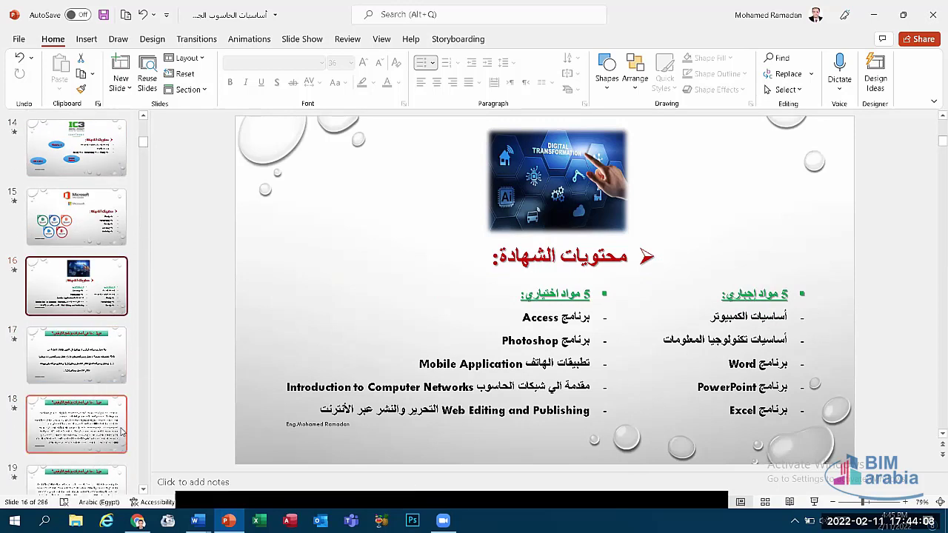
scroll(128, 422, up, 3)
scroll(127, 422, up, 8)
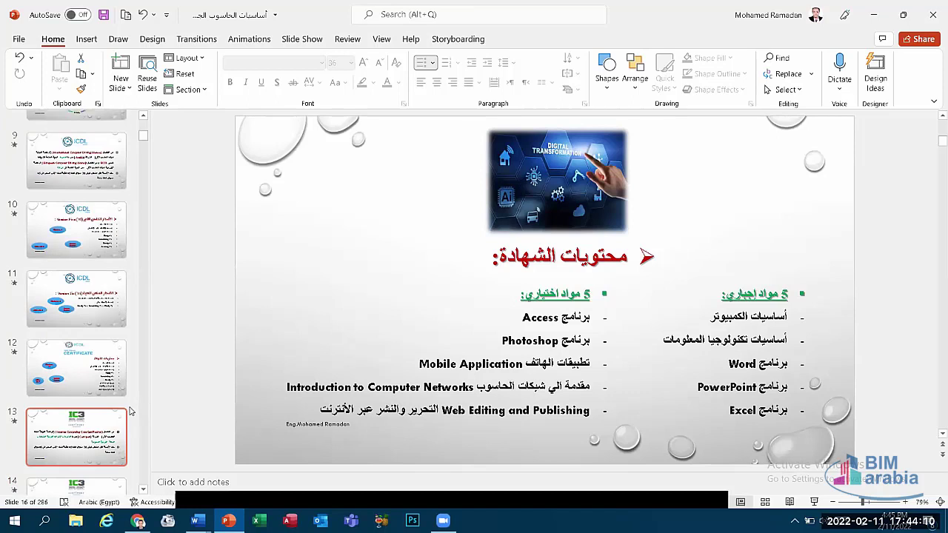
scroll(137, 414, down, 4)
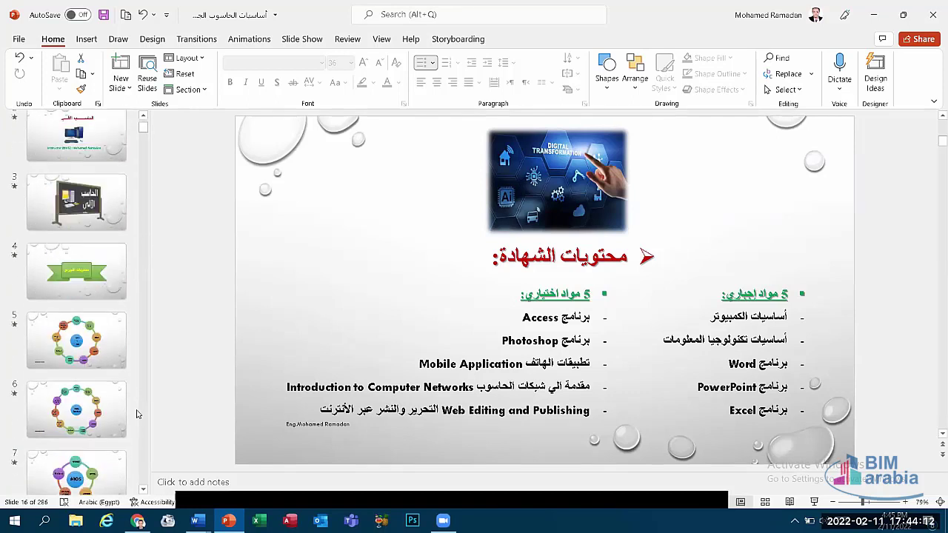
click(460, 471)
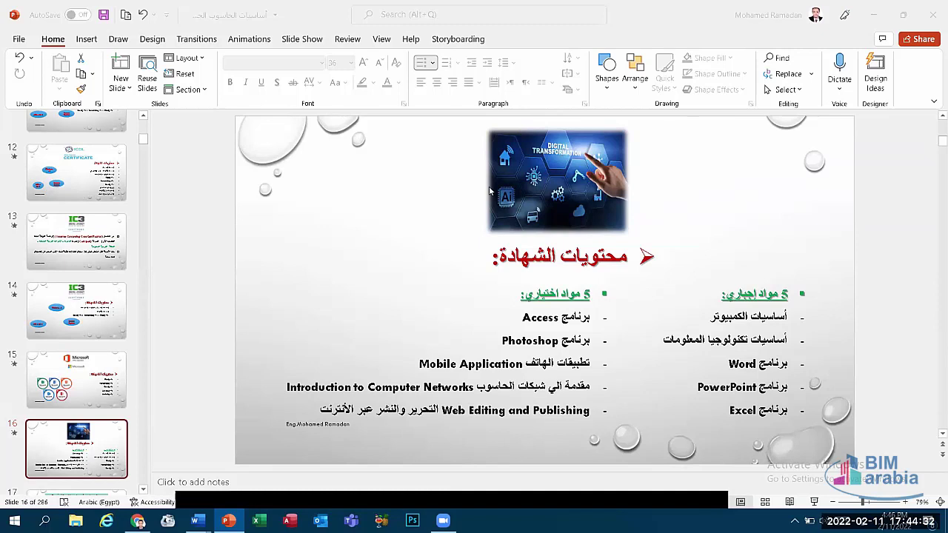
scroll(101, 437, down, 6)
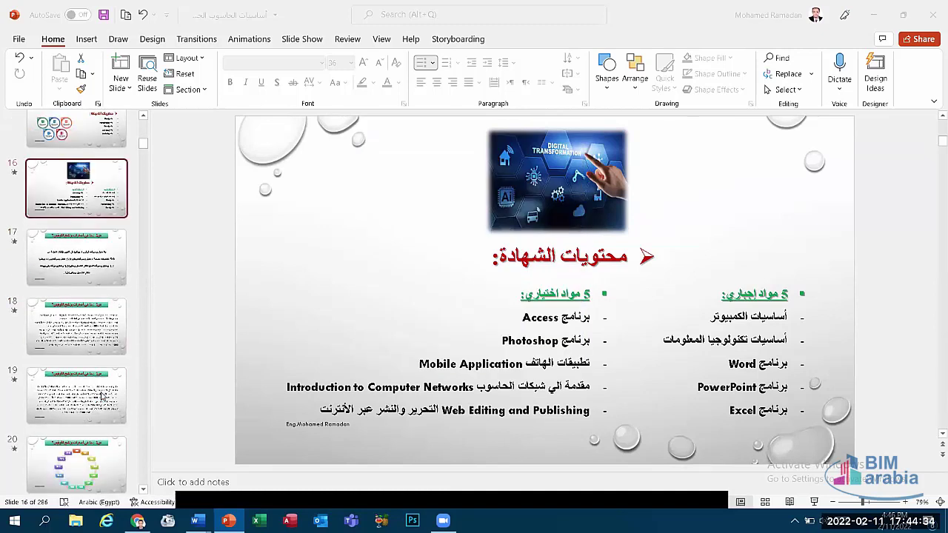
scroll(134, 424, up, 3)
Step: Switch to the Windows desktop and refresh it
key(super+d)
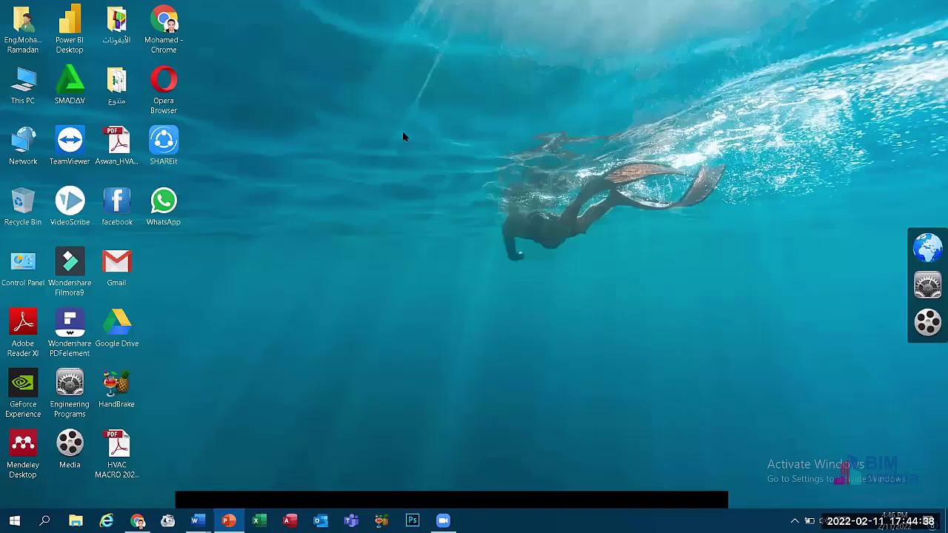
key(shift+F10)
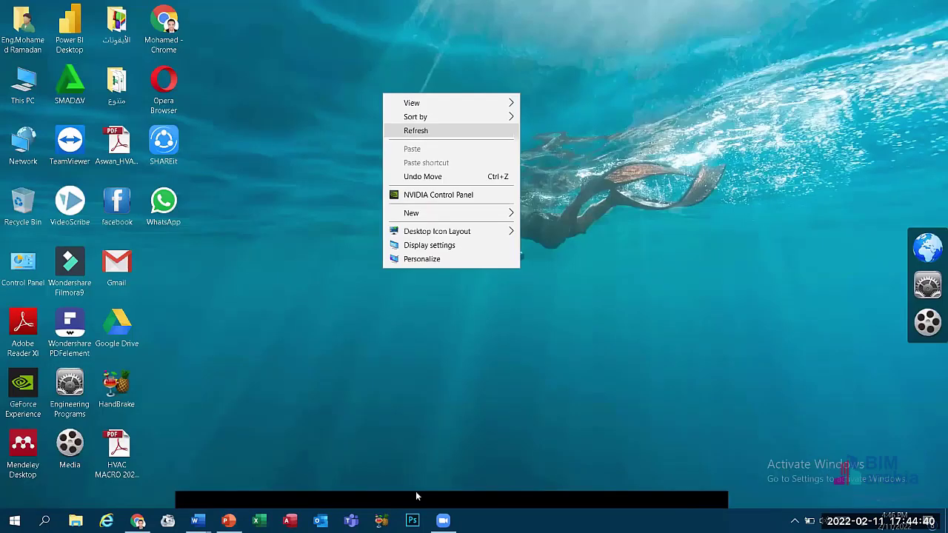
key(Escape)
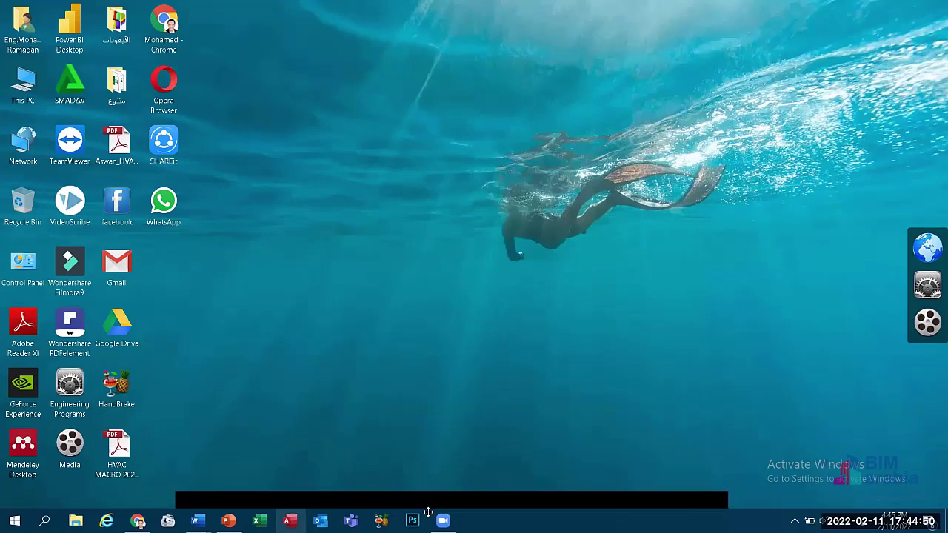
click(196, 521)
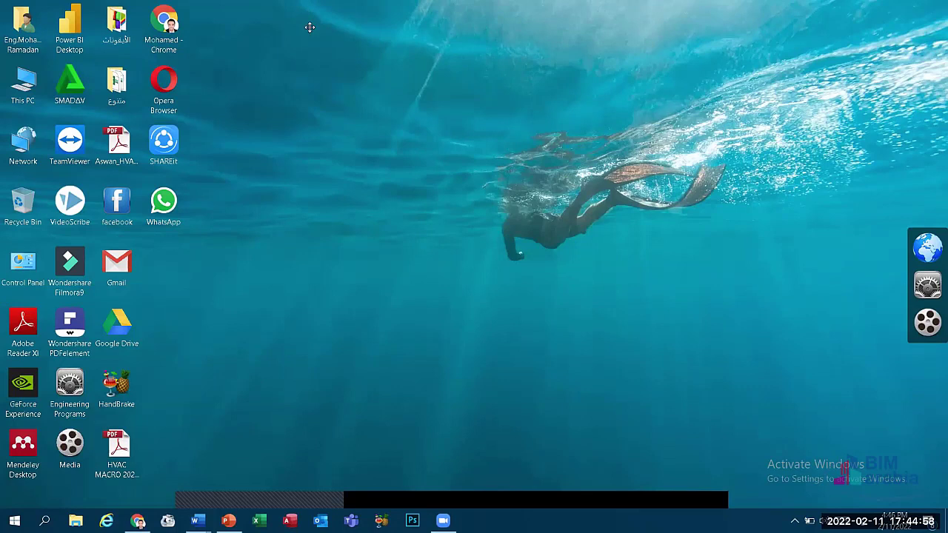
right_click(310, 95)
key(Escape)
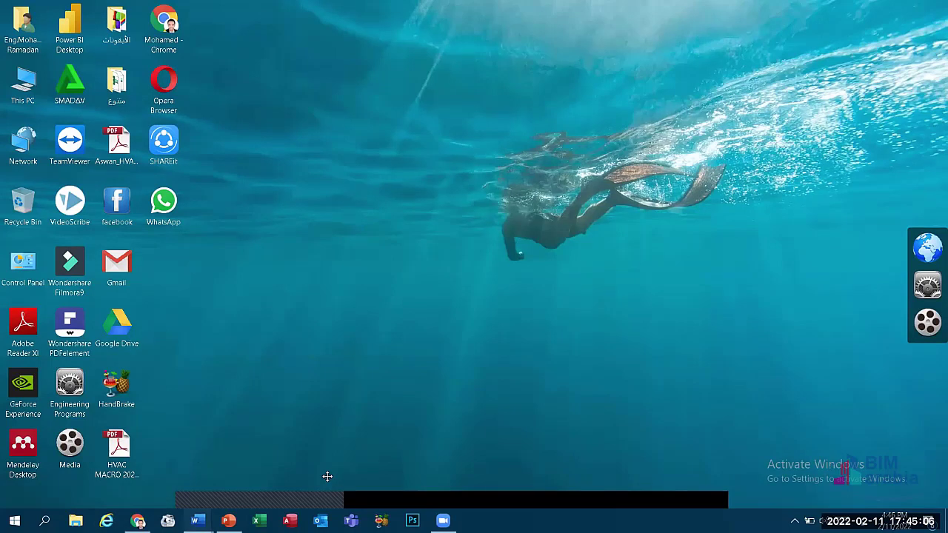
right_click(381, 68)
click(414, 105)
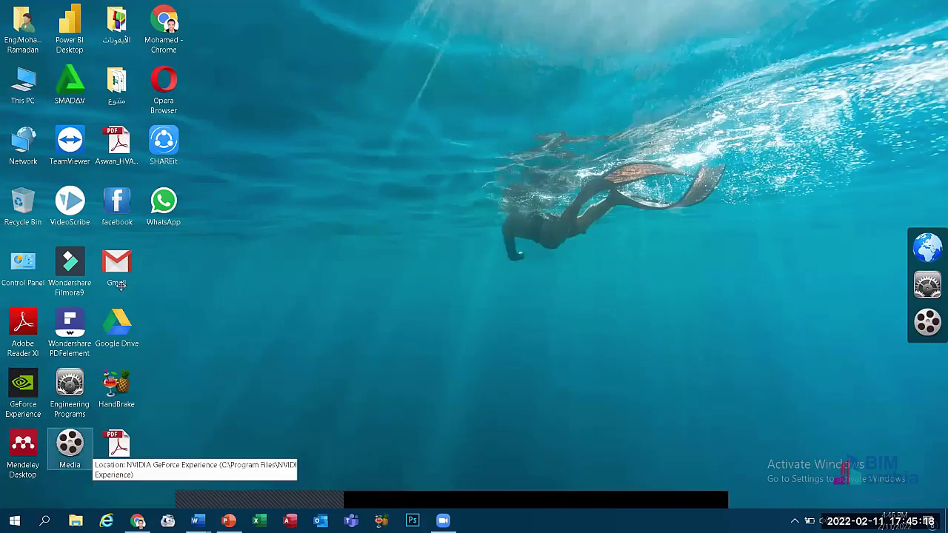
key(Up)
key(Up)
key(Up)
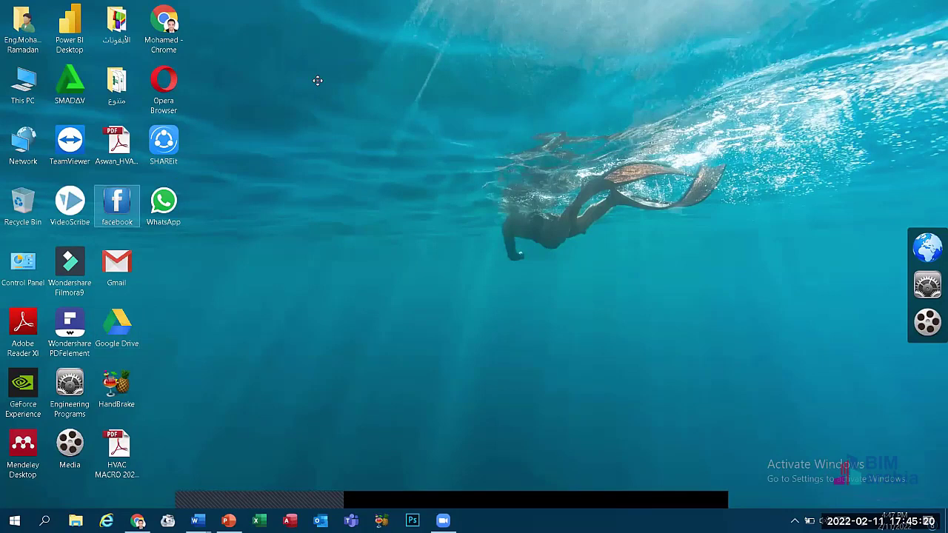
key(Up)
key(Right)
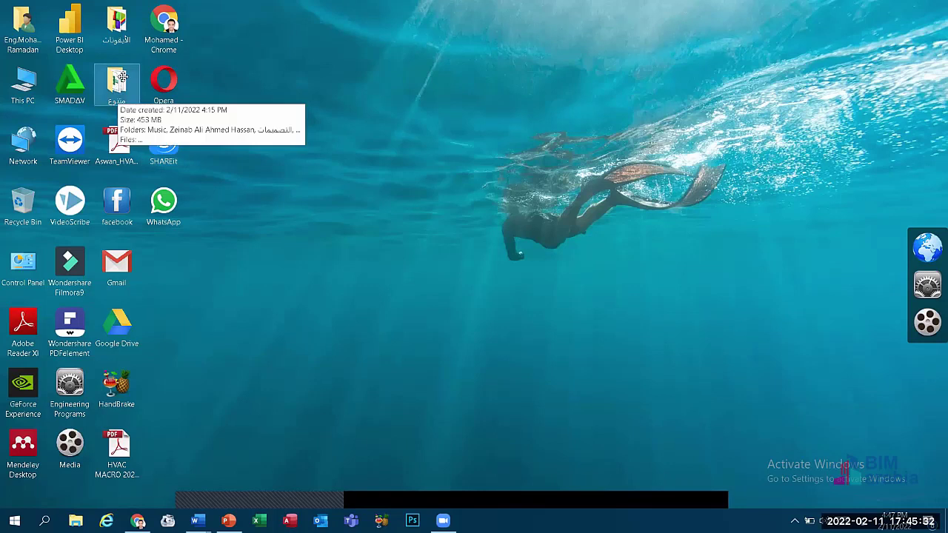
Step: Move the متنوع folder to the empty upper-right area of the desktop and back to its place below الأيقونات
click(116, 83)
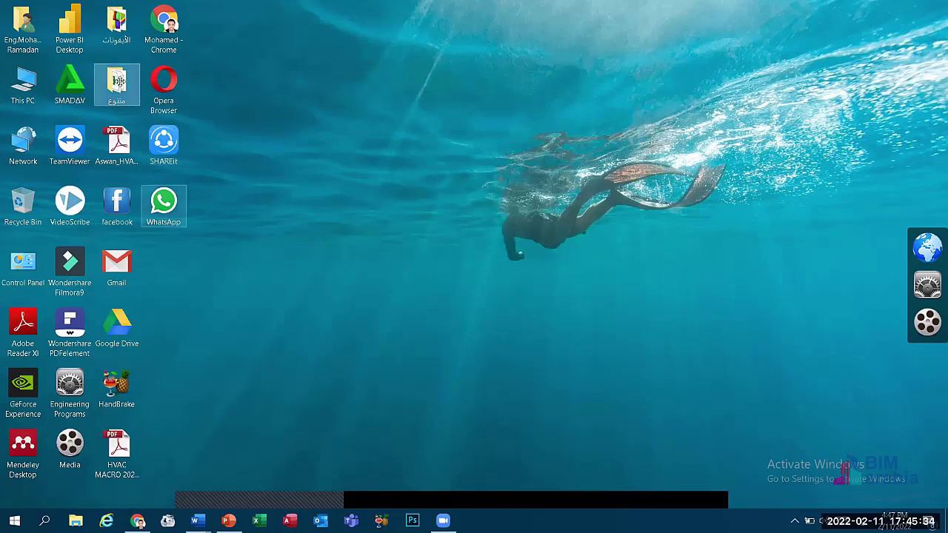
drag(883, 41, 938, 7)
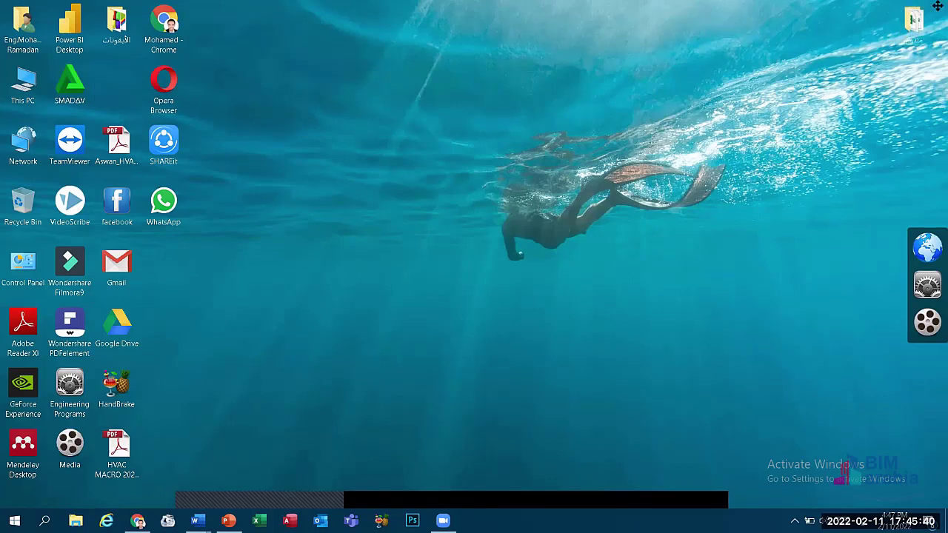
drag(335, 81, 317, 93)
right_click(287, 85)
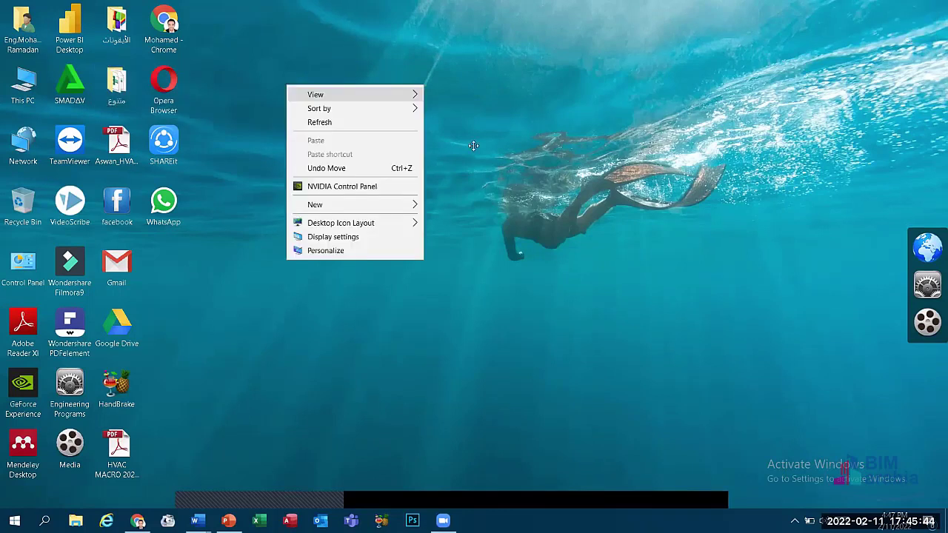
click(670, 97)
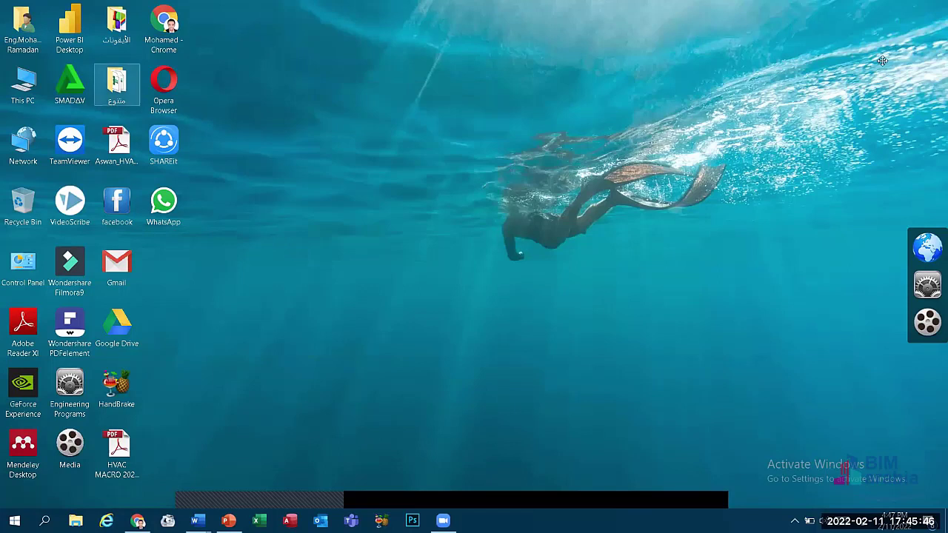
drag(894, 63, 910, 41)
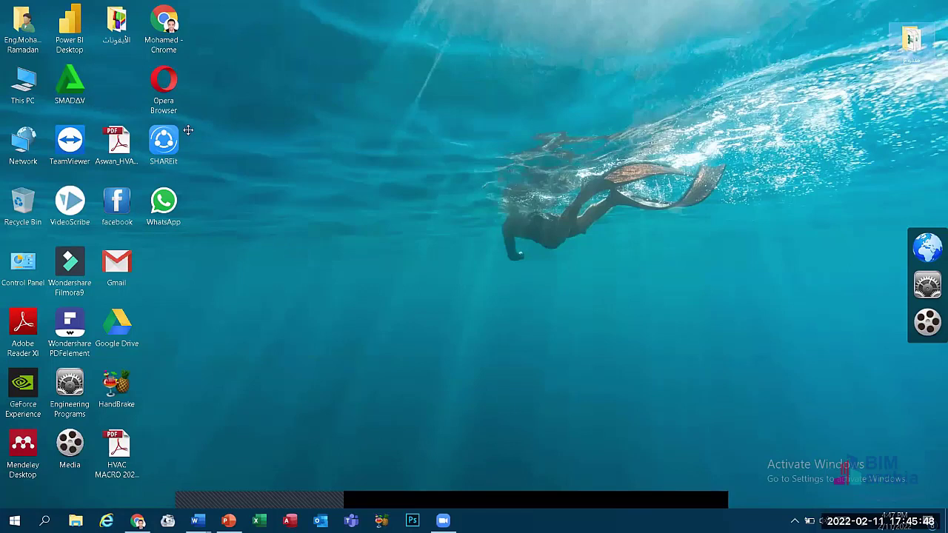
drag(117, 87, 117, 87)
Step: Turn on Auto arrange icons for the desktop
right_click(327, 77)
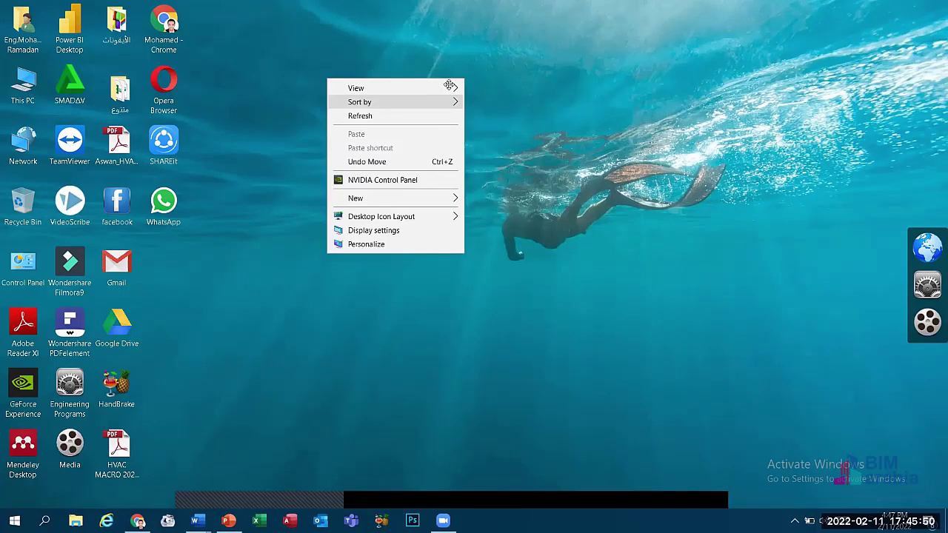
mouse_move(449, 85)
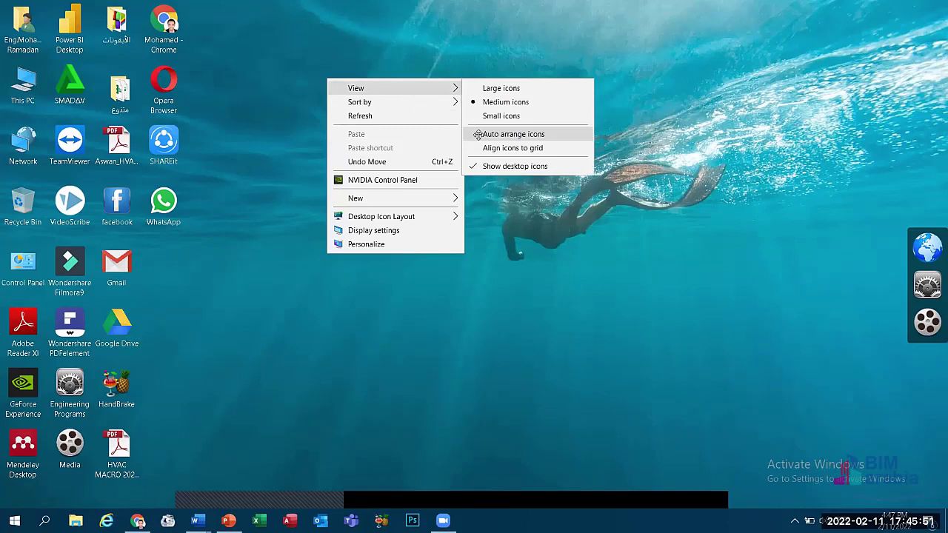
right_click(345, 46)
mouse_move(374, 55)
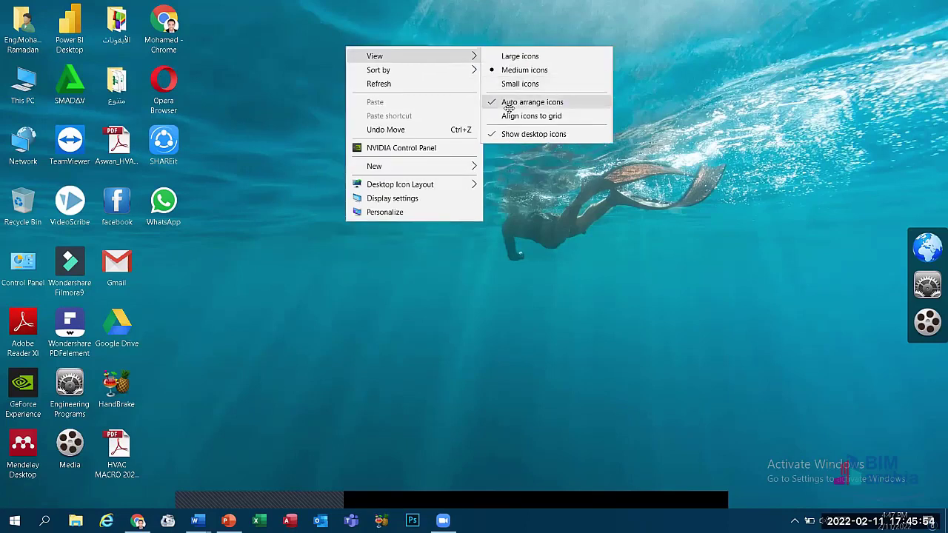
click(531, 101)
Step: Try to place the متنوع folder in the empty desktop area, and reposition it within the icon columns below WhatsApp
drag(117, 87, 879, 64)
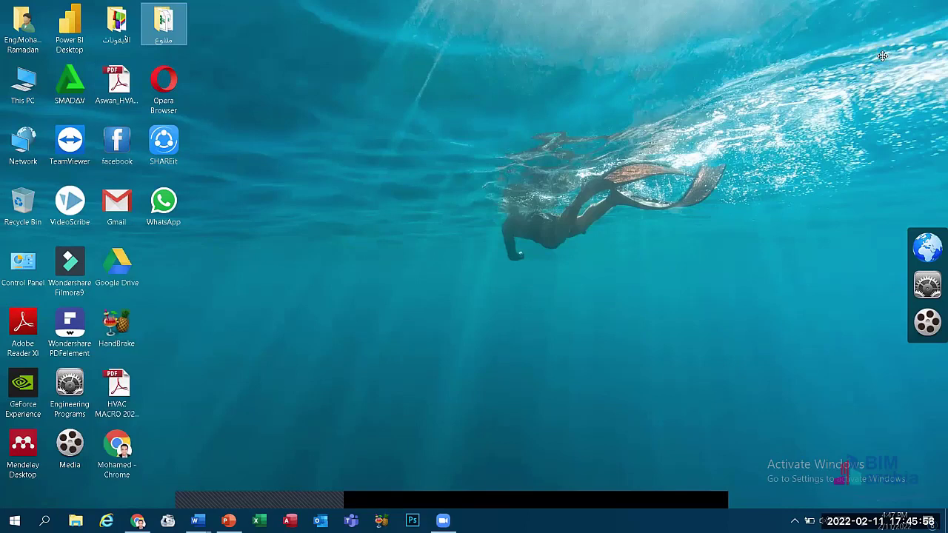
drag(164, 27, 186, 252)
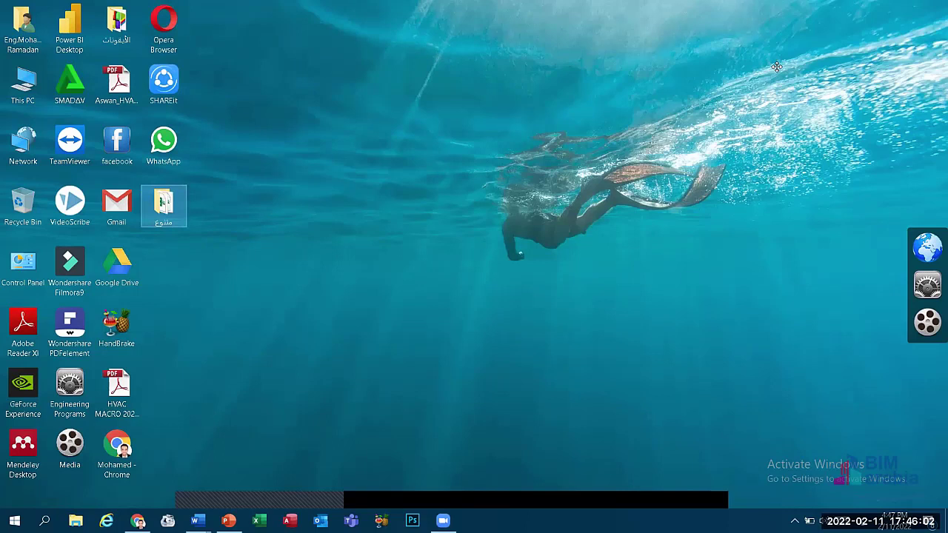
drag(163, 206, 692, 95)
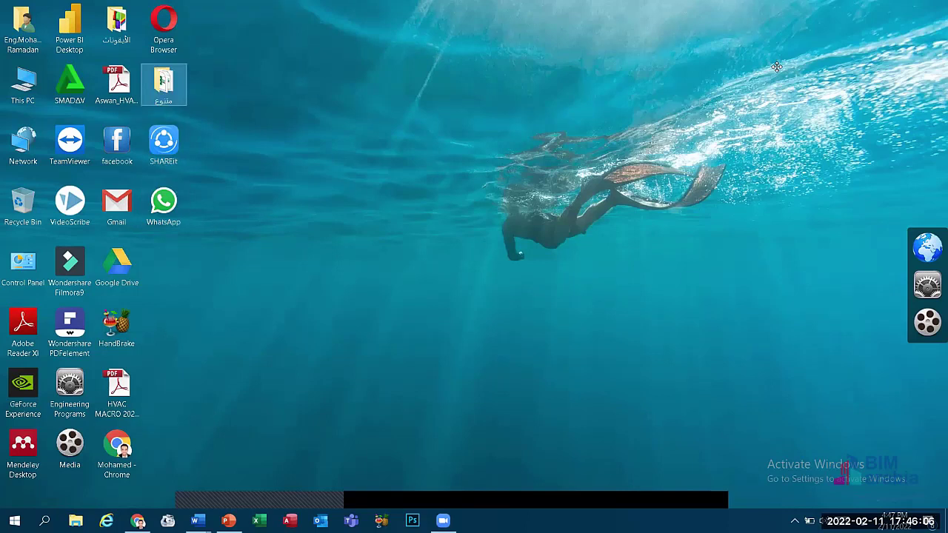
drag(164, 83, 163, 200)
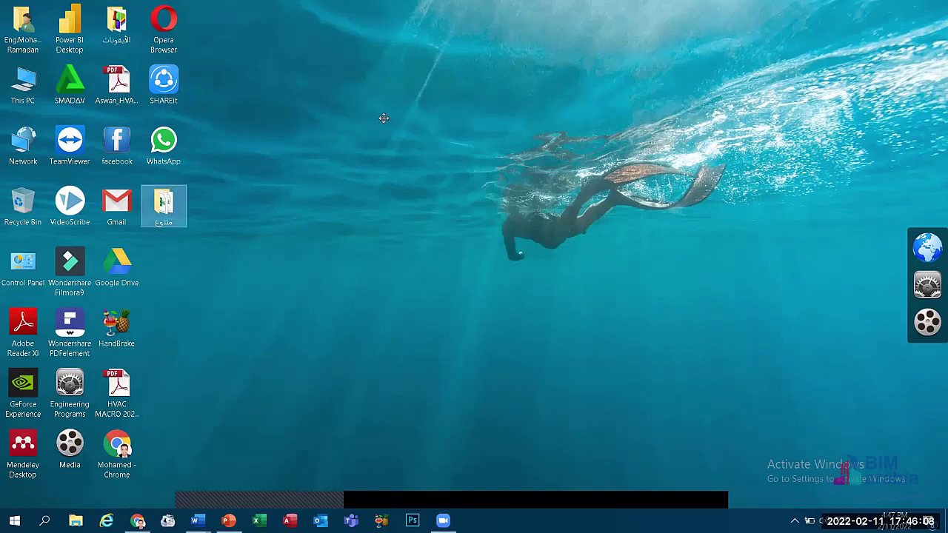
Step: Turn off Auto arrange icons, move the متنوع folder freely across the empty desktop area and return it below WhatsApp
right_click(381, 116)
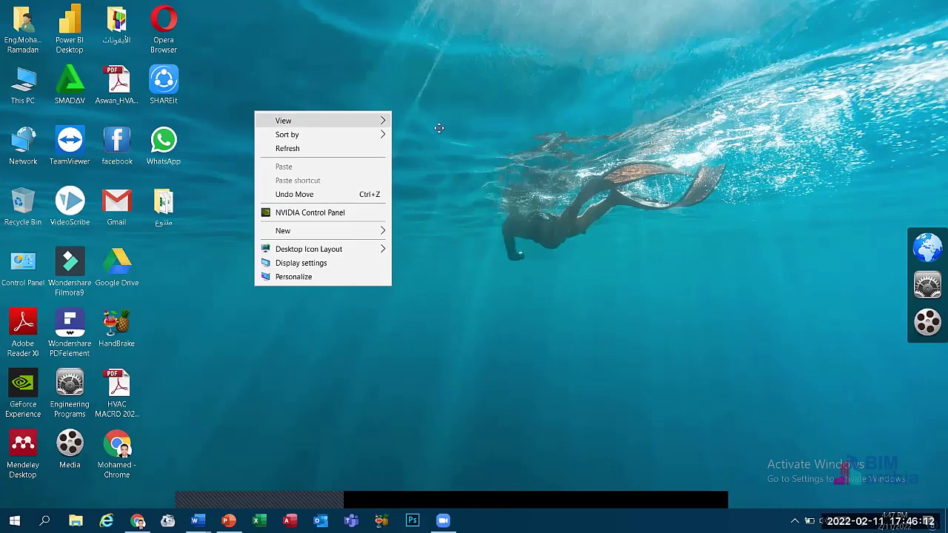
drag(164, 200, 632, 84)
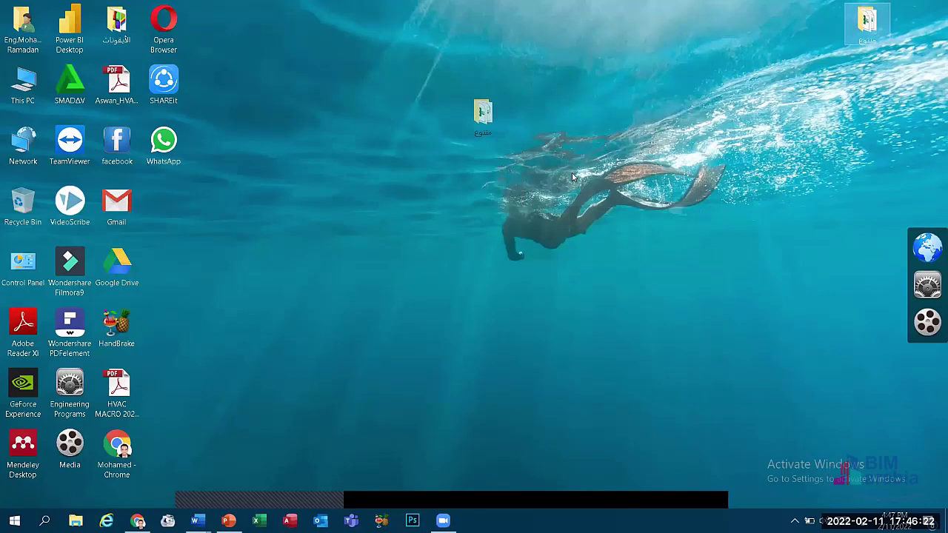
drag(572, 178, 338, 268)
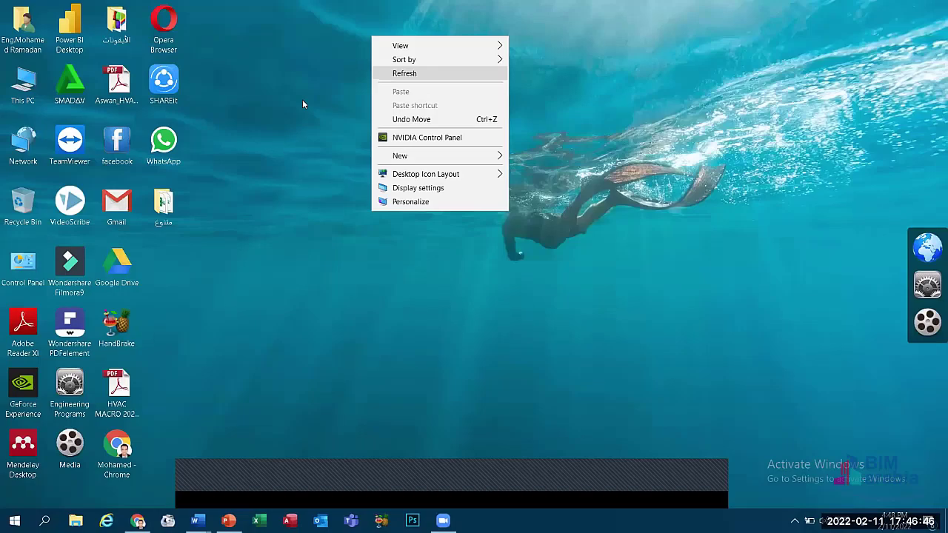
click(302, 104)
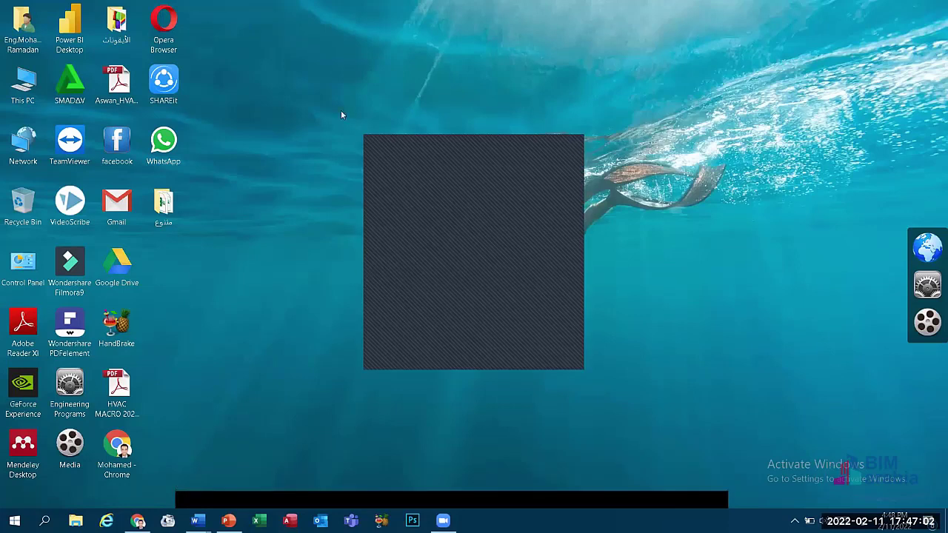
right_click(297, 94)
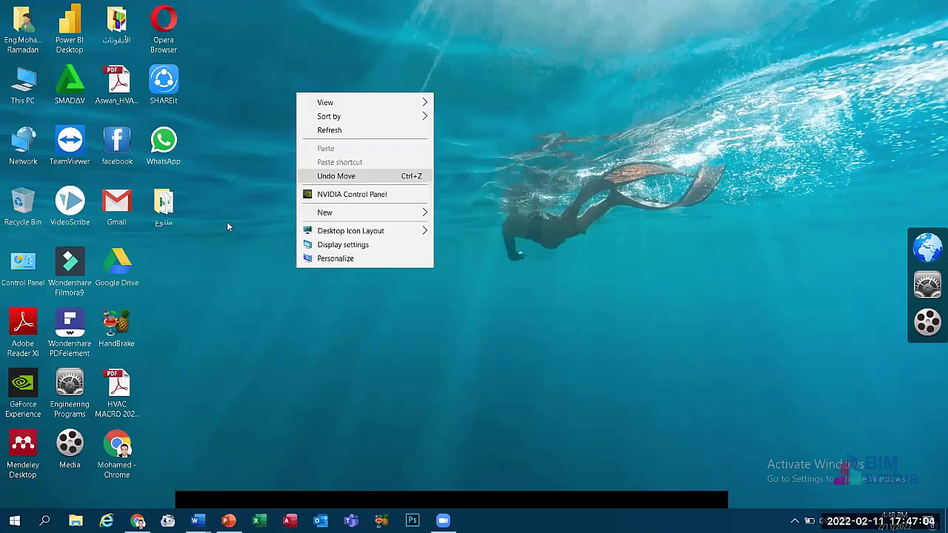
click(419, 368)
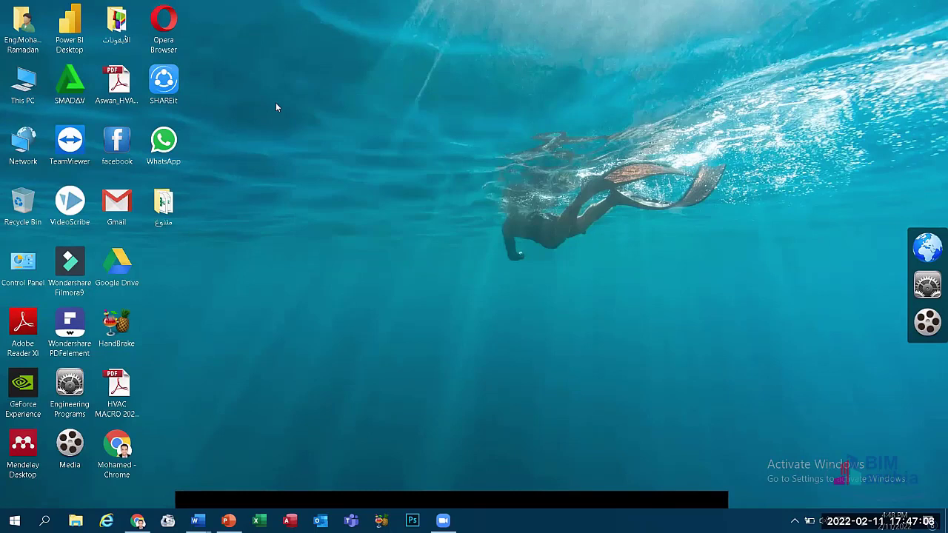
click(28, 87)
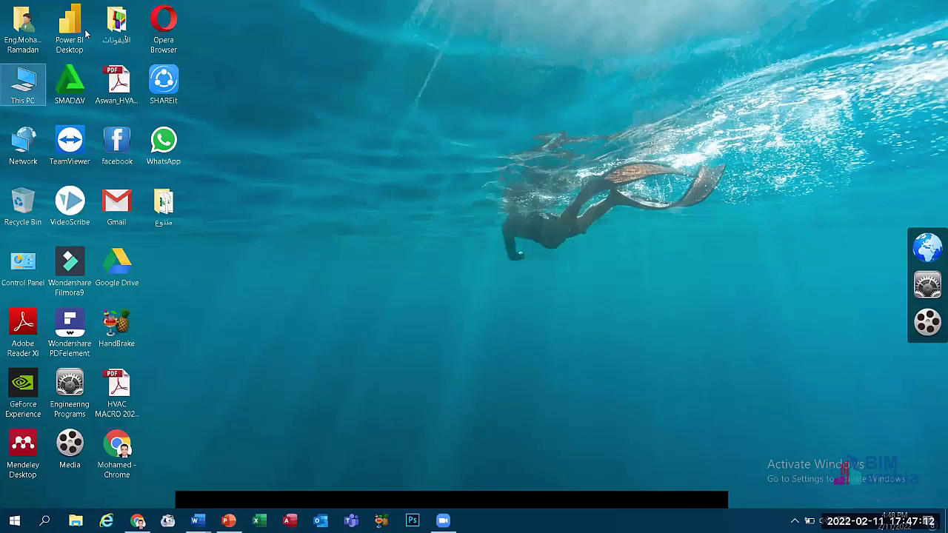
key(Up)
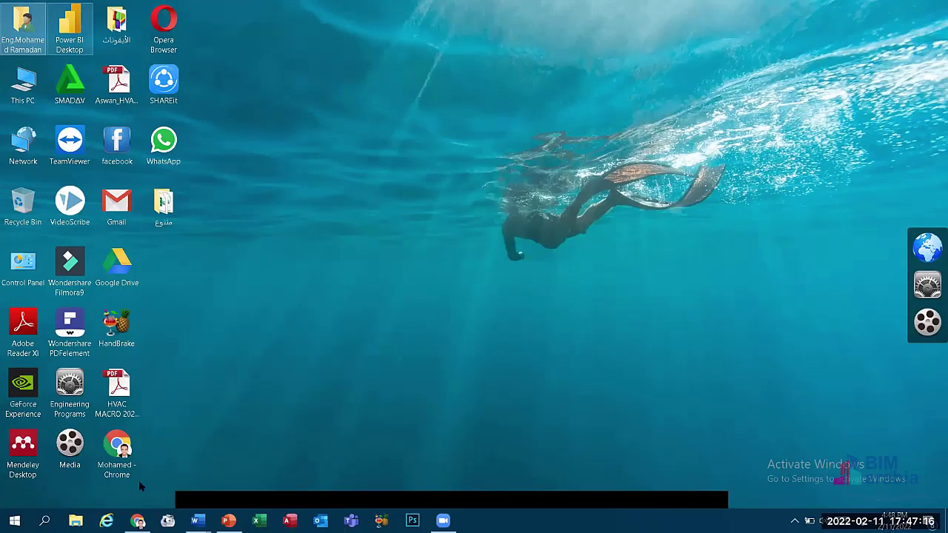
Step: Look over the available sorting criteria for the desktop icons without applying one
right_click(493, 141)
mouse_move(540, 164)
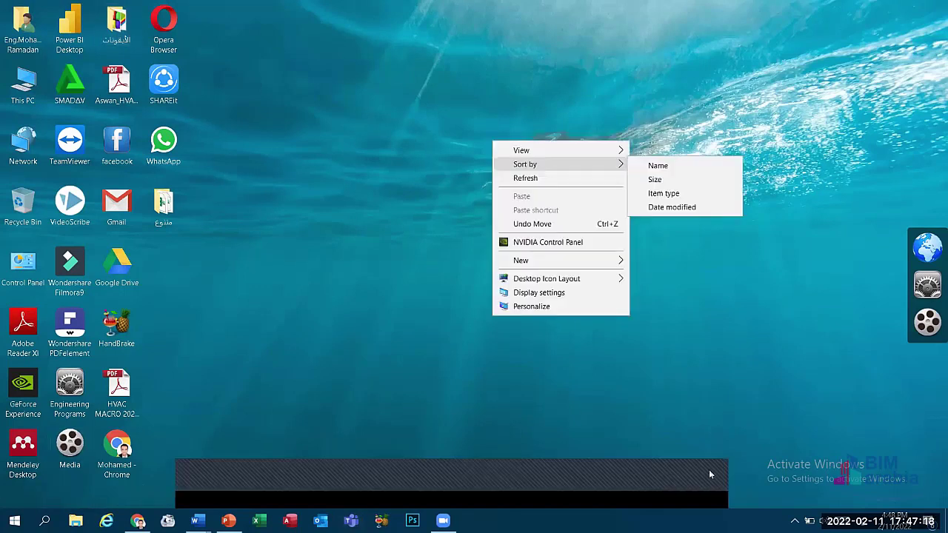
click(572, 411)
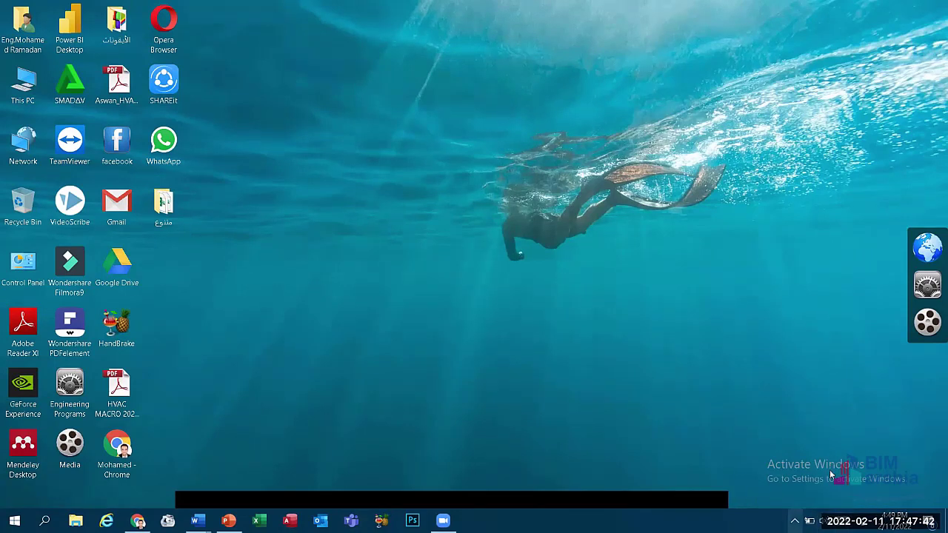
Step: Look at the hidden notification-area icons and return to the plain desktop
click(794, 521)
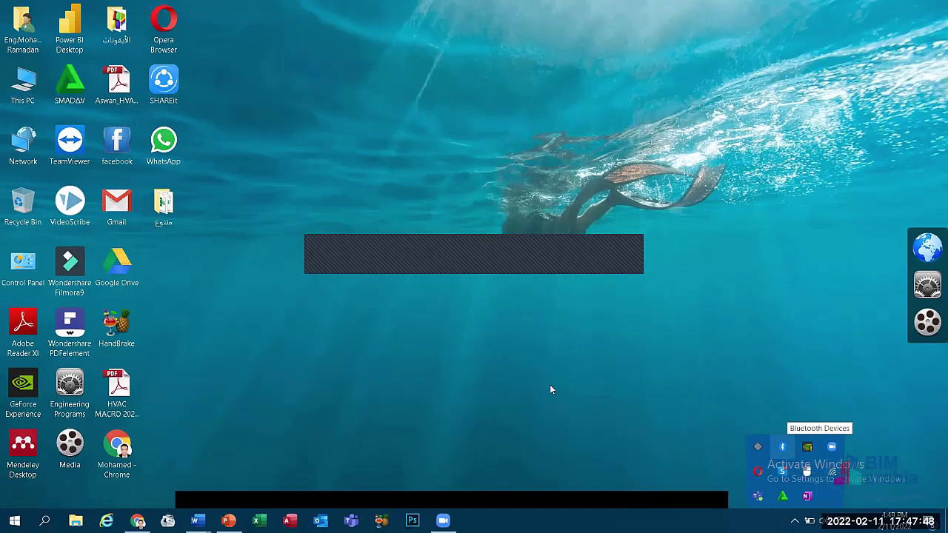
click(487, 383)
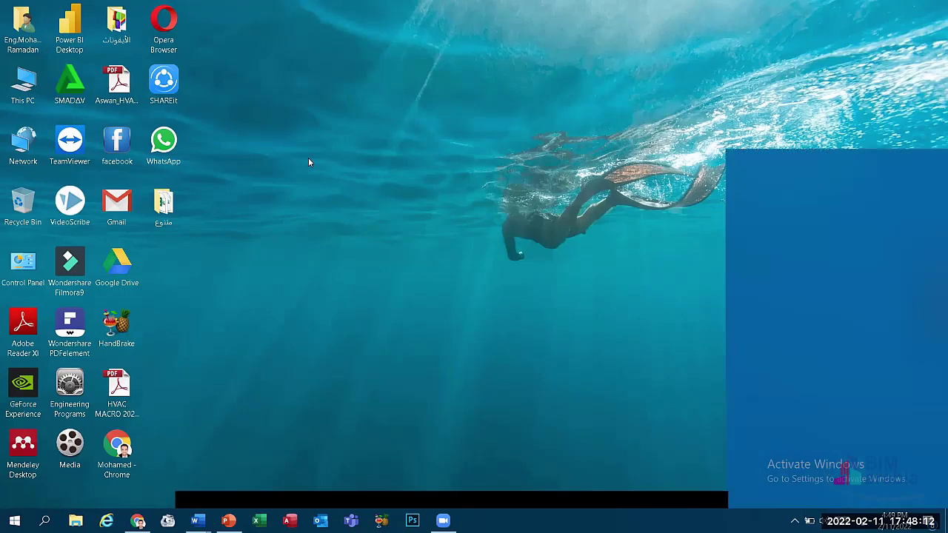
click(350, 177)
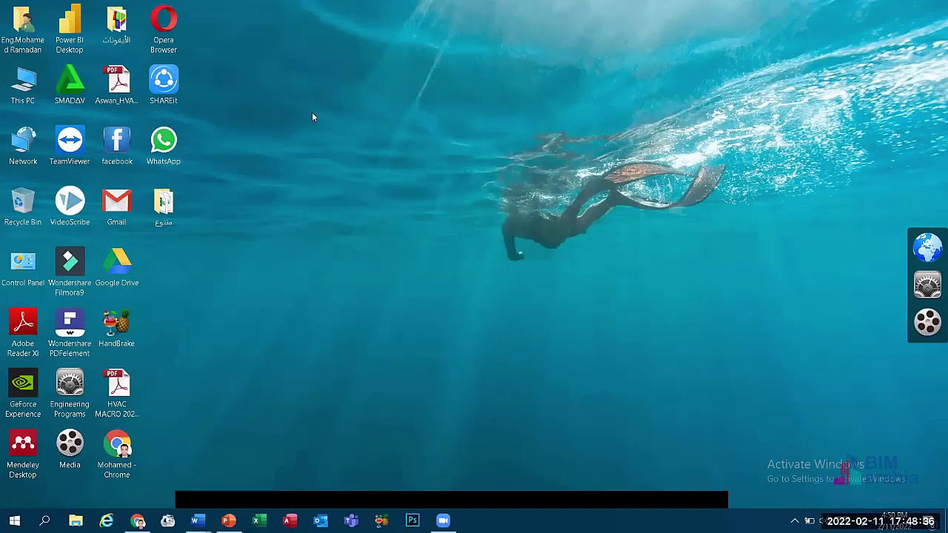
right_click(270, 75)
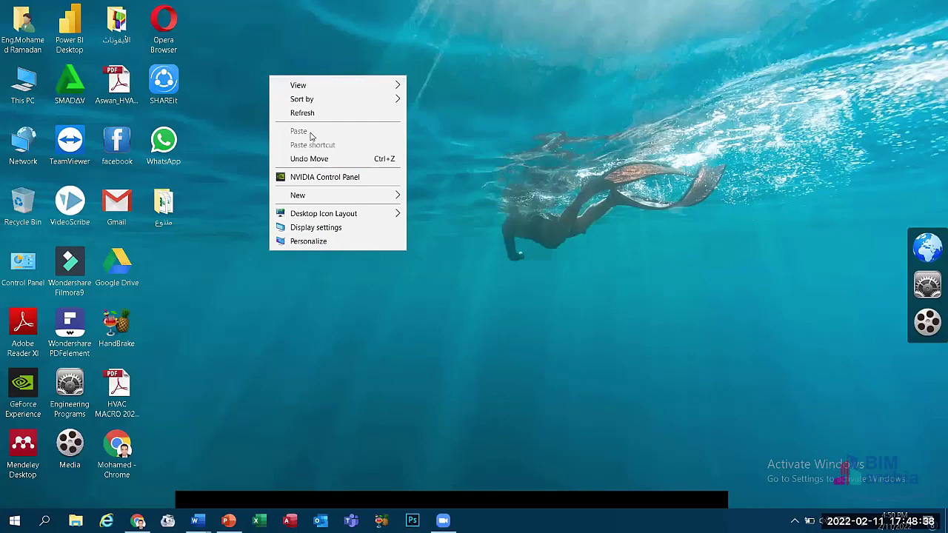
click(251, 100)
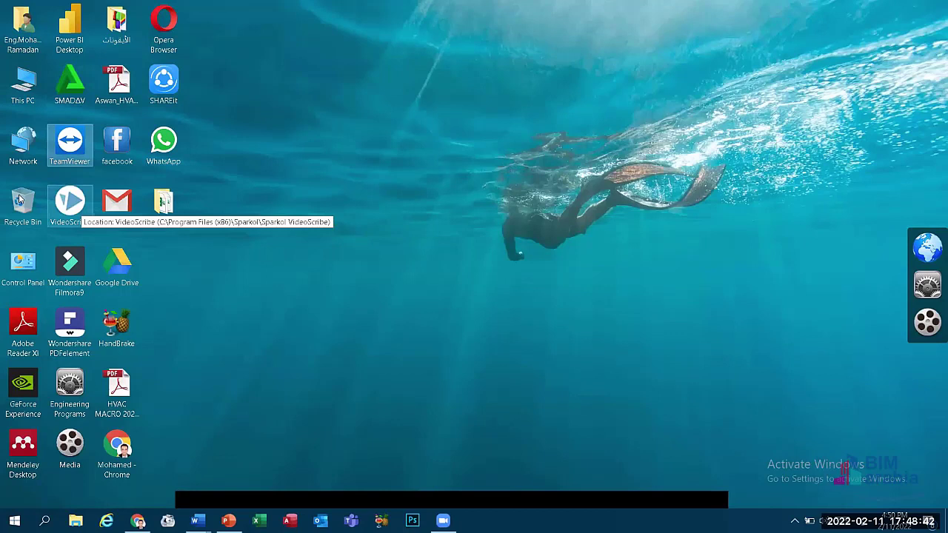
key(Down)
key(Down)
key(Left)
key(Up)
key(Up)
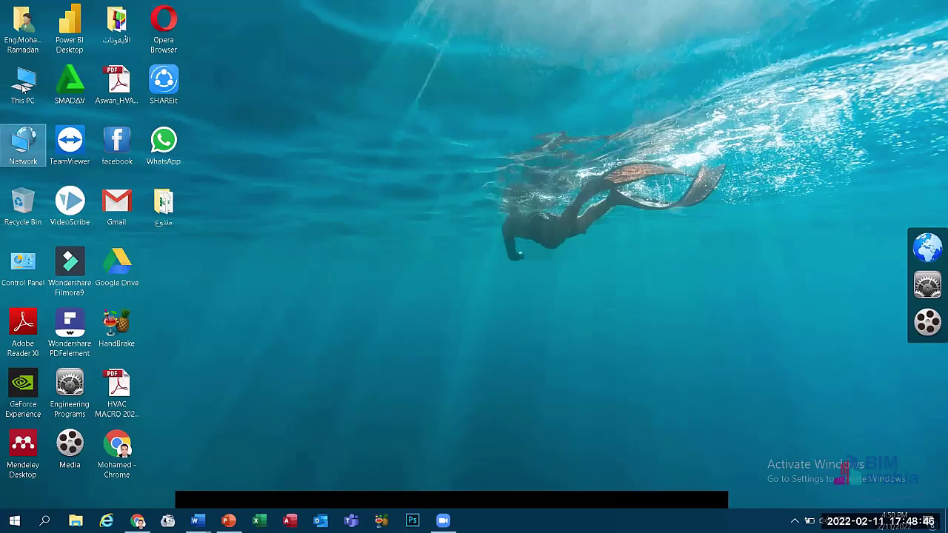
key(Up)
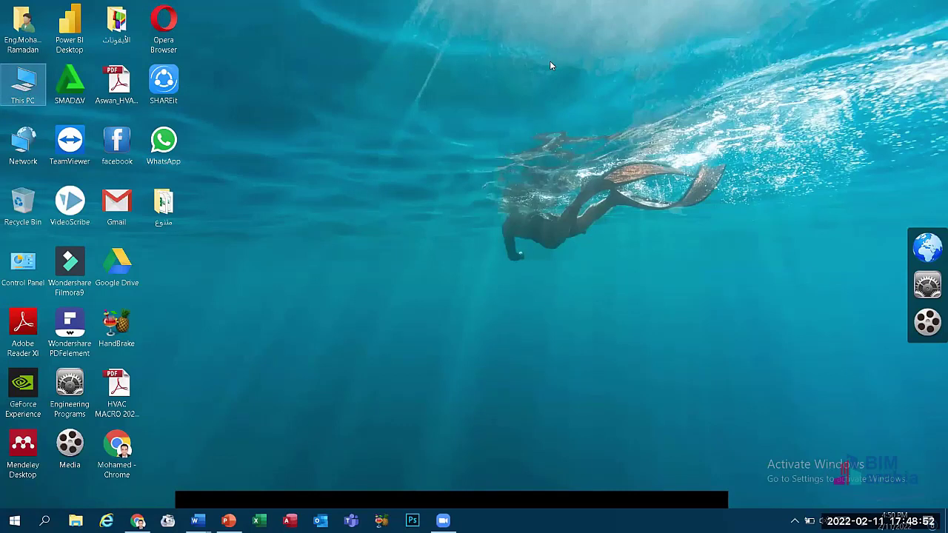
key(Return)
key(alt+F4)
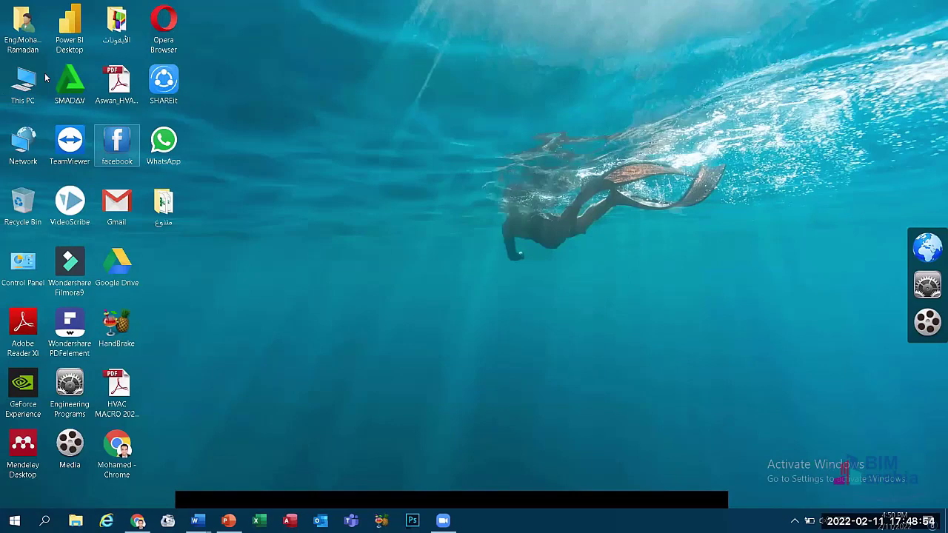
Step: Select the This PC icon and refresh the desktop
click(22, 83)
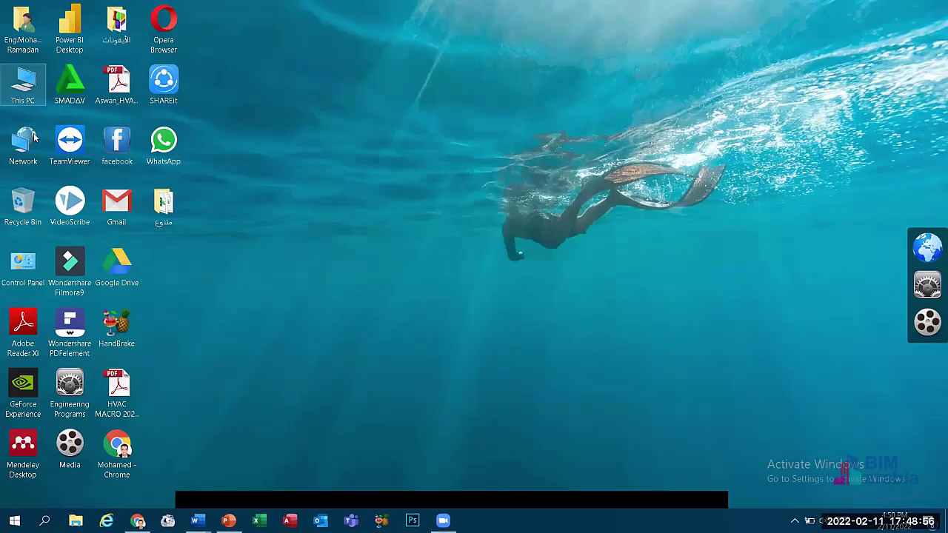
key(Down)
right_click(383, 128)
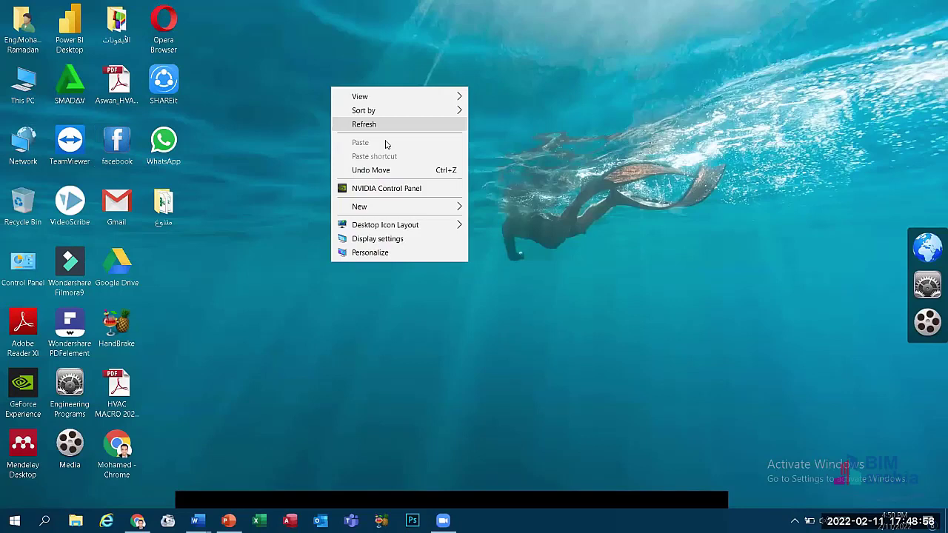
click(390, 126)
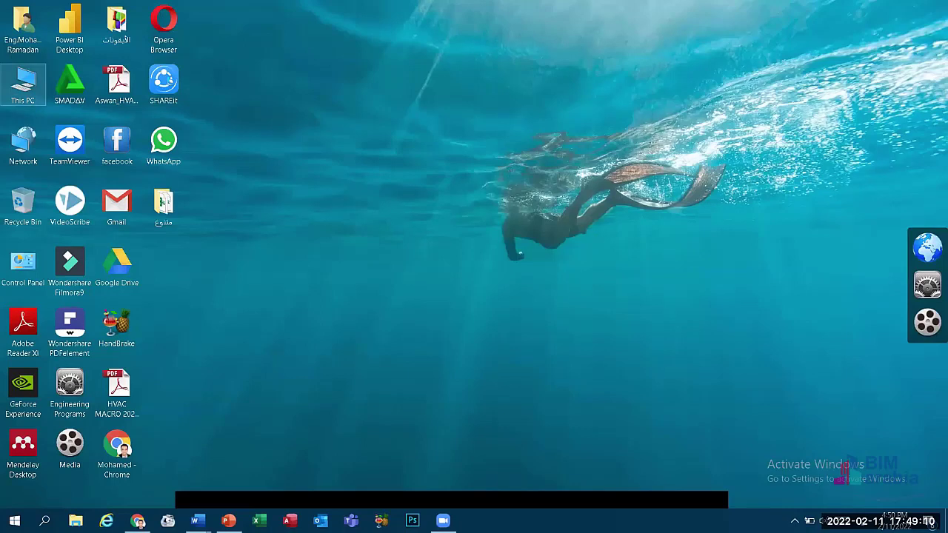
Step: Review the commands available for This PC, down to Properties, without running any of them
right_click(18, 85)
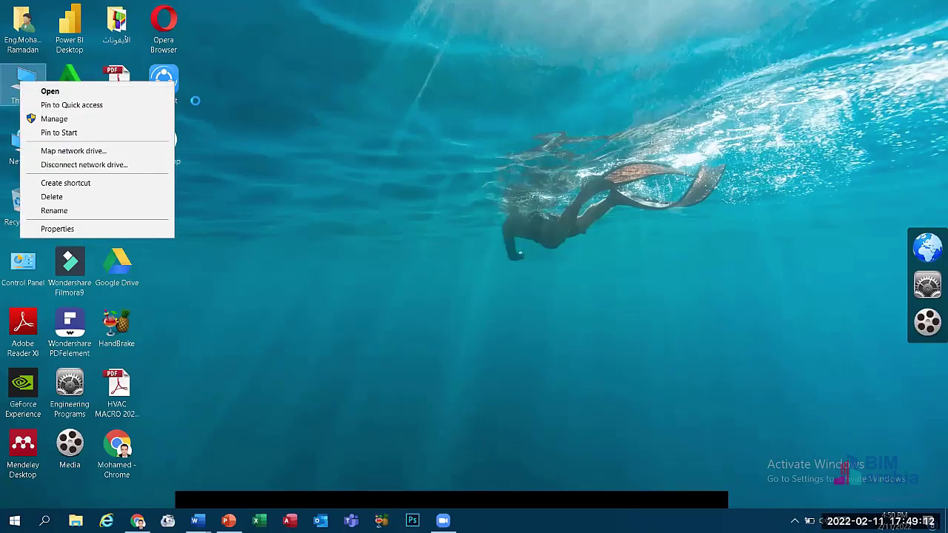
click(234, 387)
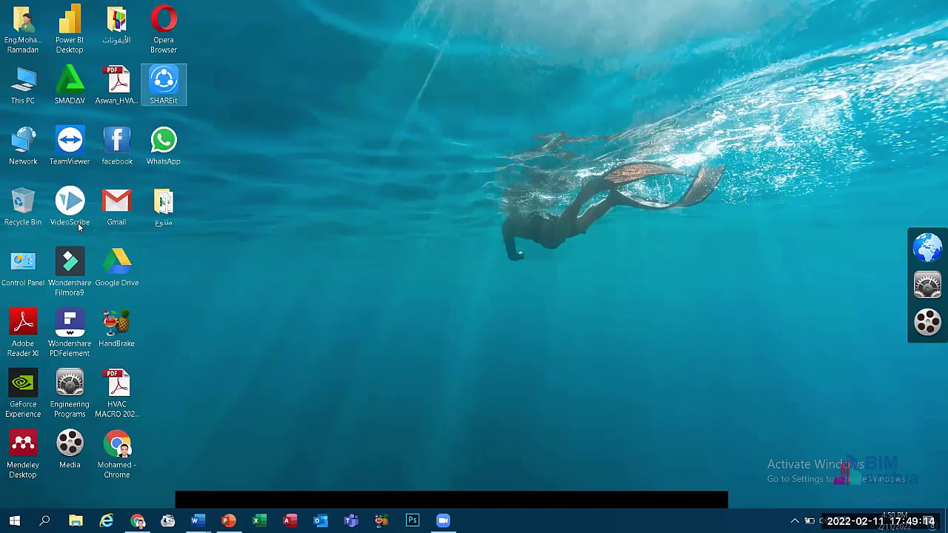
right_click(144, 78)
click(52, 124)
right_click(22, 83)
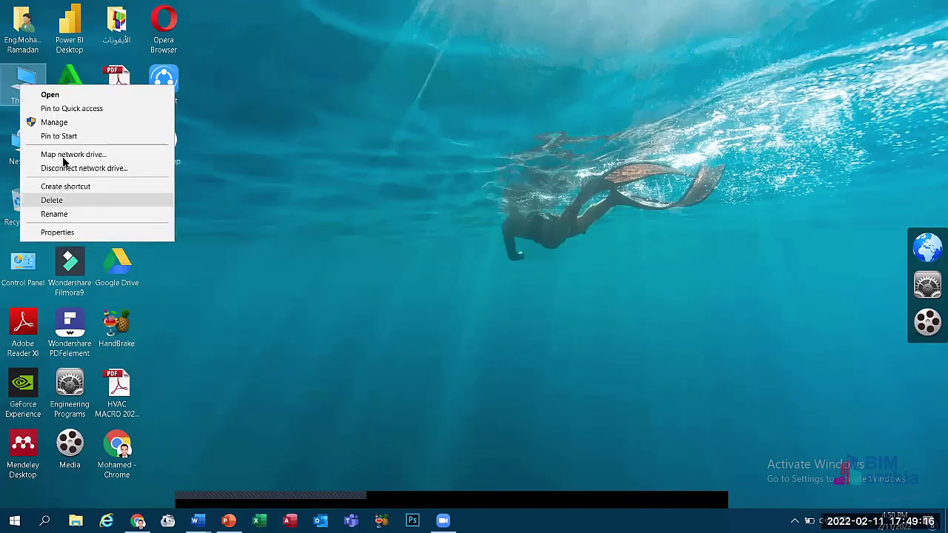
key(Escape)
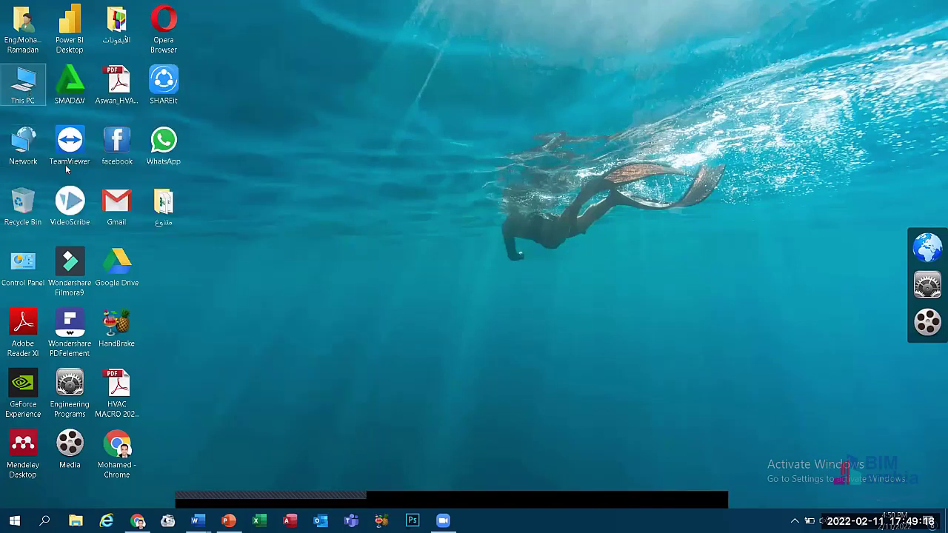
right_click(27, 87)
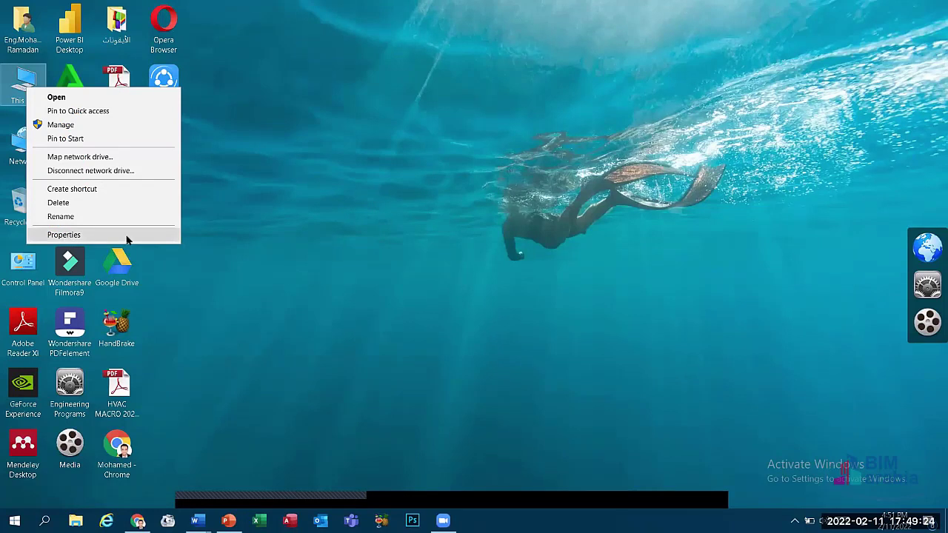
click(2, 95)
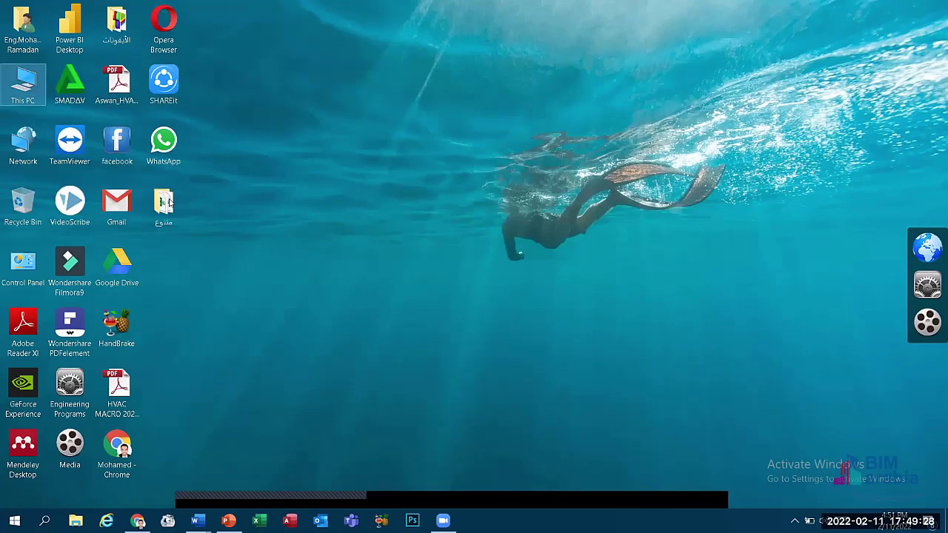
Step: Show the commands for This PC once more and refresh the desktop
key(shift+F10)
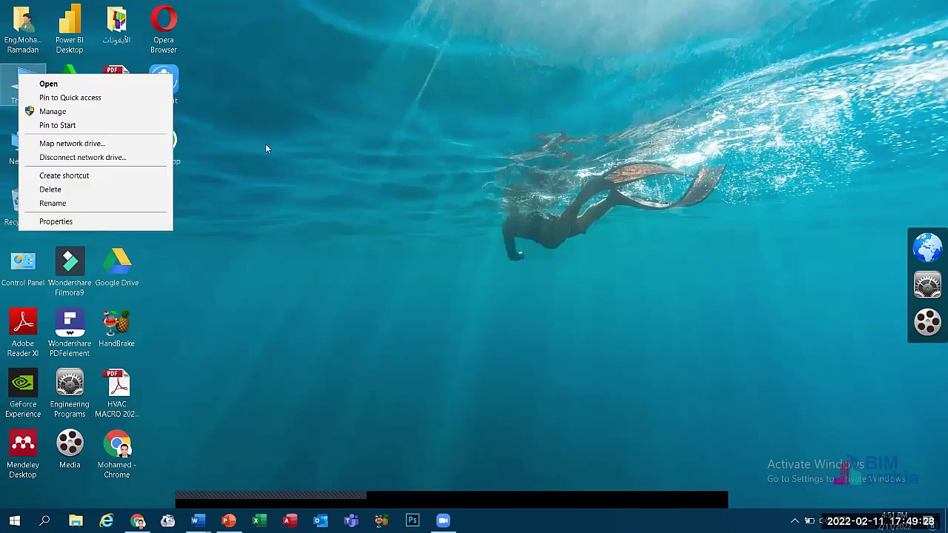
right_click(344, 139)
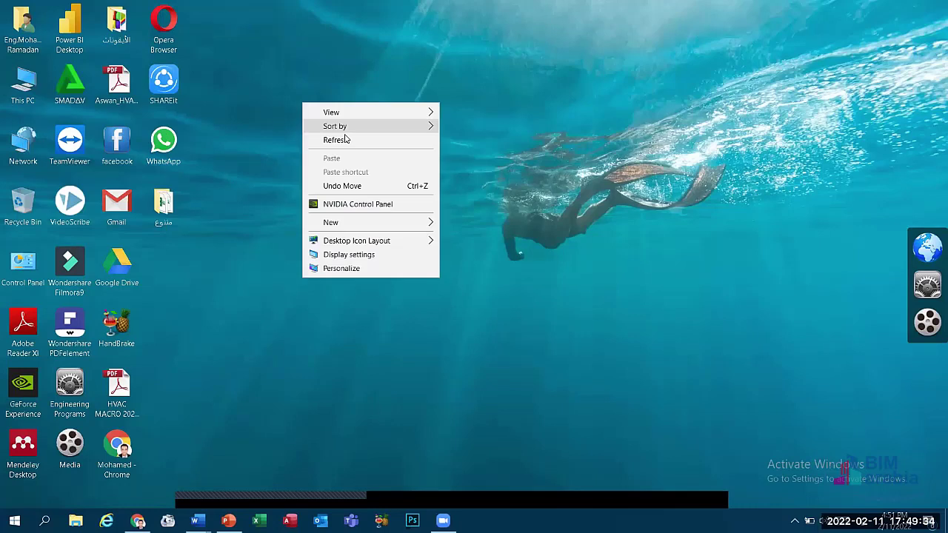
click(346, 140)
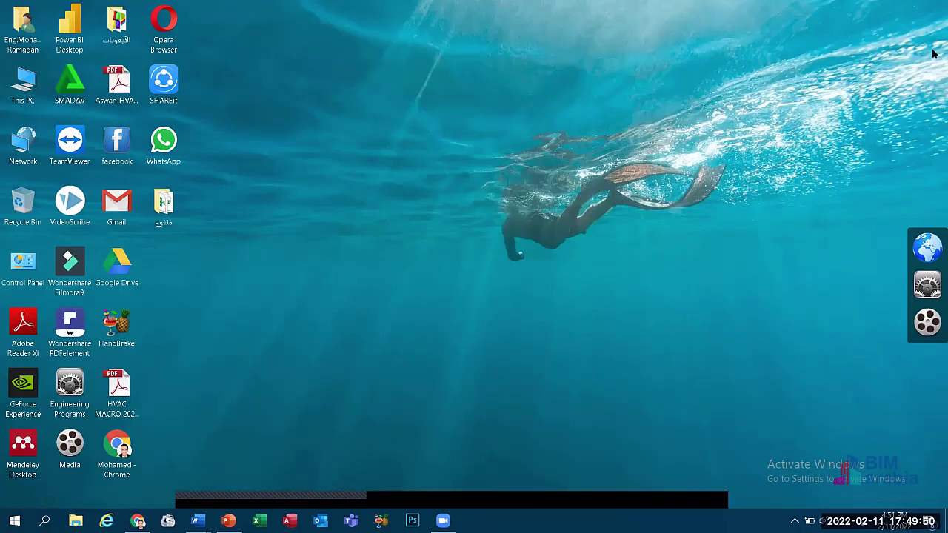
Step: Open the basic system information of the computer and examine the processor entry
key(super+Pause)
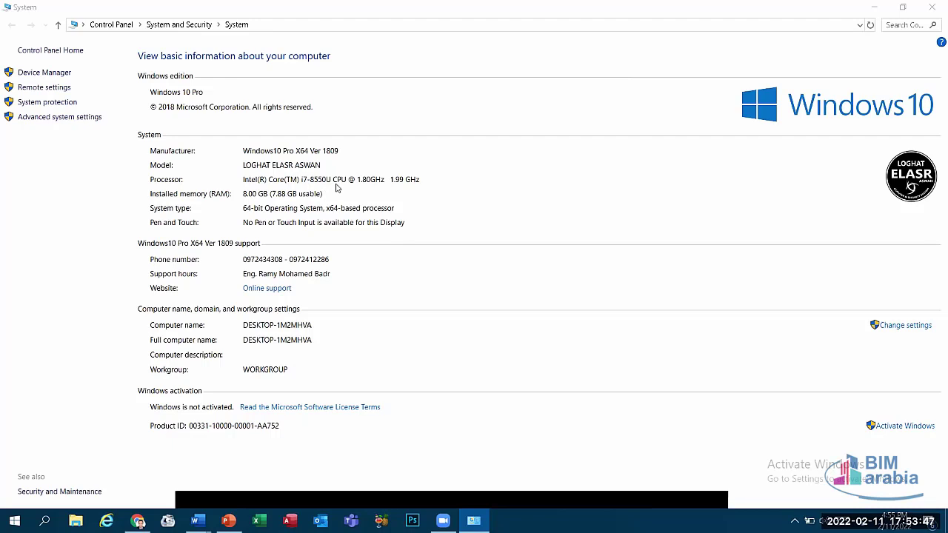
click(415, 183)
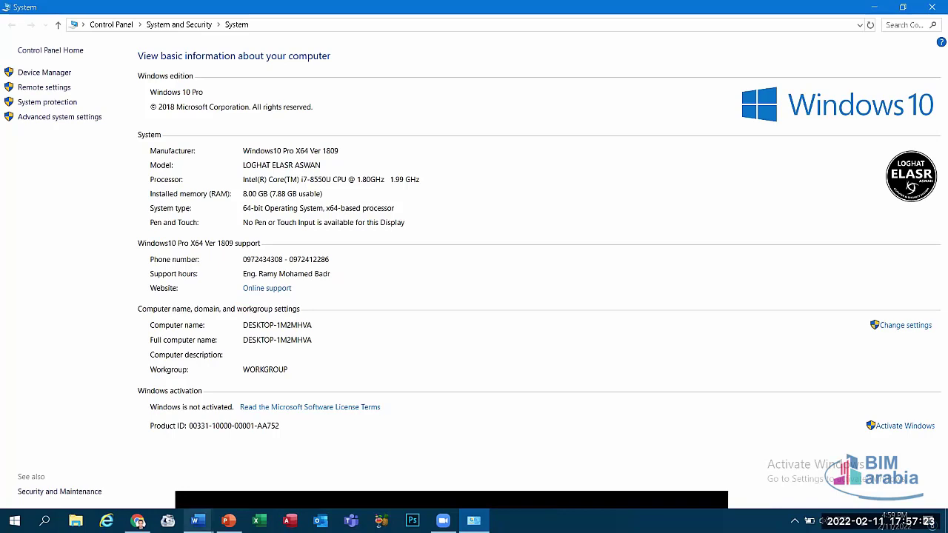
Step: Switch to Word, enter الاستشارت in the blank document and undo it, leaving Word minimized
click(196, 521)
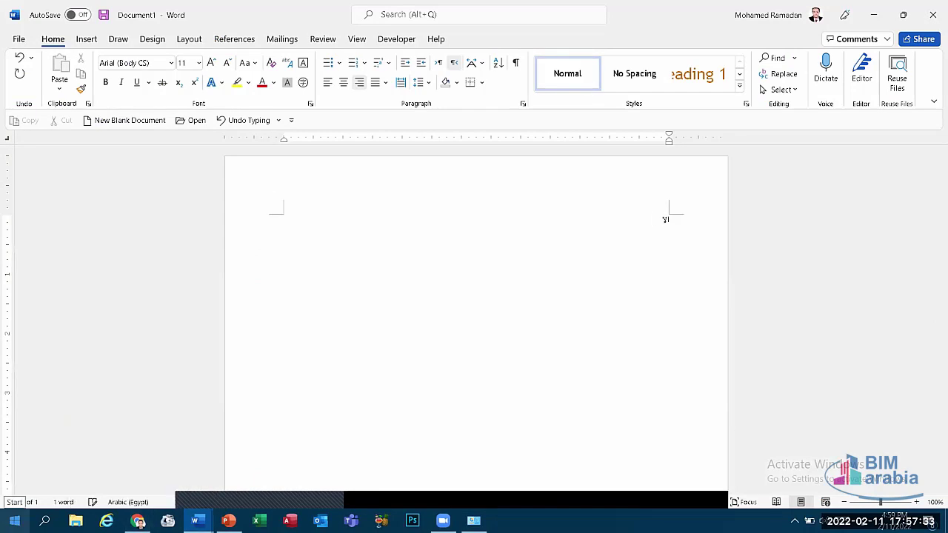
text(استشارت)
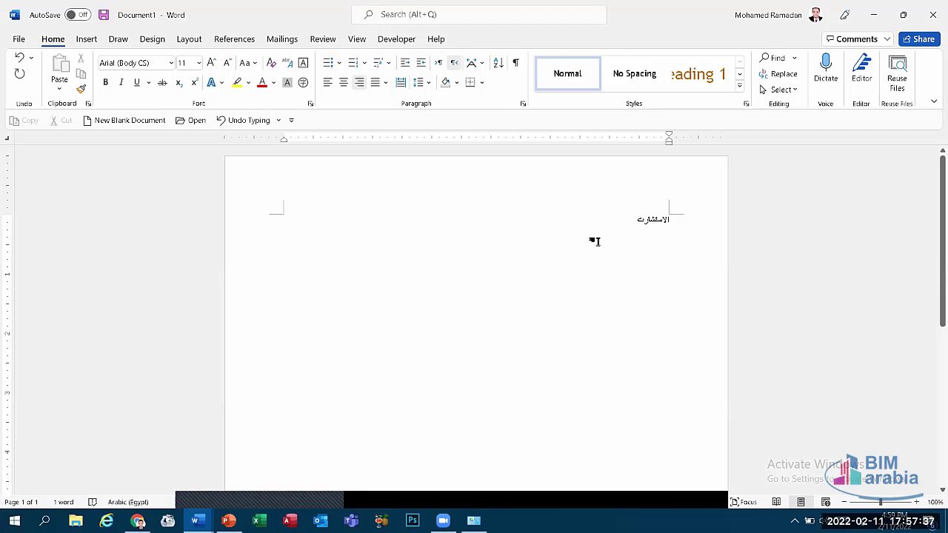
key(ctrl+z)
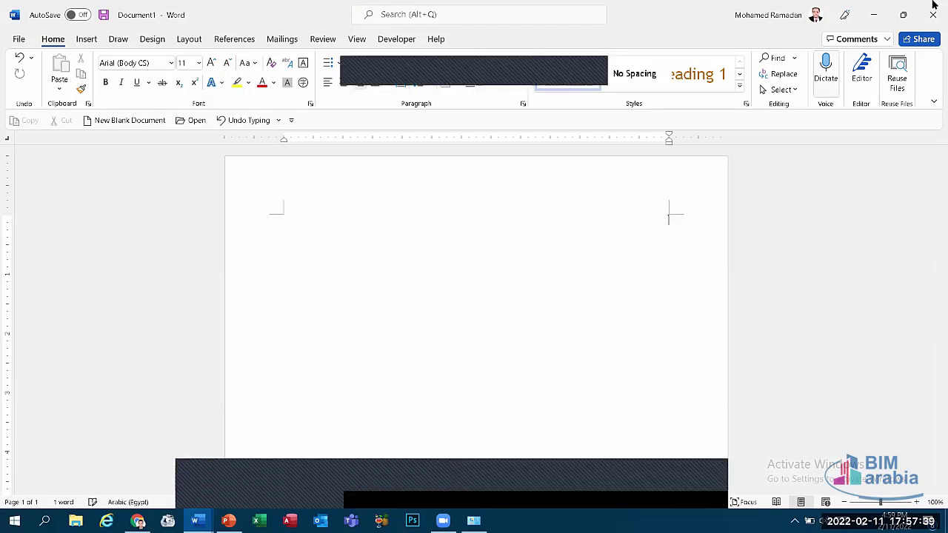
click(877, 14)
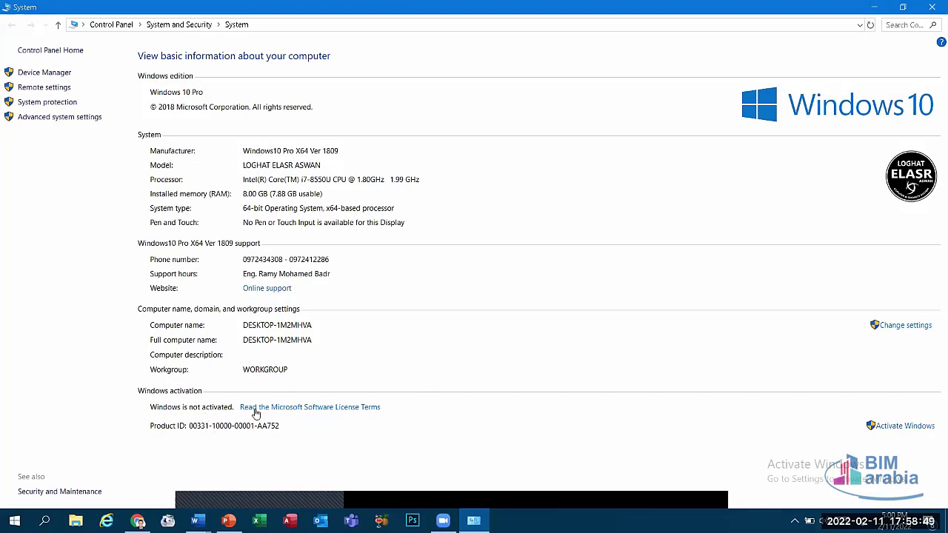
Step: Close the System window and refresh the desktop
click(934, 6)
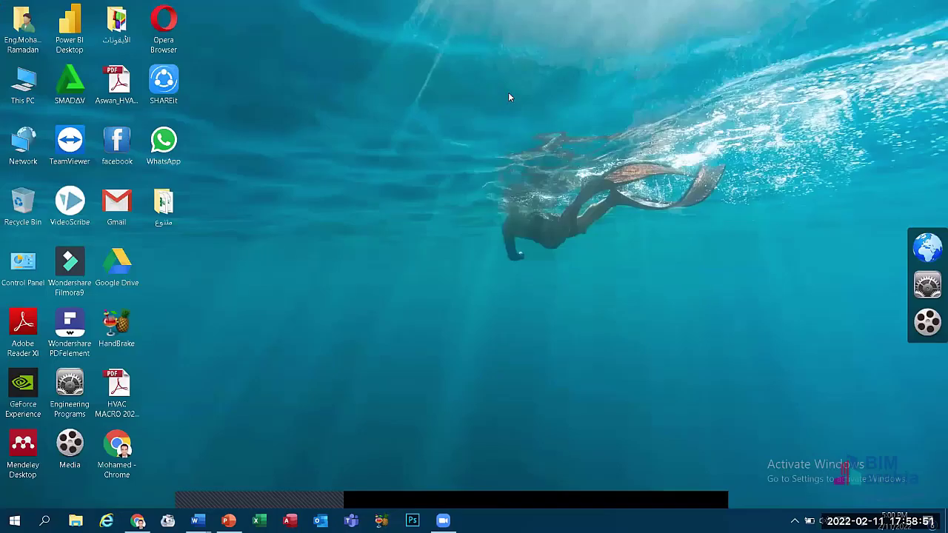
right_click(503, 86)
click(533, 122)
Step: Open the properties of This PC to view the computer's basic information
right_click(33, 90)
click(68, 236)
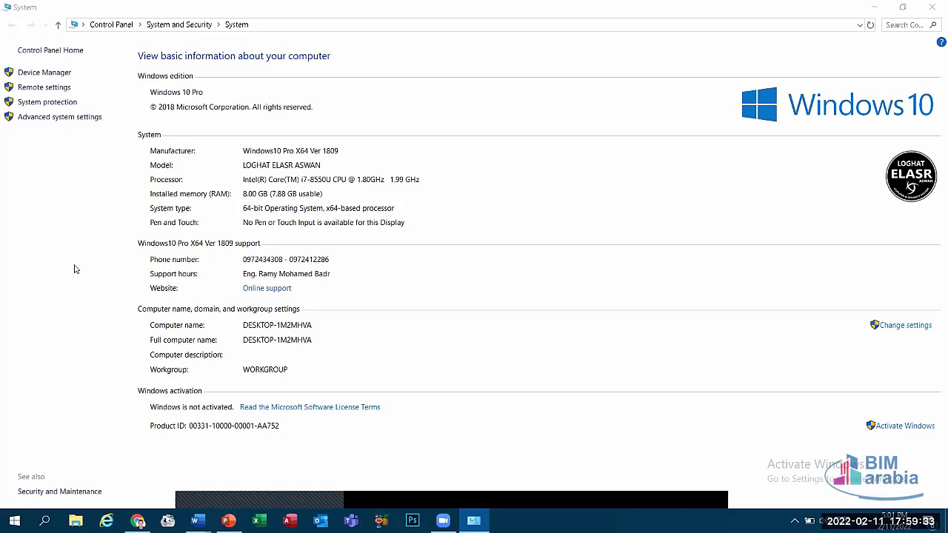
Step: Close the System window and view the calendar with the current date and time
click(931, 7)
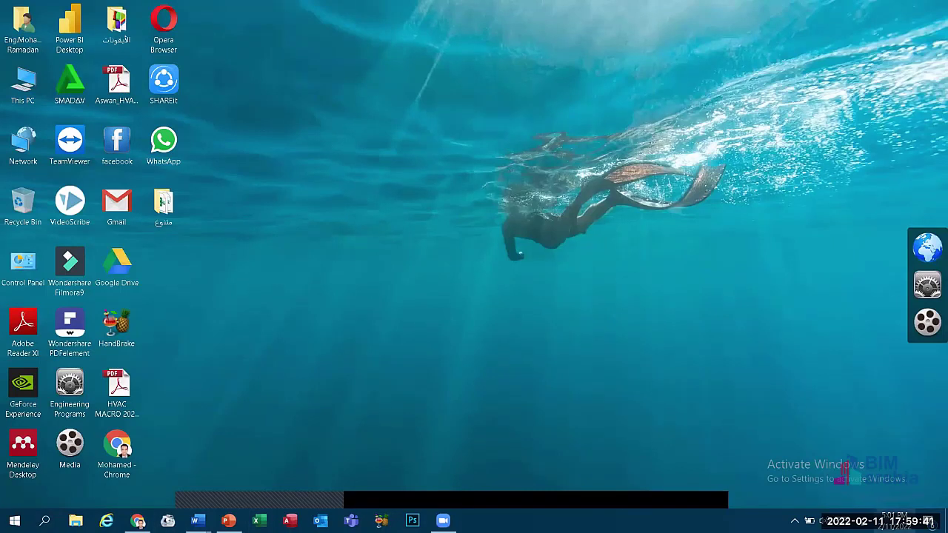
click(895, 518)
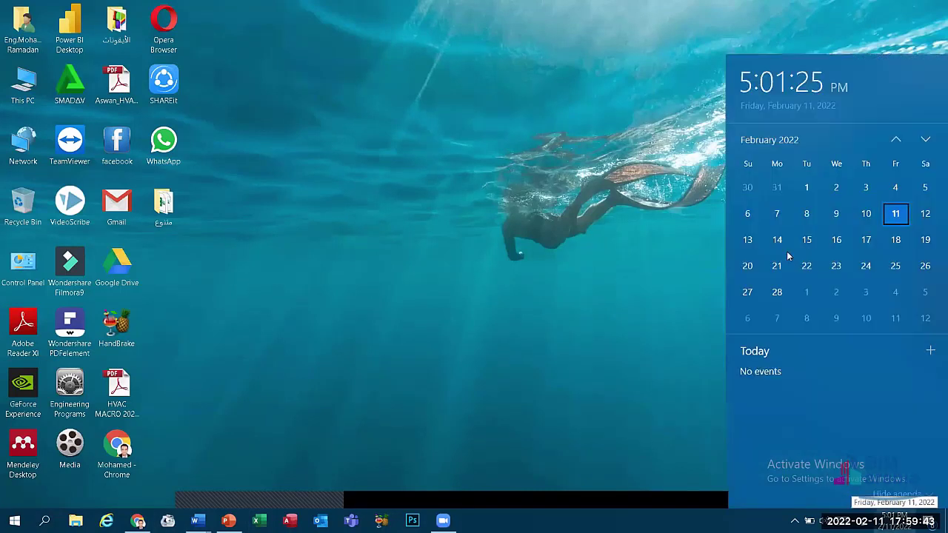
mouse_move(944, 252)
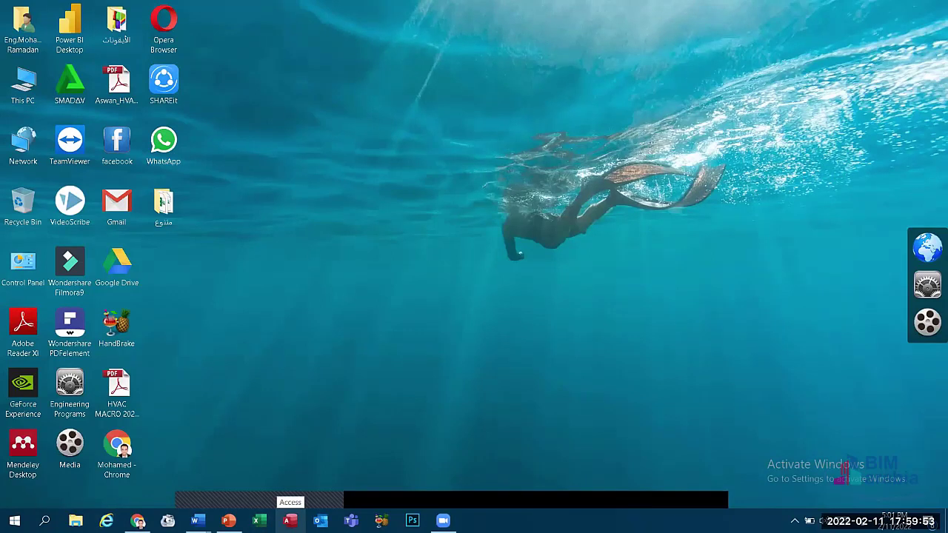
Step: Unpin Access from the taskbar
right_click(289, 521)
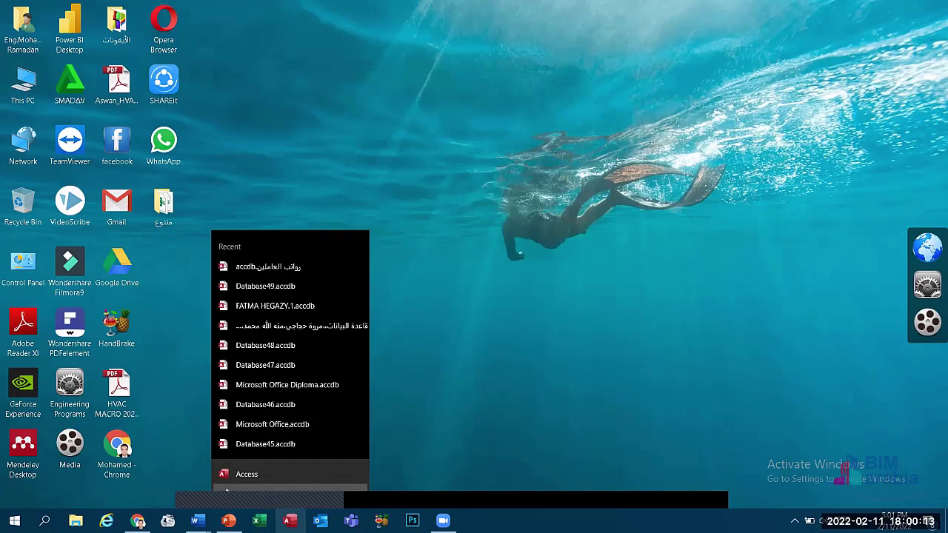
click(280, 491)
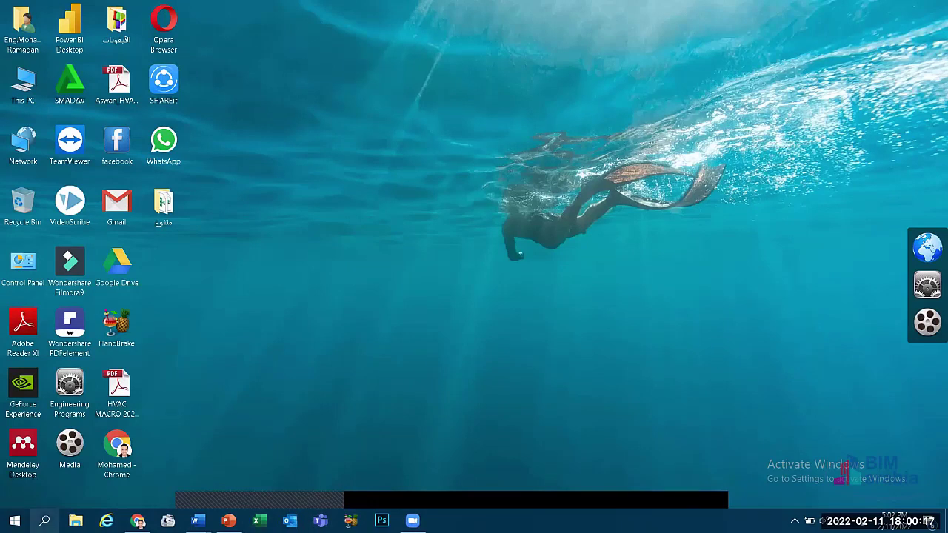
Step: Find Access by searching for "access", pin it to the taskbar and place it between Excel and Outlook
click(44, 521)
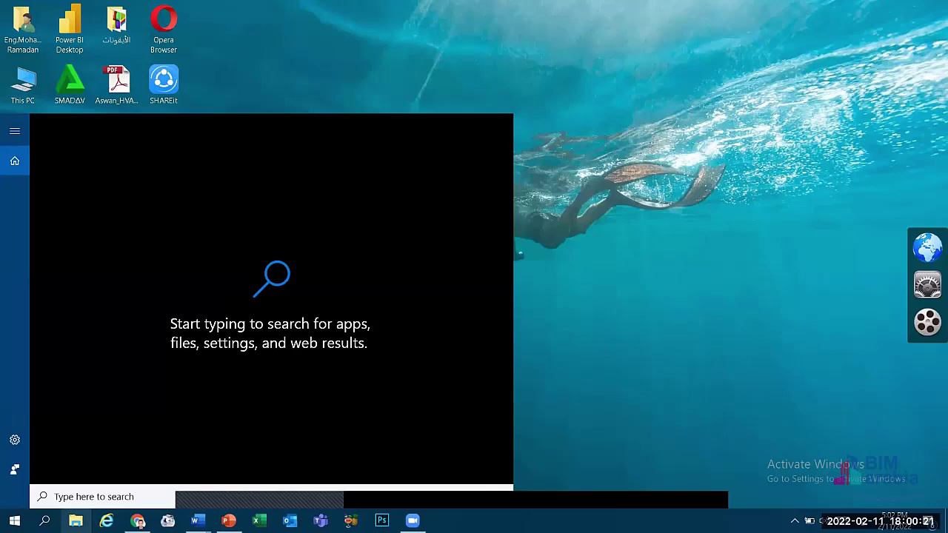
text(access)
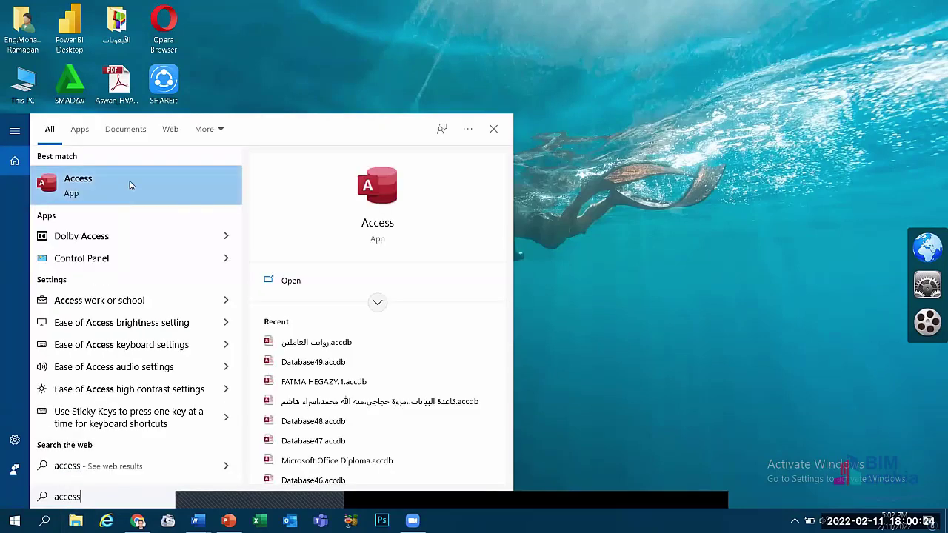
right_click(130, 184)
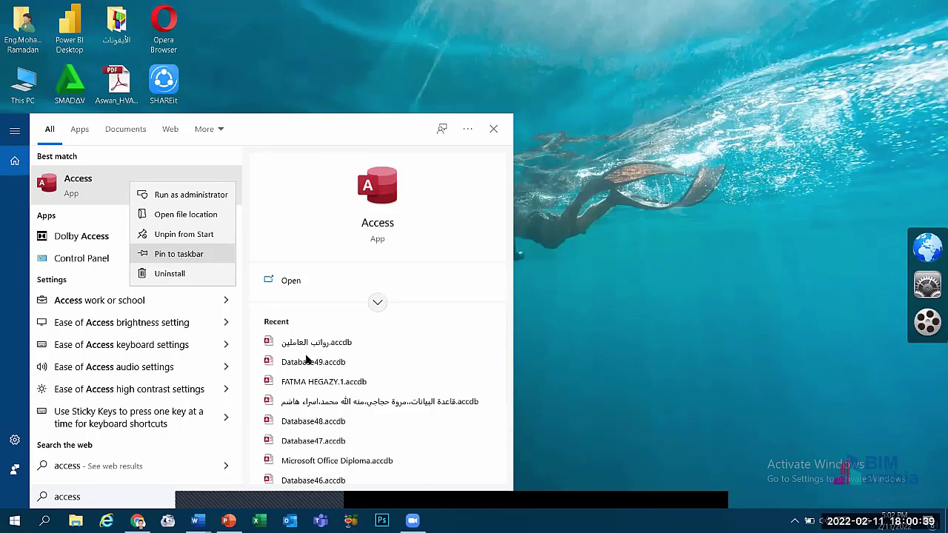
key(Return)
key(Escape)
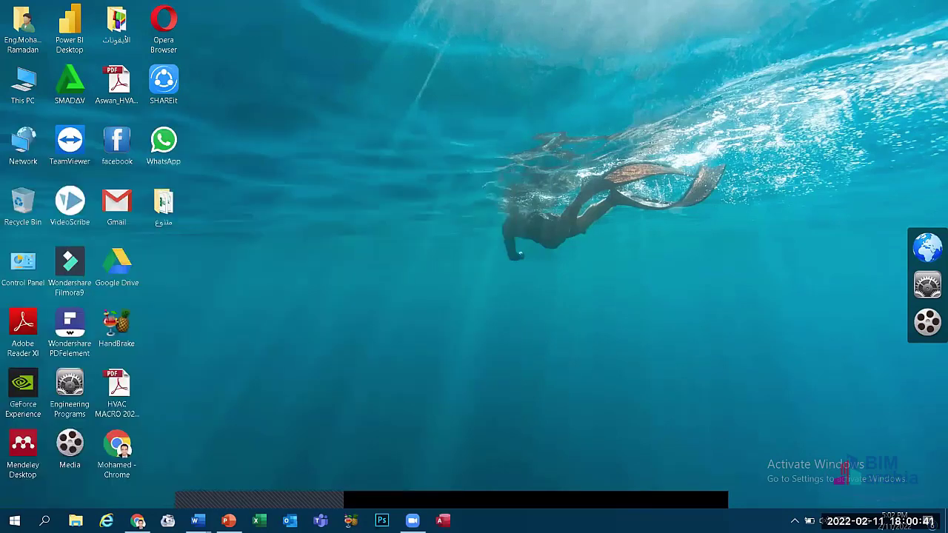
drag(443, 520, 289, 520)
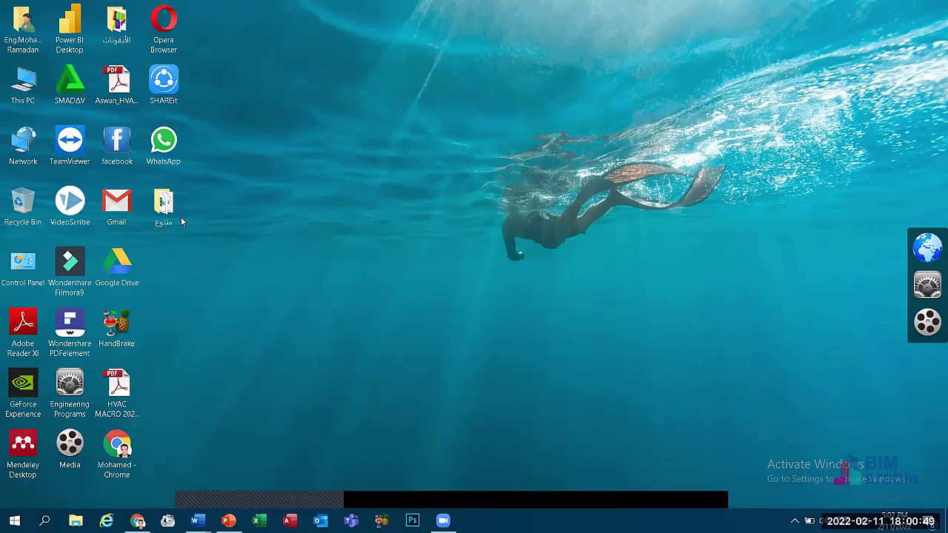
Step: Move the متنوع folder around the empty desktop area and return it to its place below WhatsApp
drag(164, 208, 421, 150)
drag(329, 211, 370, 331)
drag(438, 242, 165, 204)
Step: Turn off Align icons to grid and shift the متنوع folder slightly out of its column
right_click(336, 132)
mouse_move(445, 140)
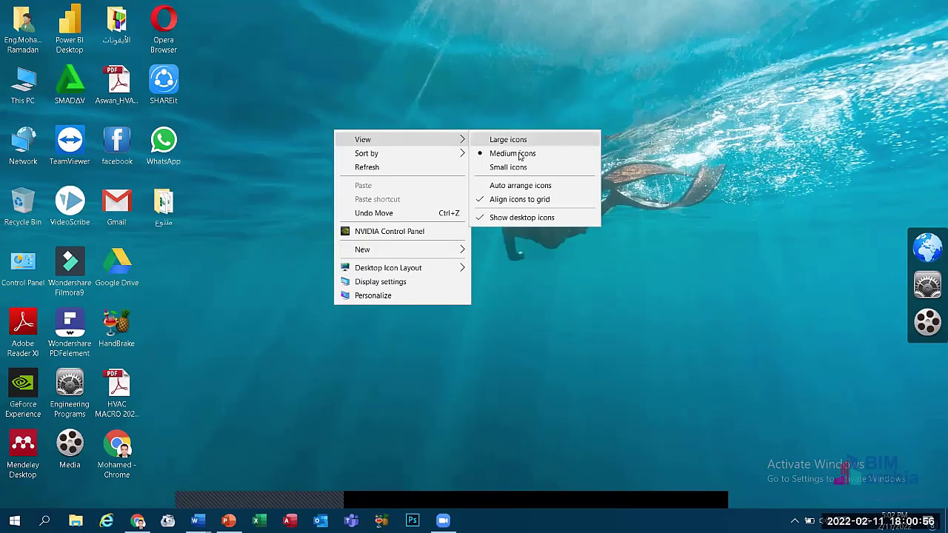
click(519, 197)
drag(175, 210, 194, 186)
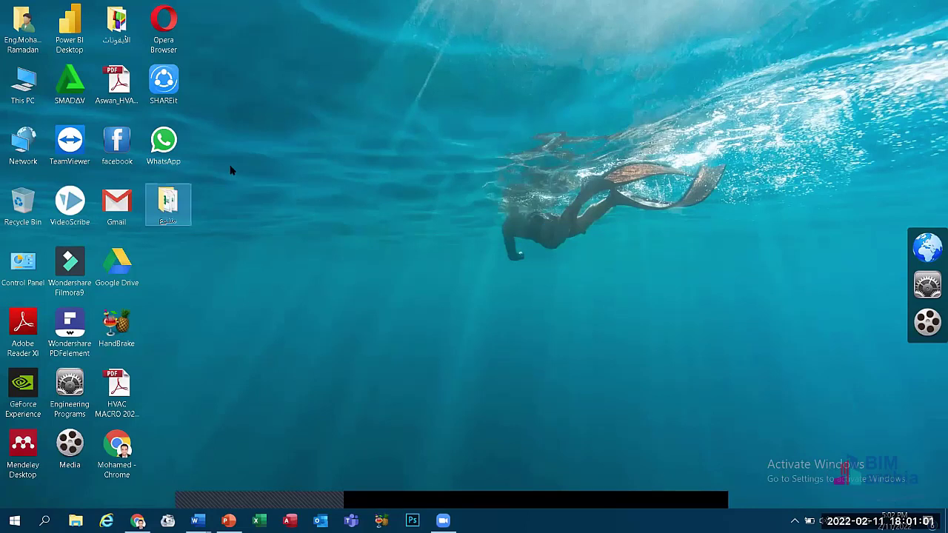
Step: Turn on Auto arrange icons for the desktop
right_click(250, 152)
mouse_move(362, 164)
click(423, 208)
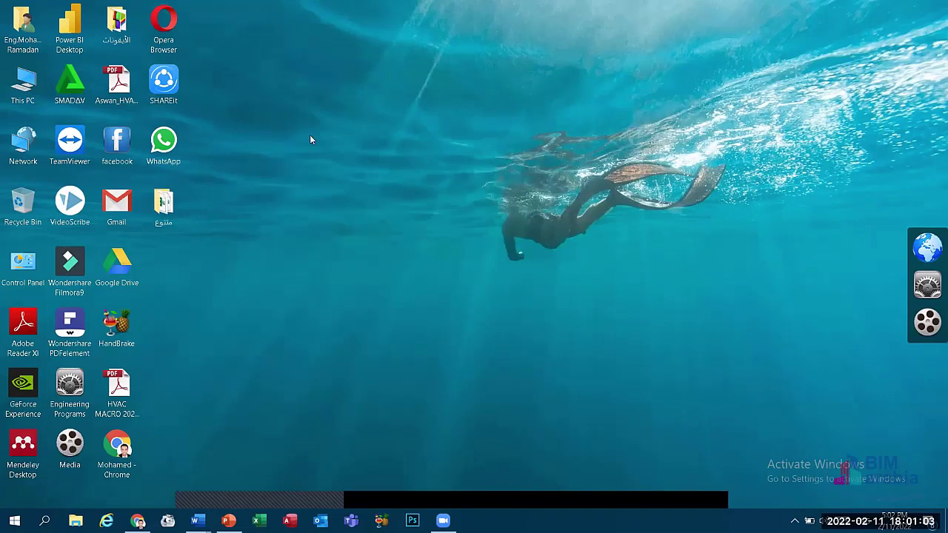
Step: Turn Align icons to grid back on and try to move the متنوع folder away from the other icons
right_click(310, 135)
mouse_move(415, 146)
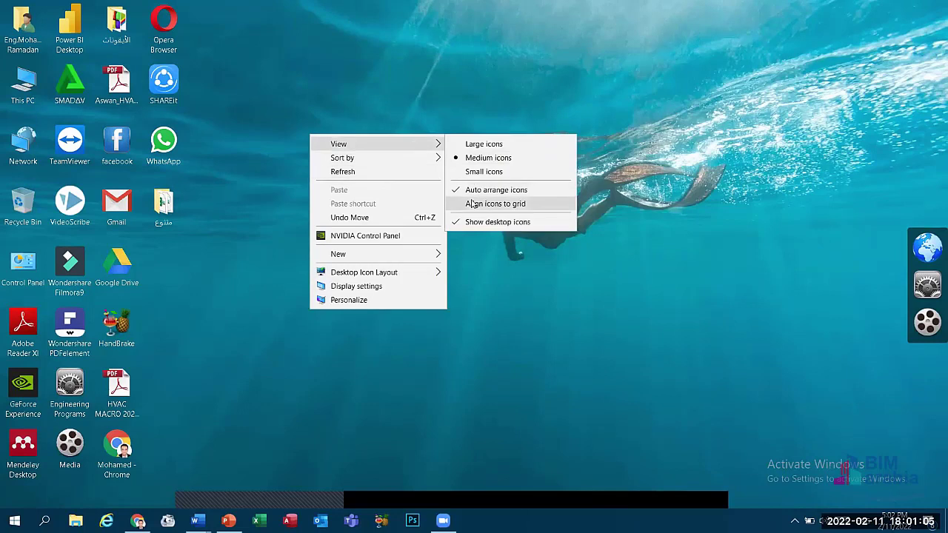
click(470, 201)
drag(292, 226, 367, 188)
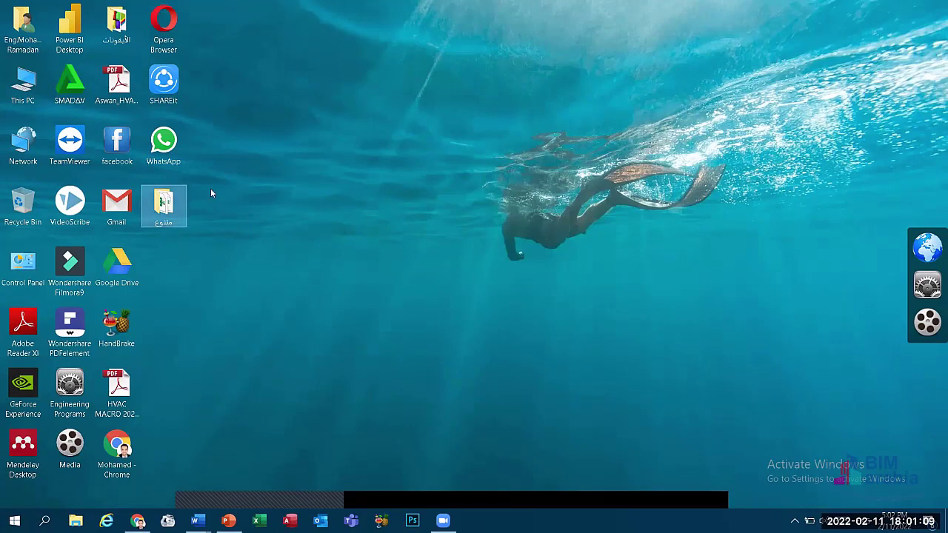
right_click(292, 108)
right_click(497, 76)
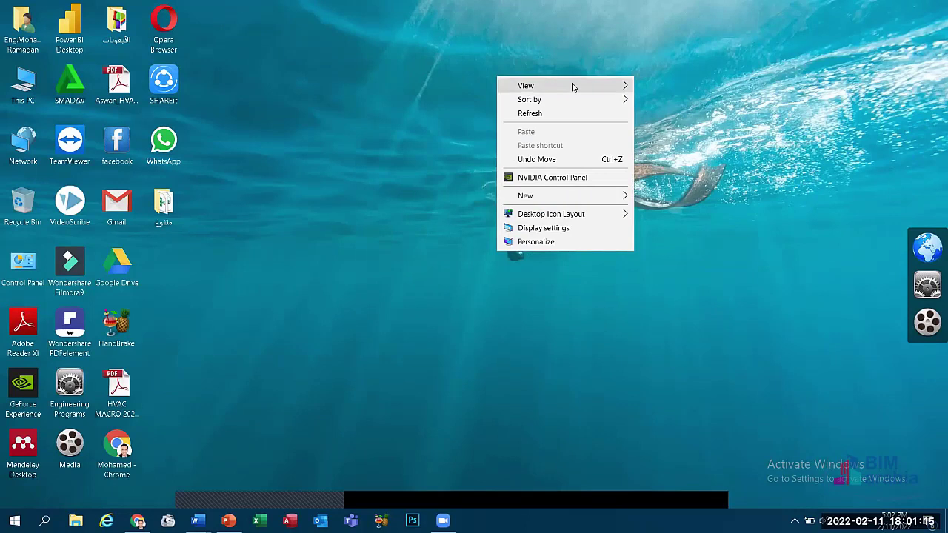
mouse_move(551, 86)
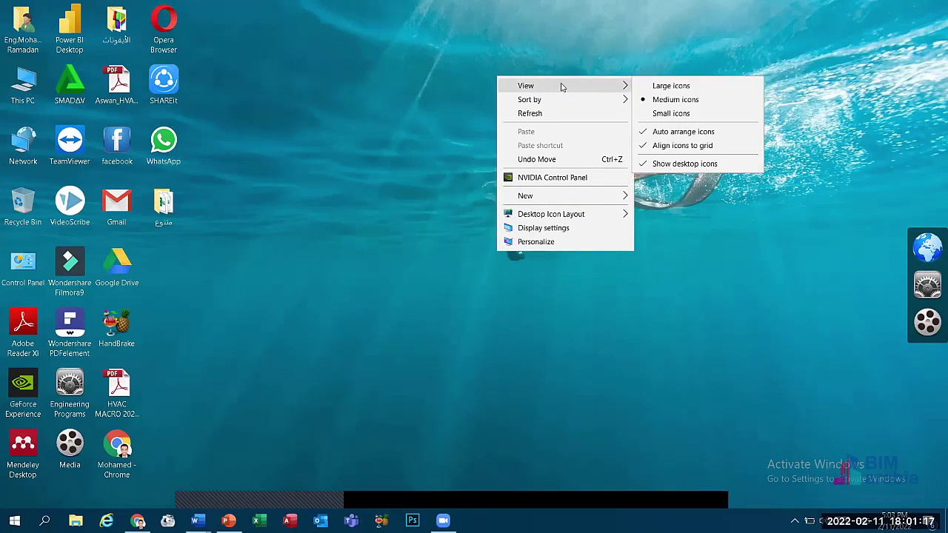
click(343, 157)
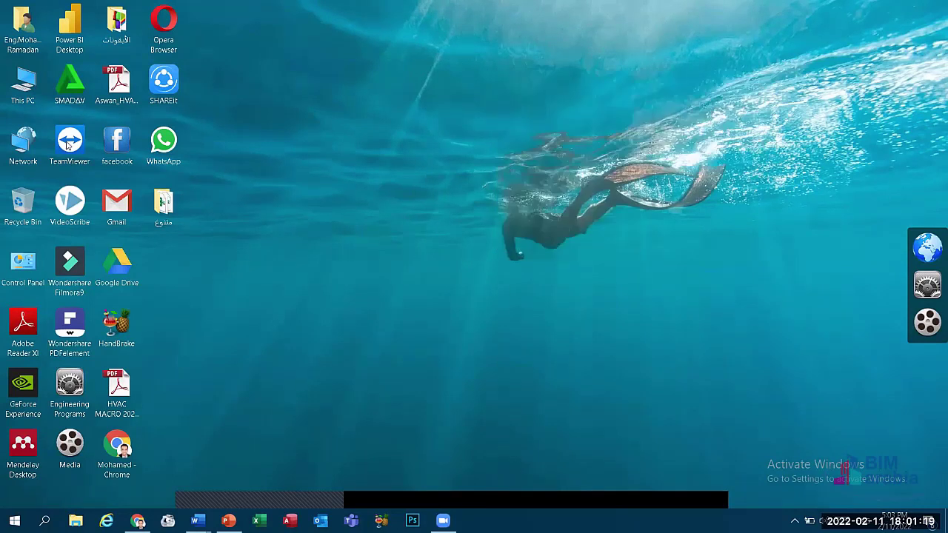
Step: Switch the desktop icons to large size and back to medium
right_click(284, 47)
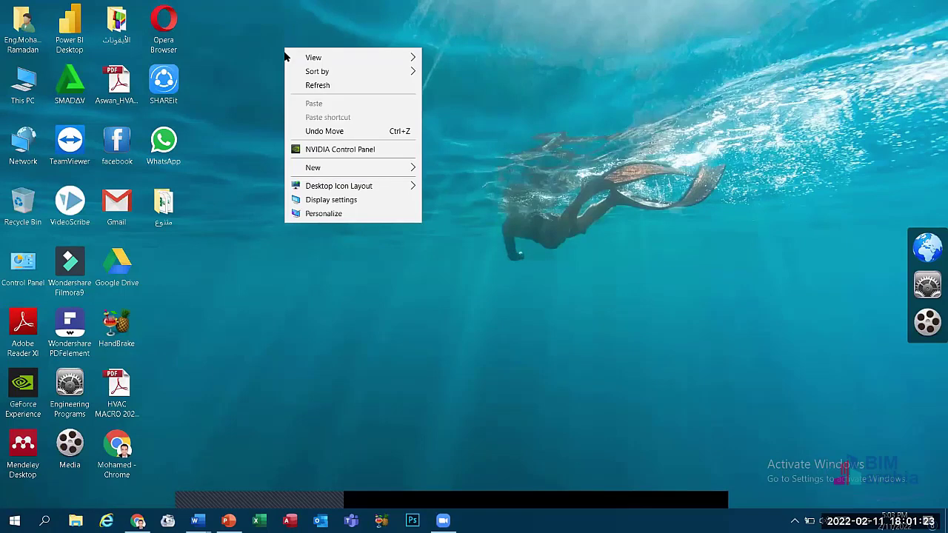
mouse_move(363, 59)
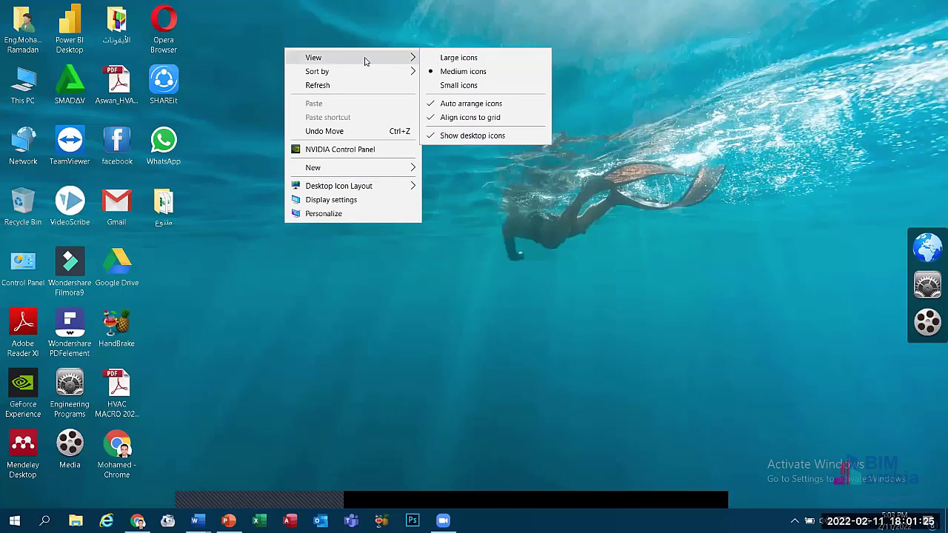
click(465, 65)
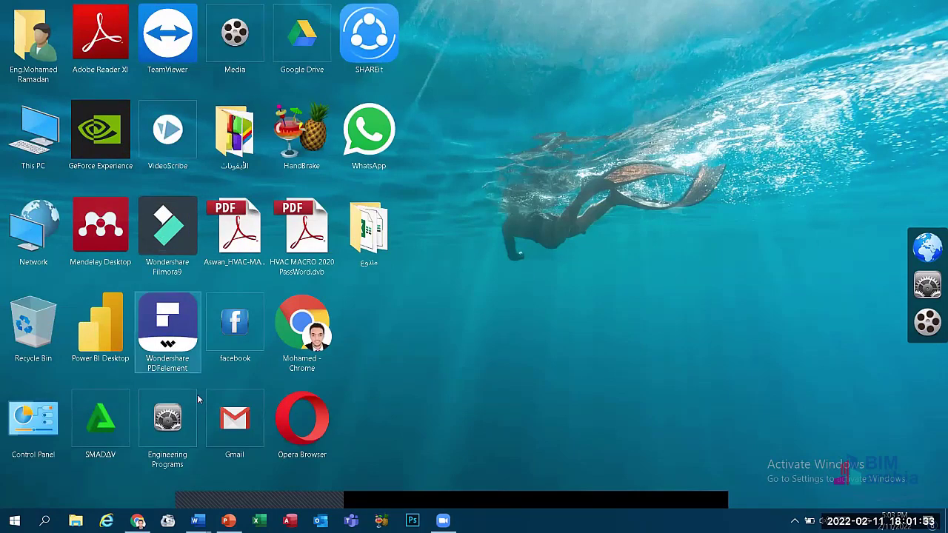
right_click(460, 109)
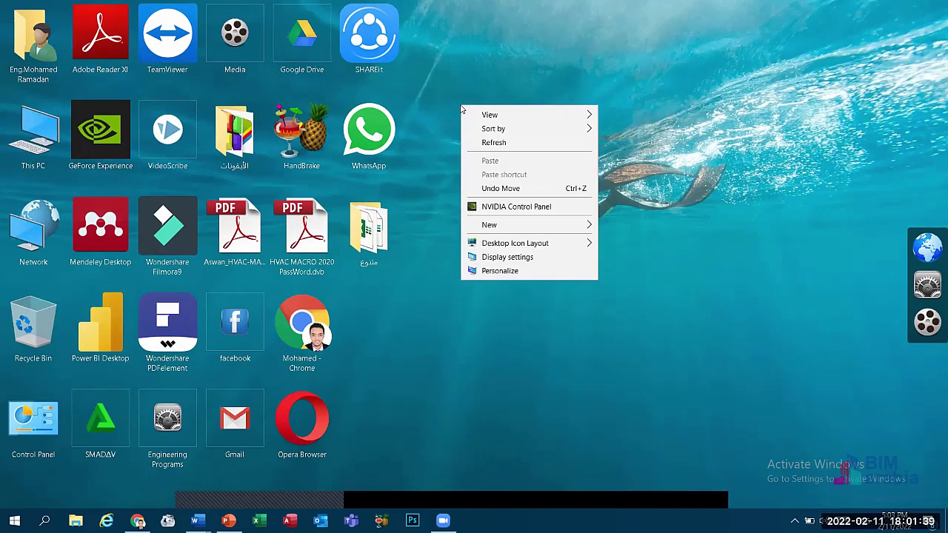
mouse_move(537, 115)
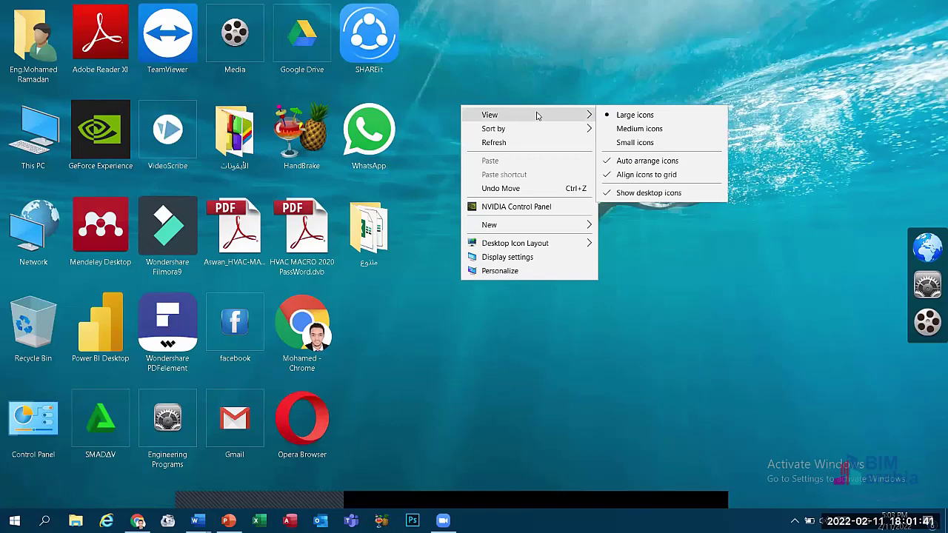
click(626, 130)
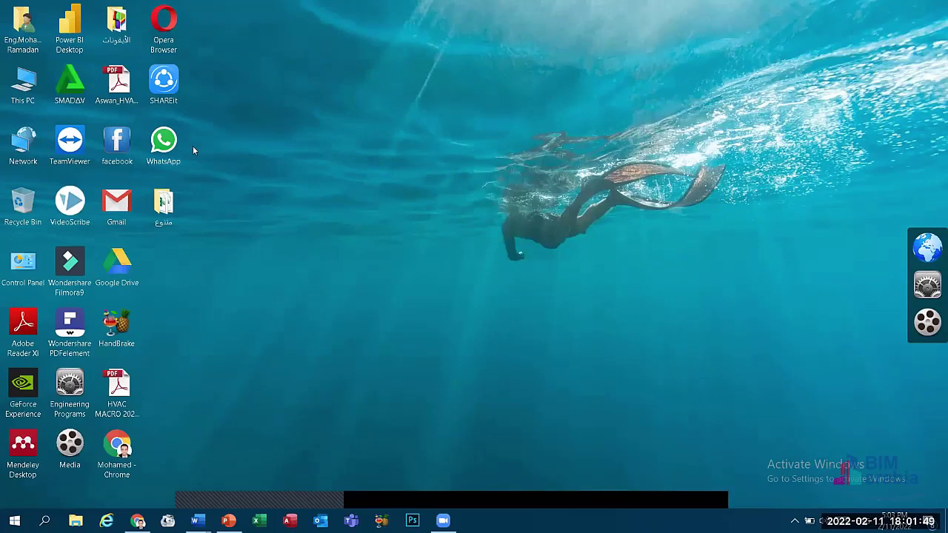
Step: Switch the desktop icons to small size and restore the medium size
right_click(327, 104)
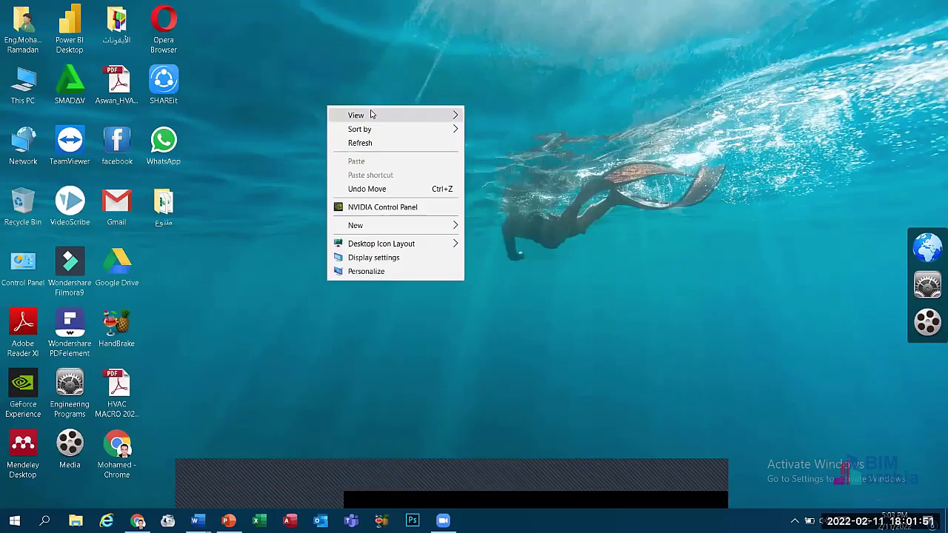
mouse_move(400, 115)
click(503, 144)
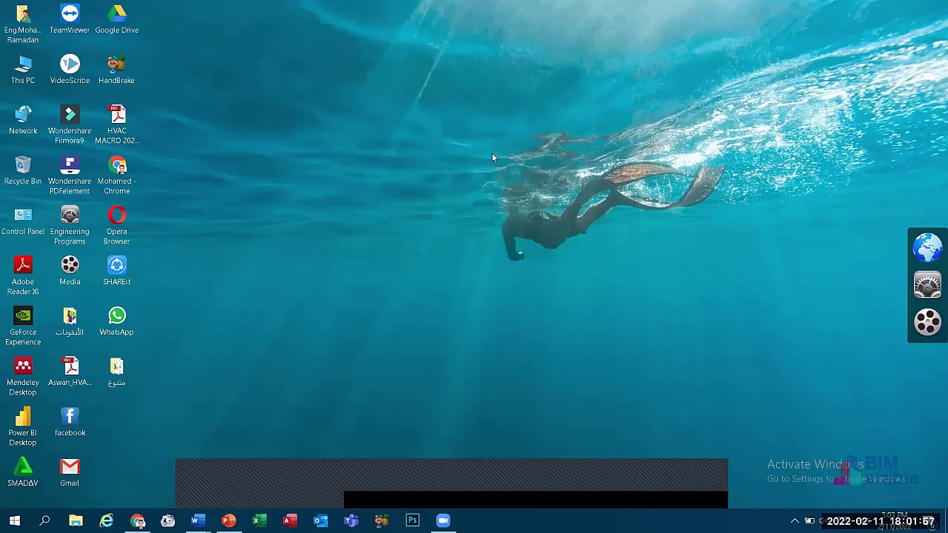
right_click(407, 143)
mouse_move(445, 149)
click(575, 161)
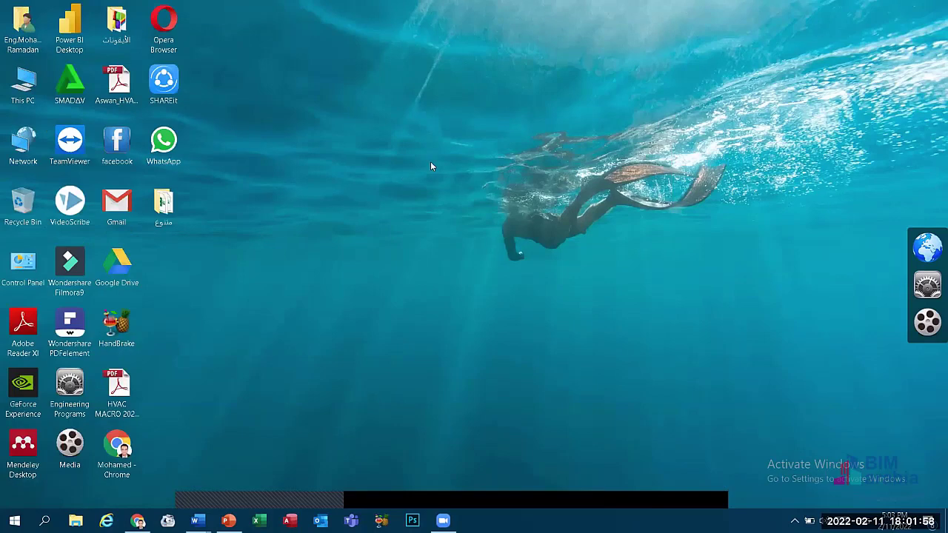
Step: Hide all desktop icons and show them again
right_click(290, 105)
mouse_move(374, 113)
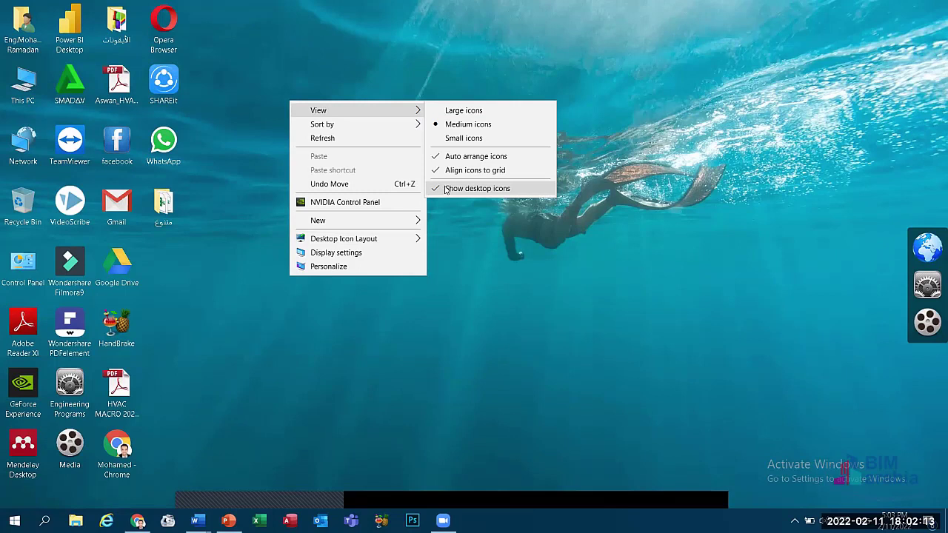
click(467, 189)
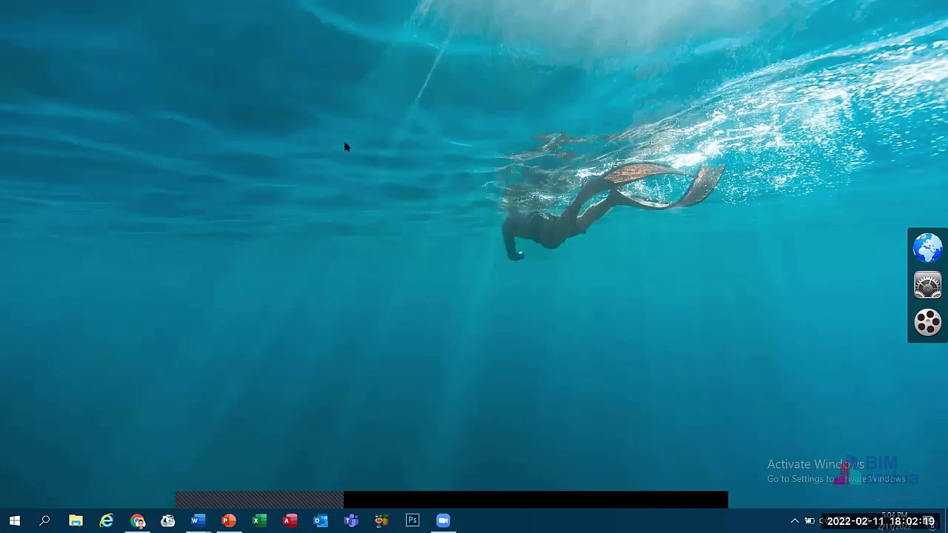
right_click(262, 129)
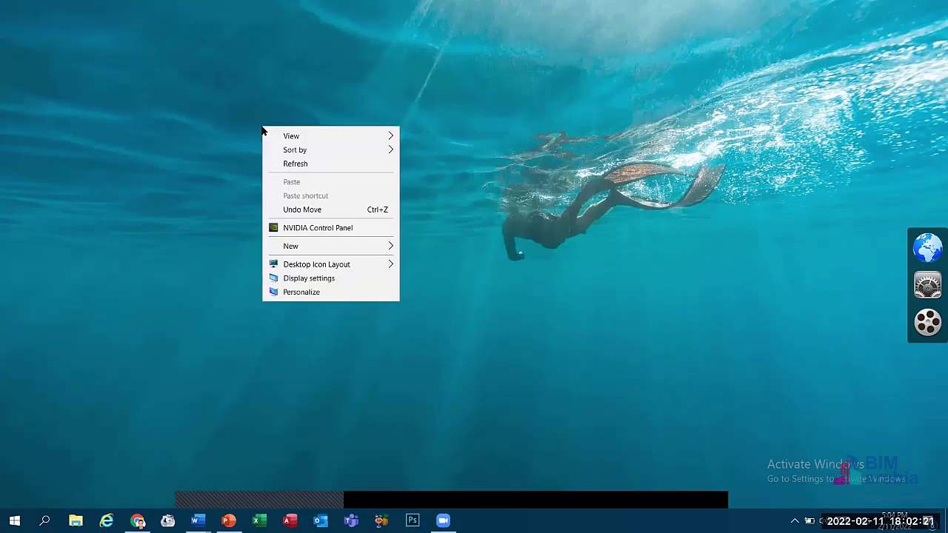
mouse_move(317, 133)
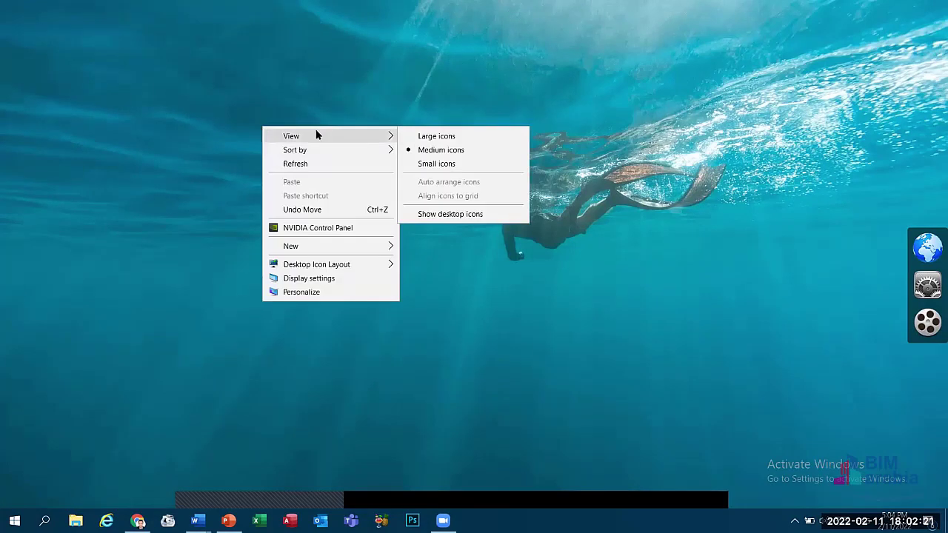
click(451, 215)
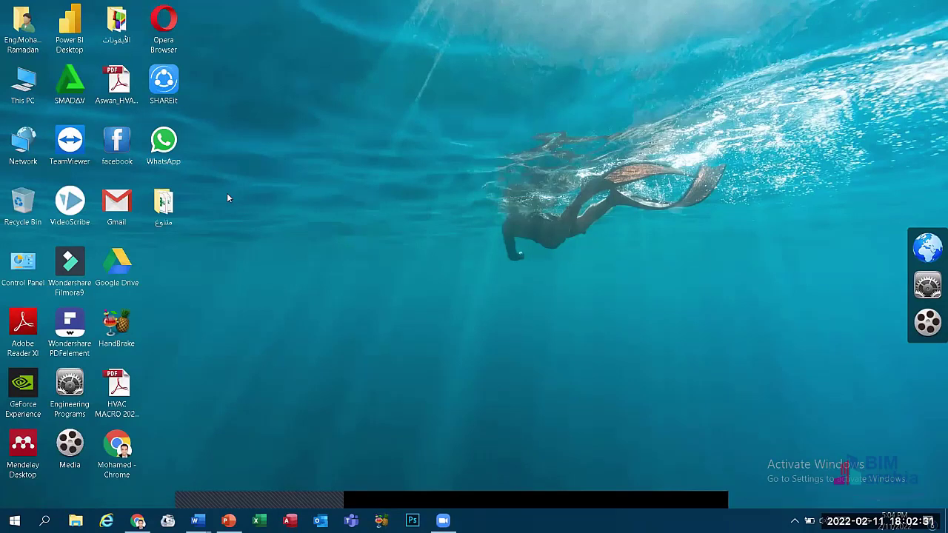
Step: Turn off Auto arrange icons and try moving the متنوع folder out into the empty desktop area
right_click(461, 123)
mouse_move(454, 129)
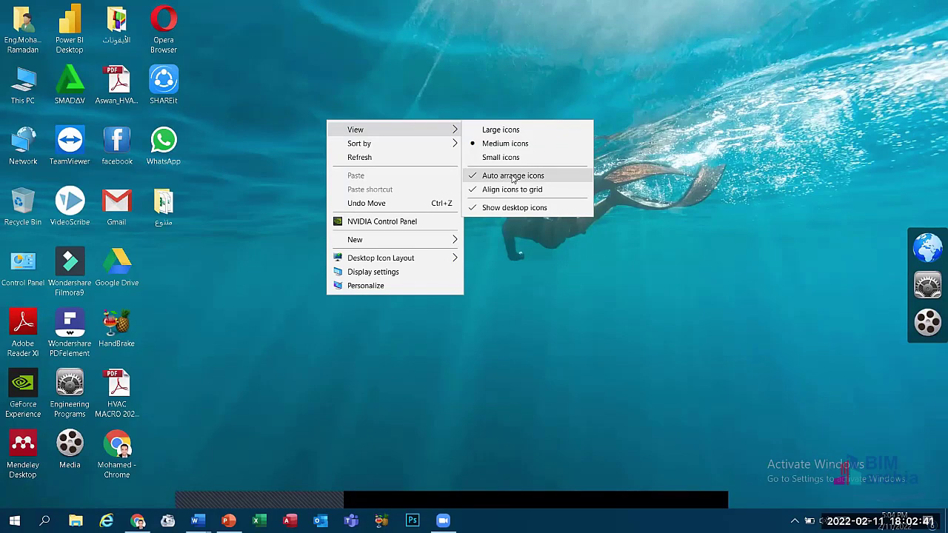
click(512, 178)
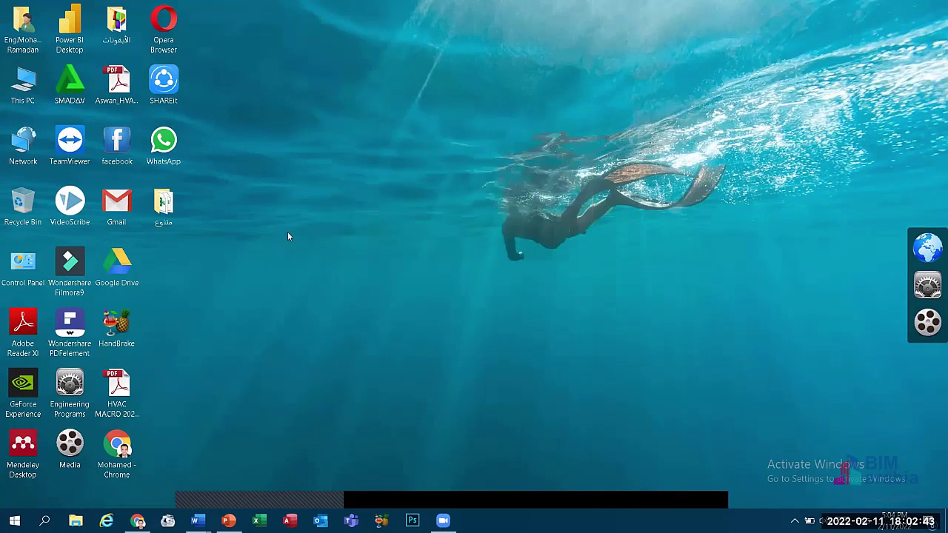
drag(163, 202, 354, 204)
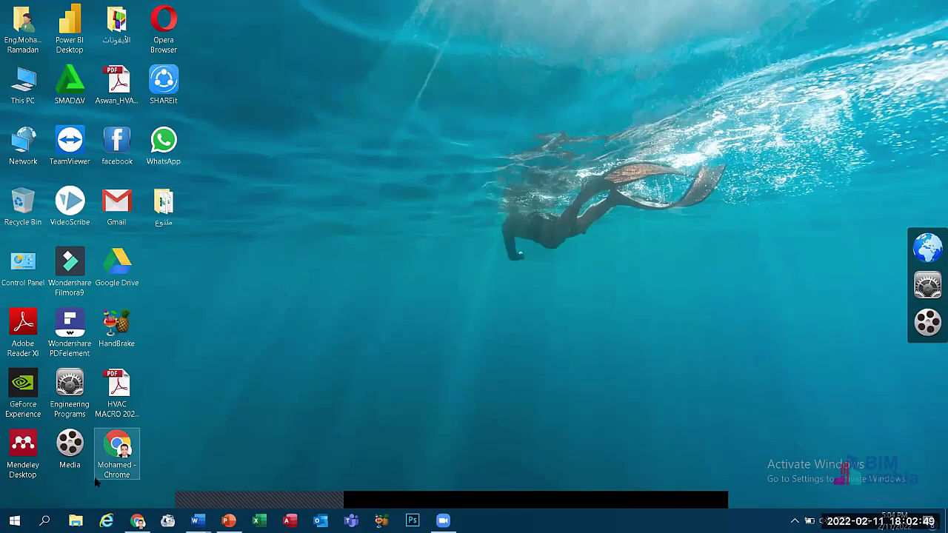
Step: Turn Auto arrange icons back on for the desktop and select the متنوع folder
right_click(301, 194)
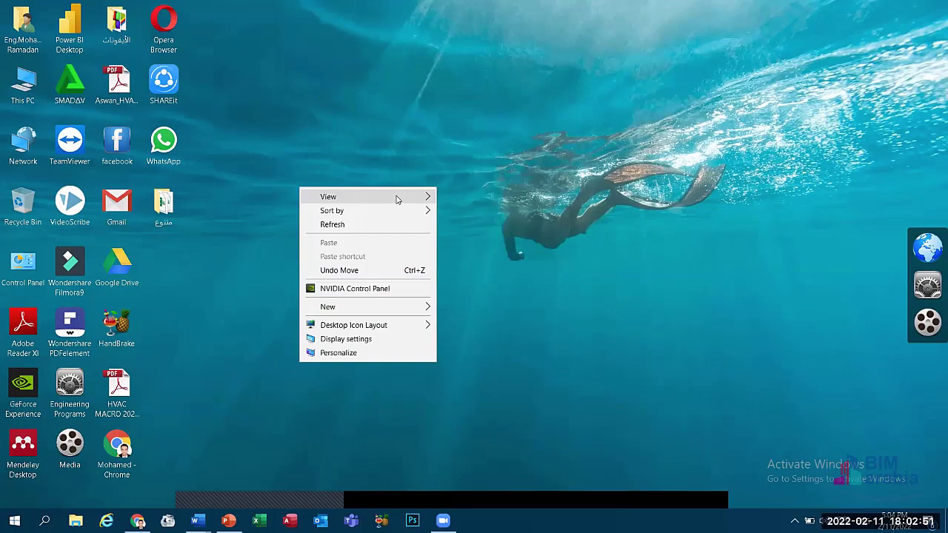
mouse_move(398, 197)
click(476, 245)
click(173, 211)
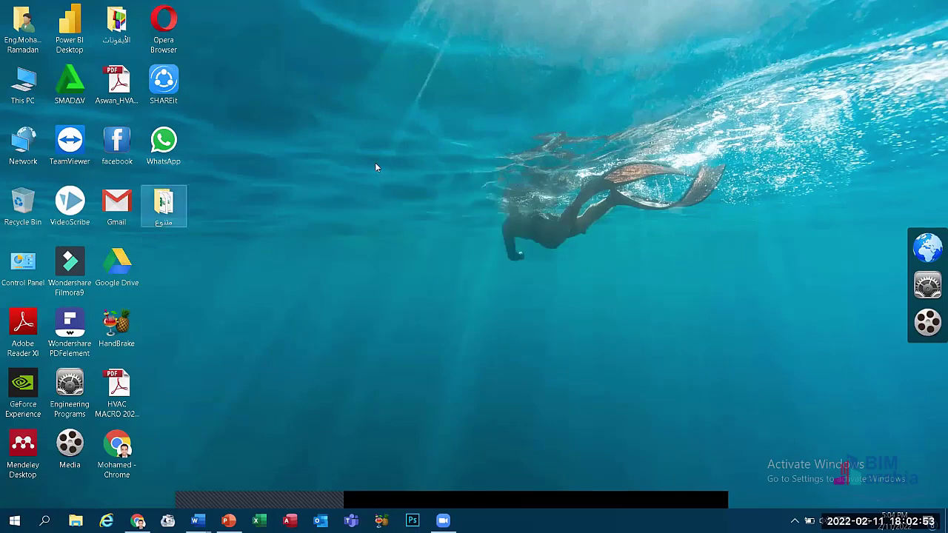
Step: Turn off Auto arrange icons and move the متنوع folder into the grid slot directly below facebook
right_click(328, 168)
mouse_move(418, 176)
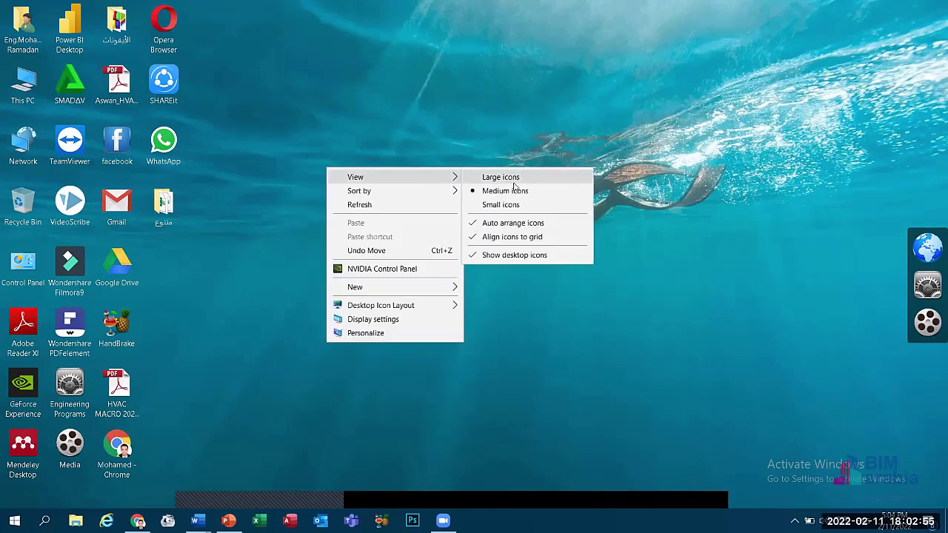
click(492, 225)
drag(165, 203, 148, 132)
right_click(279, 154)
click(199, 215)
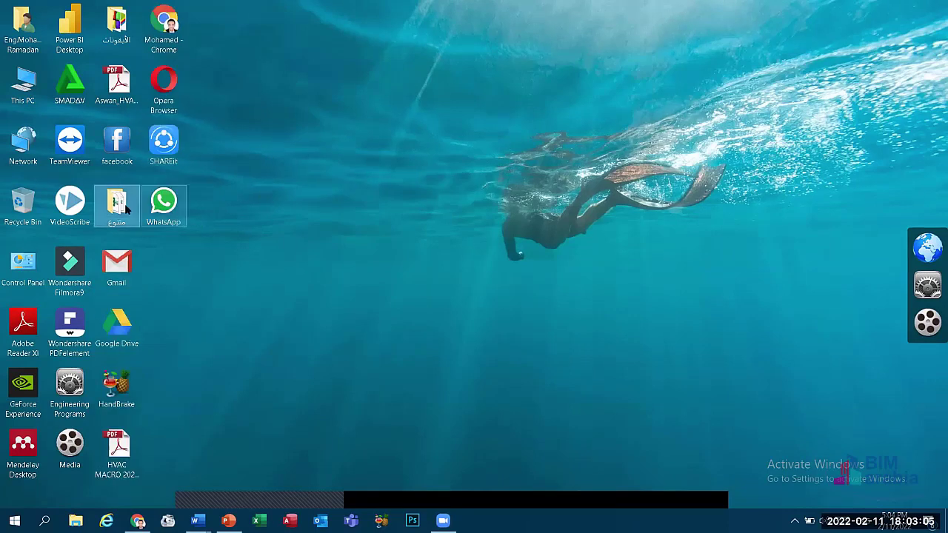
Step: Turn off Align icons to grid and move the متنوع folder to a free position between the facebook and SHAREit icons
right_click(291, 133)
mouse_move(383, 139)
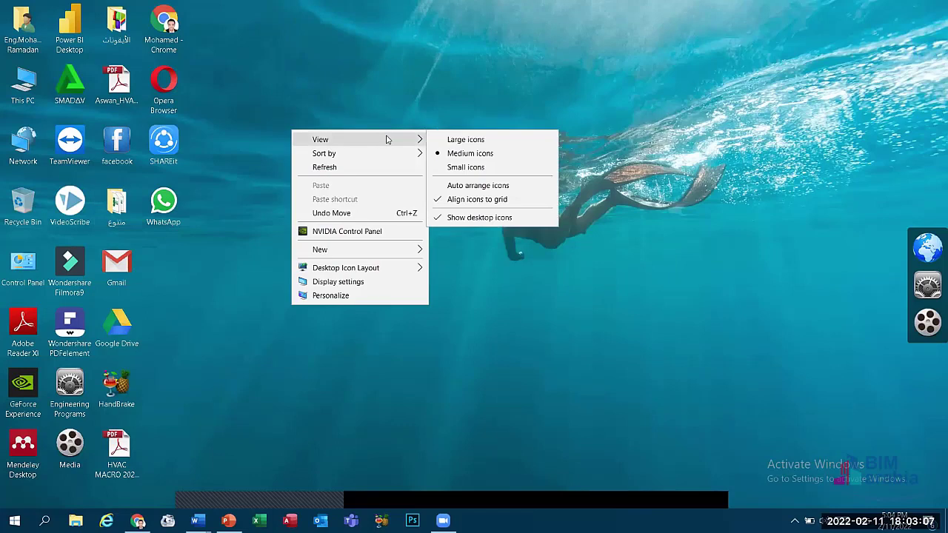
click(464, 201)
drag(115, 211, 137, 128)
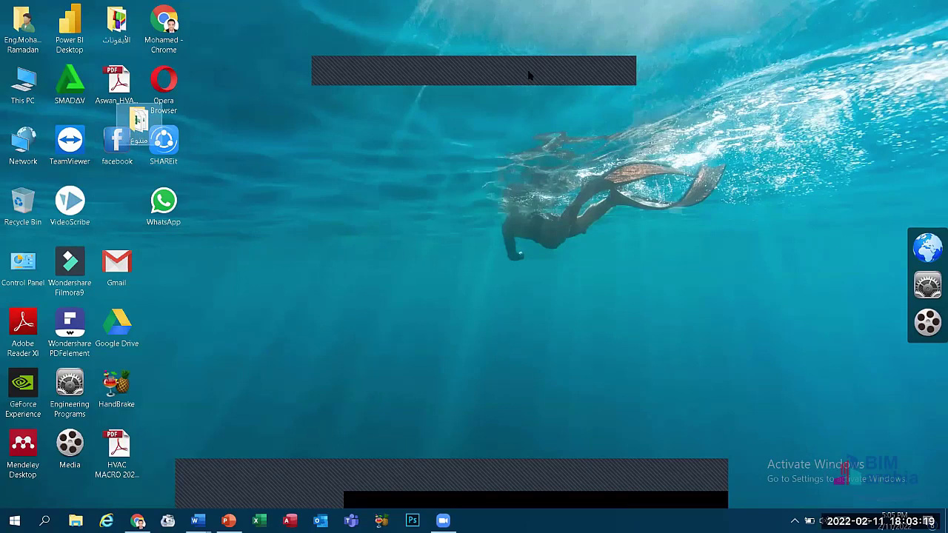
Step: Turn on Auto arrange icons to line the desktop icons up again and refresh the desktop
right_click(305, 119)
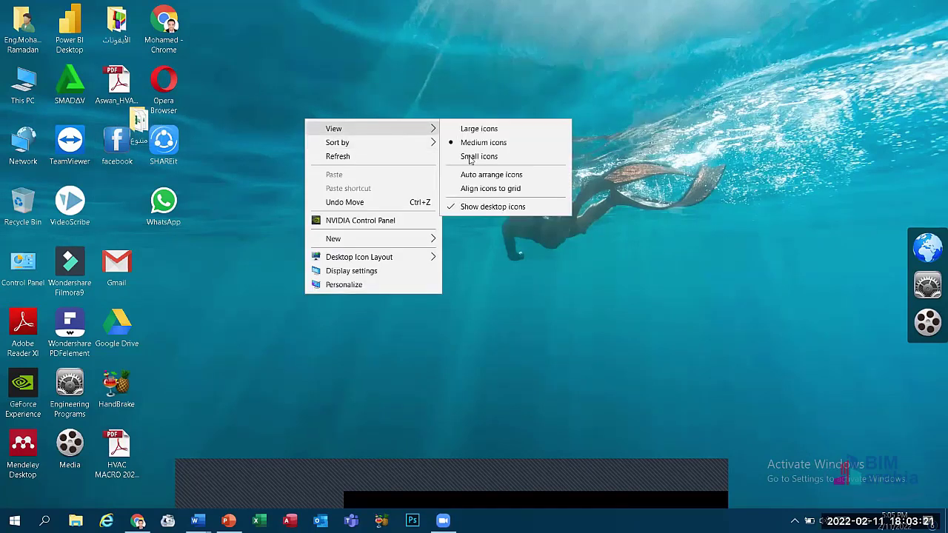
click(474, 175)
right_click(375, 121)
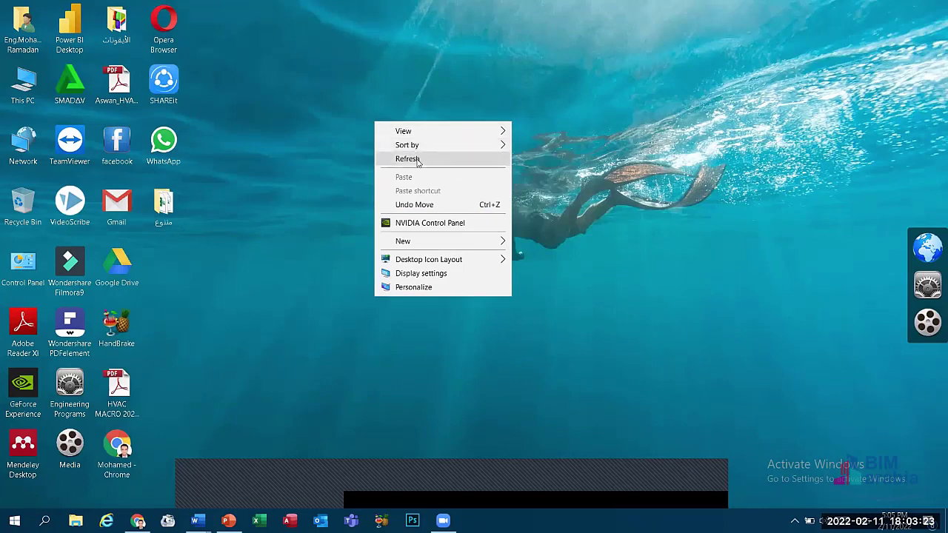
click(417, 160)
Step: Turn off Auto arrange icons for the desktop
right_click(436, 114)
click(468, 105)
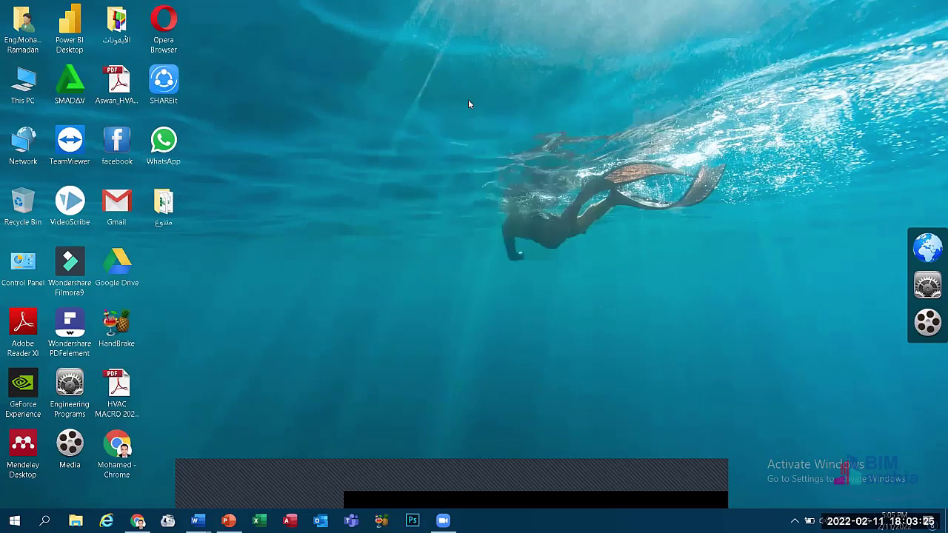
right_click(468, 104)
mouse_move(583, 110)
click(633, 162)
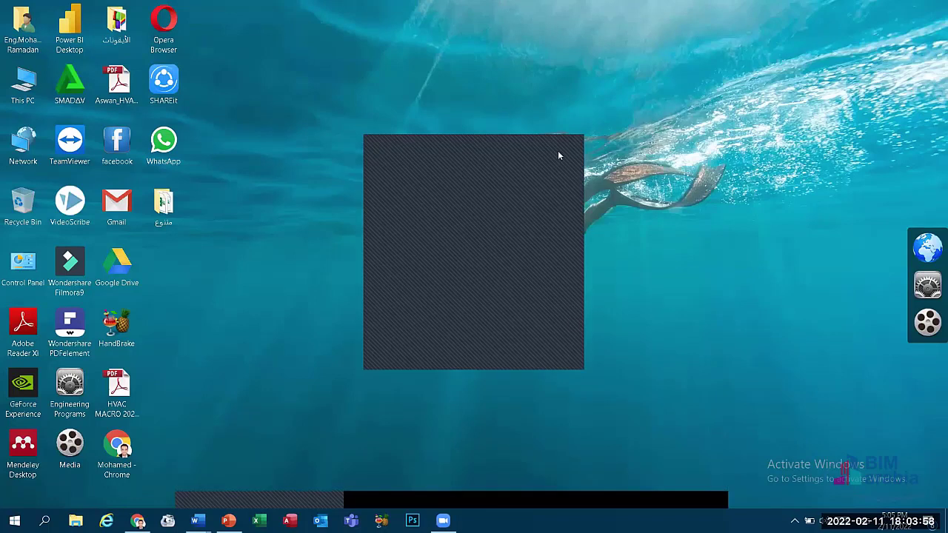
click(561, 154)
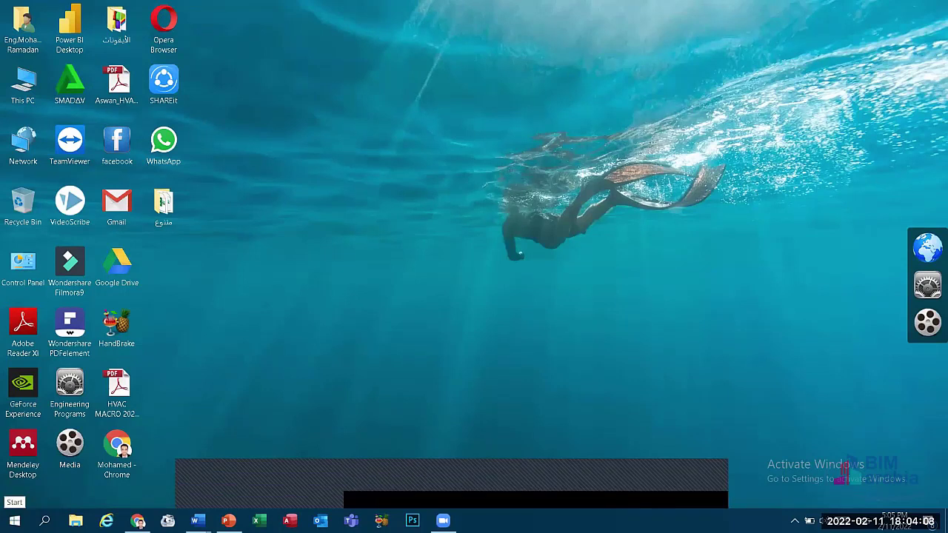
Step: Show the Sleep, Hibernate, Shut down and Restart power options and dismiss them without choosing one
click(15, 521)
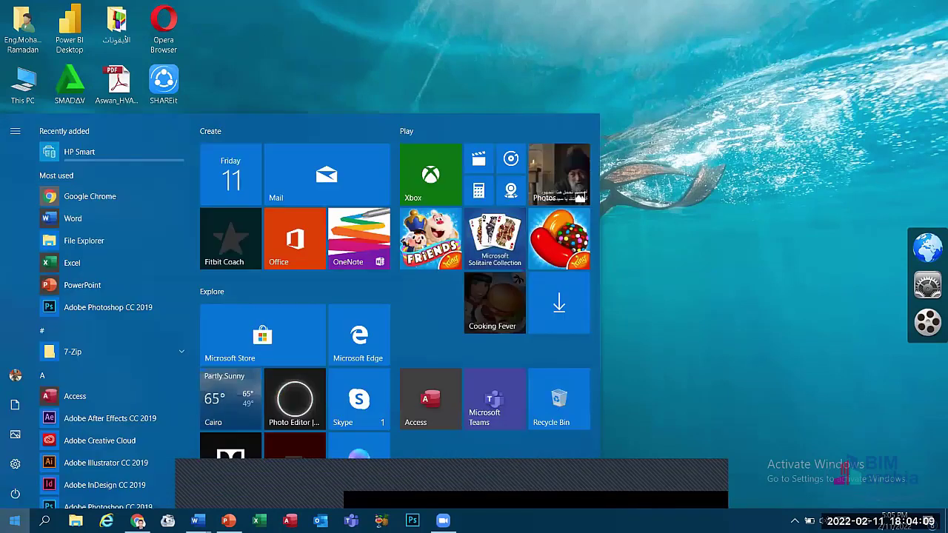
click(15, 494)
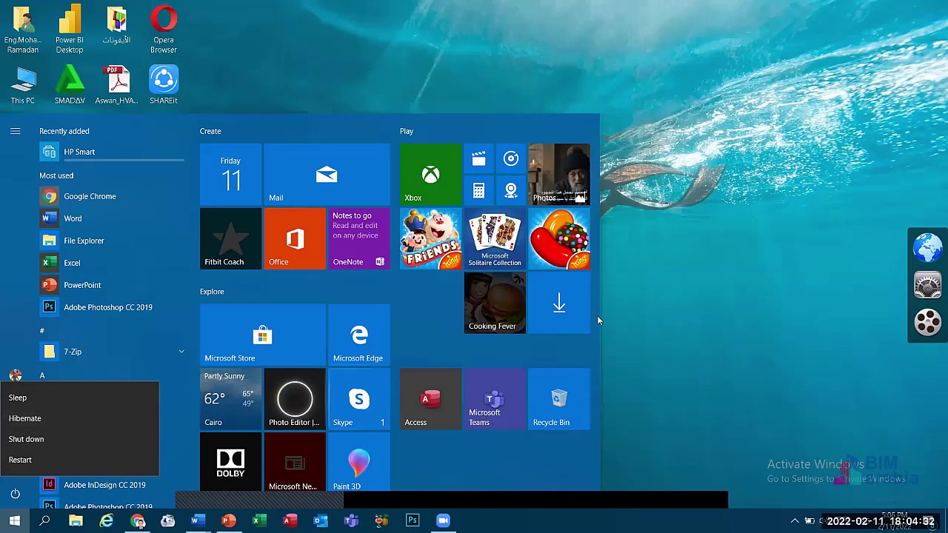
click(628, 277)
click(472, 269)
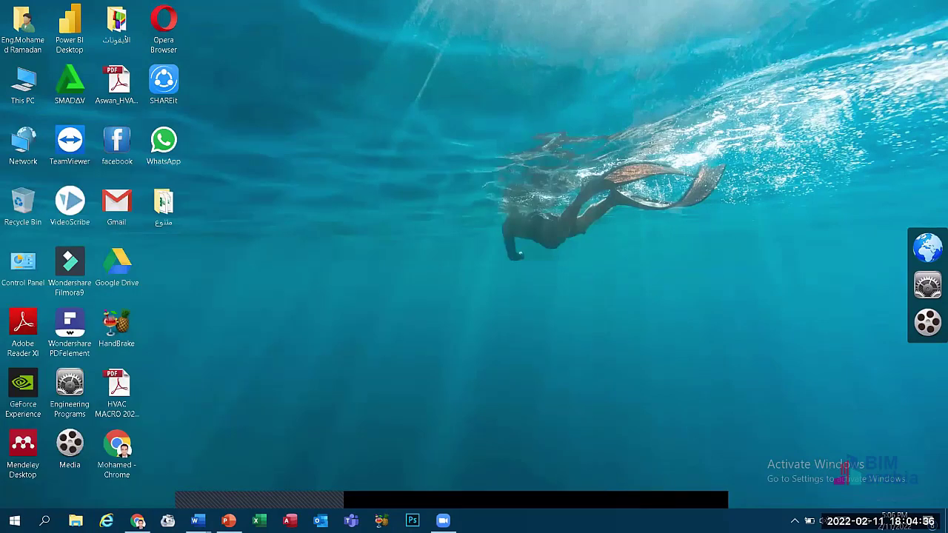
Step: Bring up the open Word document, minimize it, and check the description of the Hibernate power option
mouse_move(197, 520)
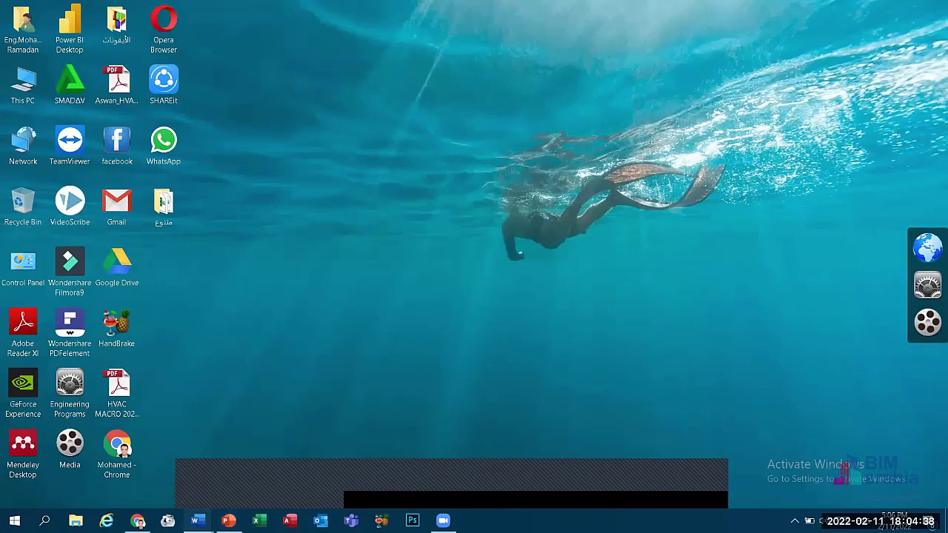
click(137, 489)
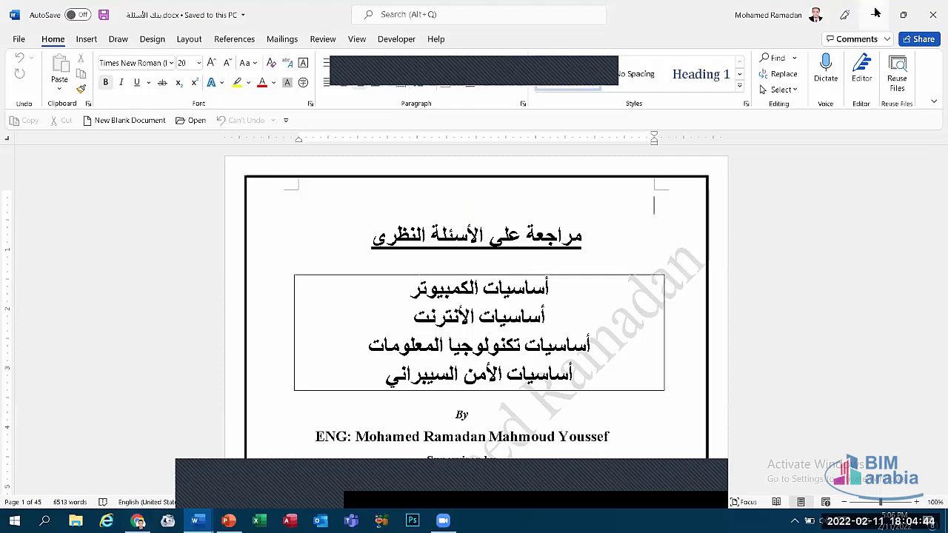
click(15, 519)
click(15, 493)
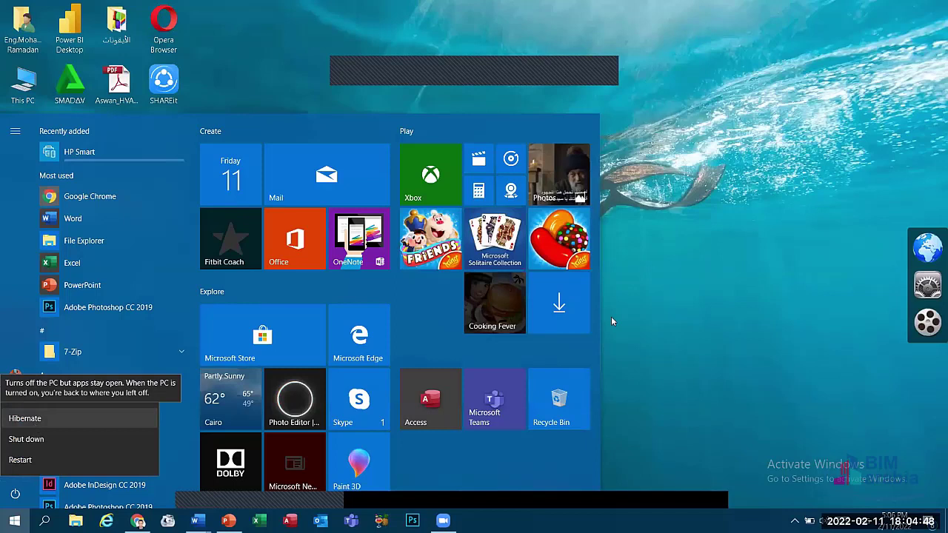
click(466, 452)
click(768, 250)
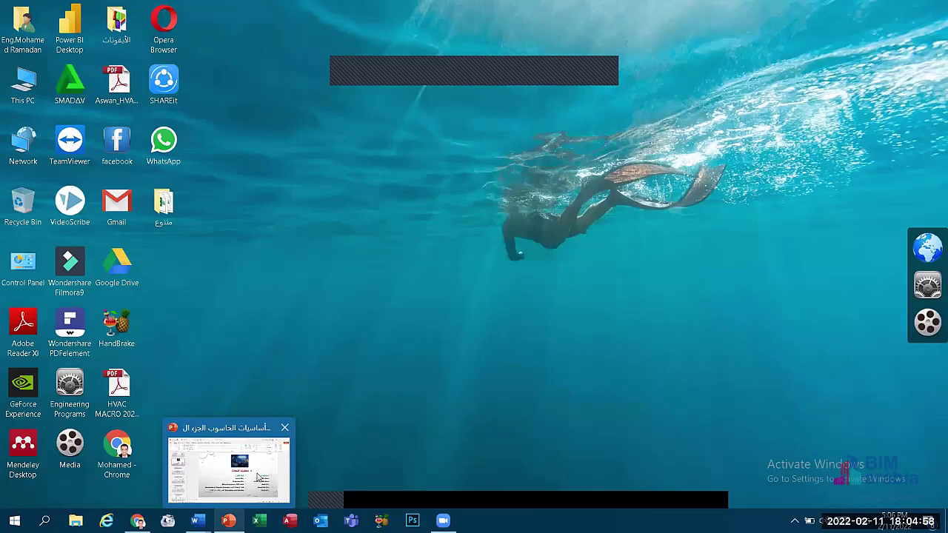
Step: Display the computer's power options once more and return to the desktop
click(14, 520)
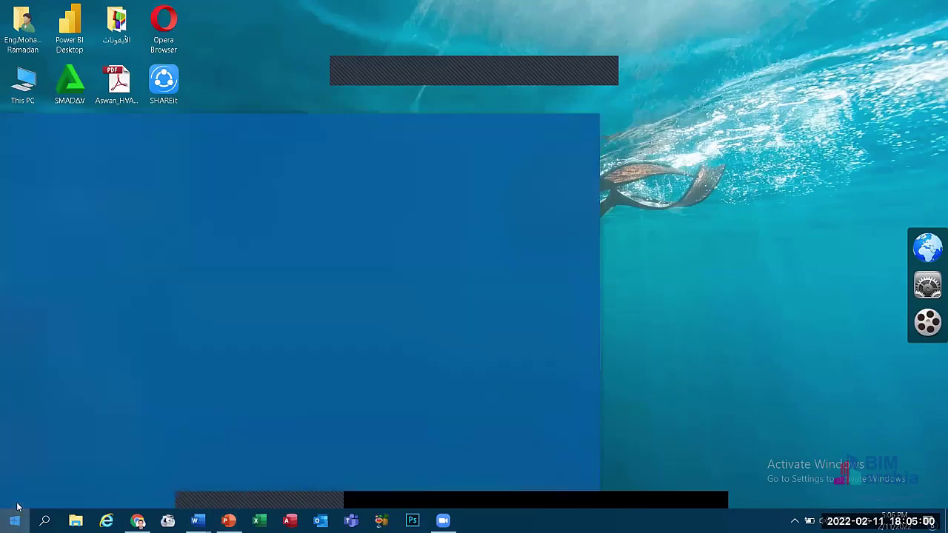
click(15, 493)
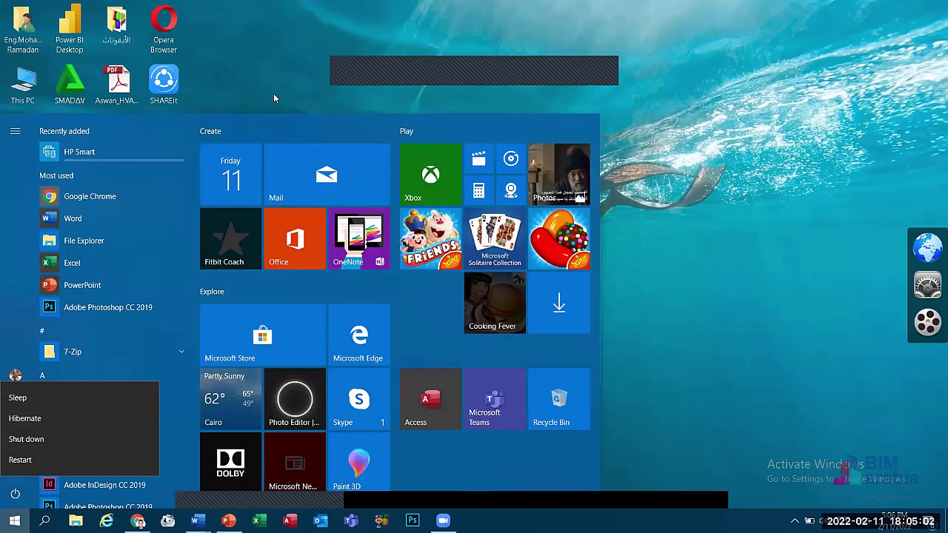
key(Escape)
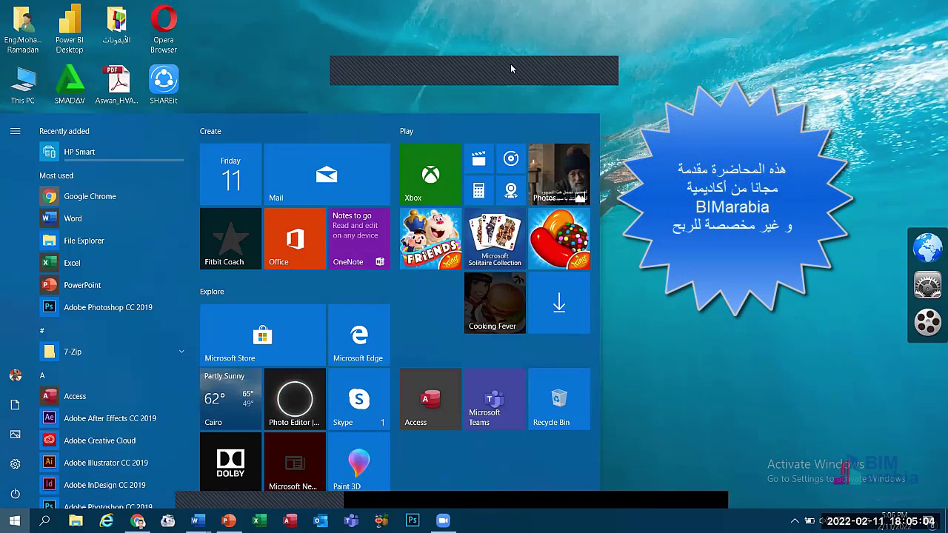
click(510, 64)
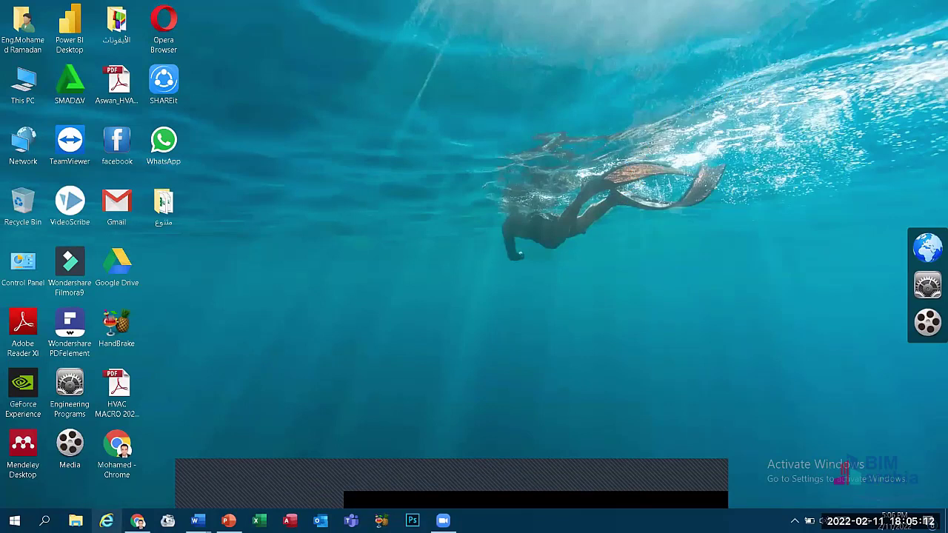
key(super+s)
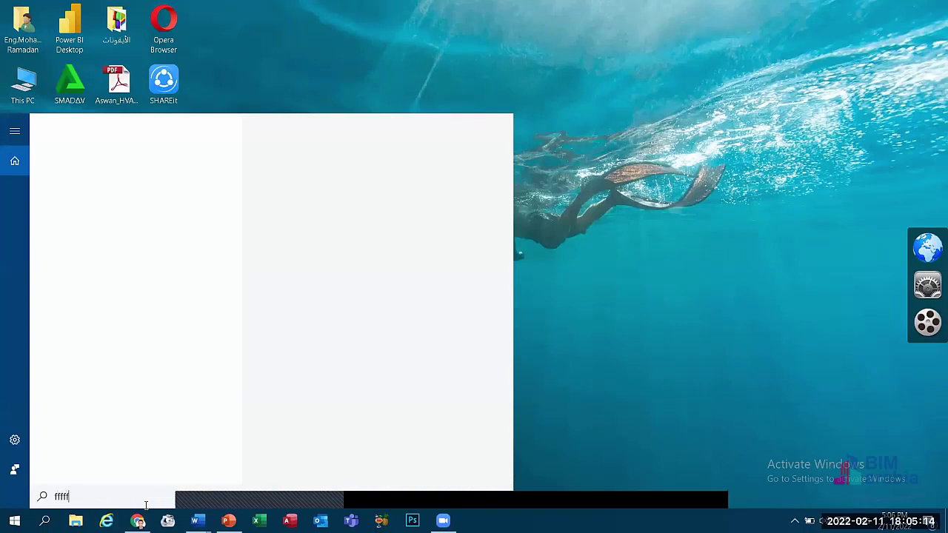
key(BackSpace)
key(BackSpace)
key(BackSpace)
key(BackSpace)
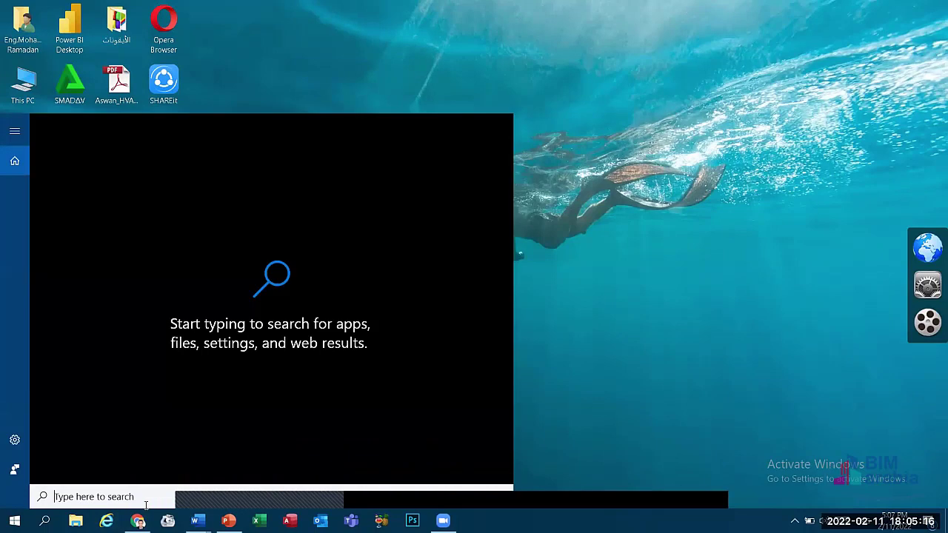
click(424, 13)
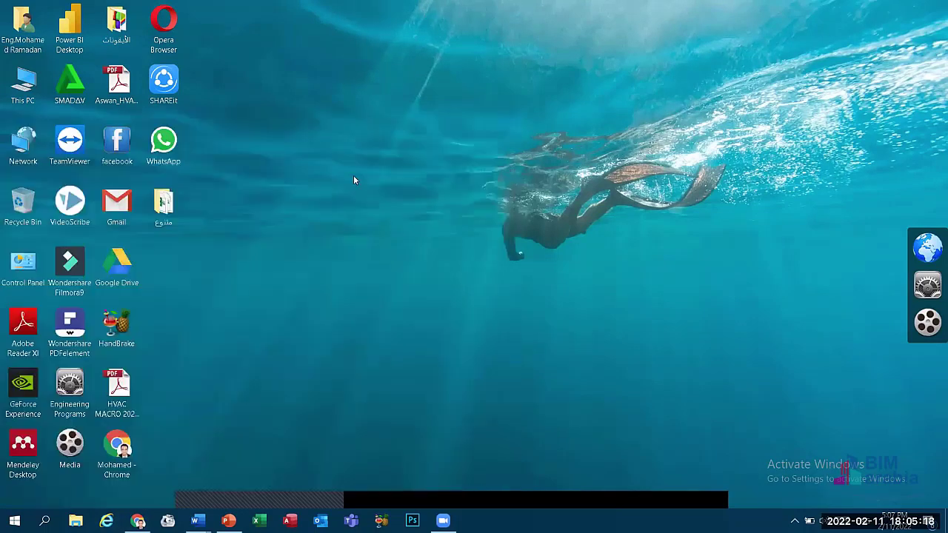
Step: Create a new folder in the empty area of the desktop and start naming it
right_click(282, 115)
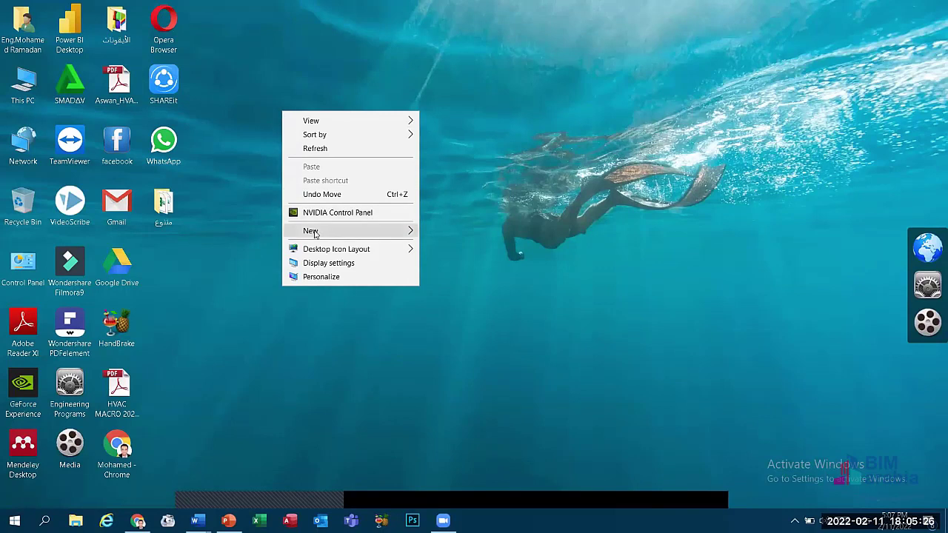
mouse_move(286, 233)
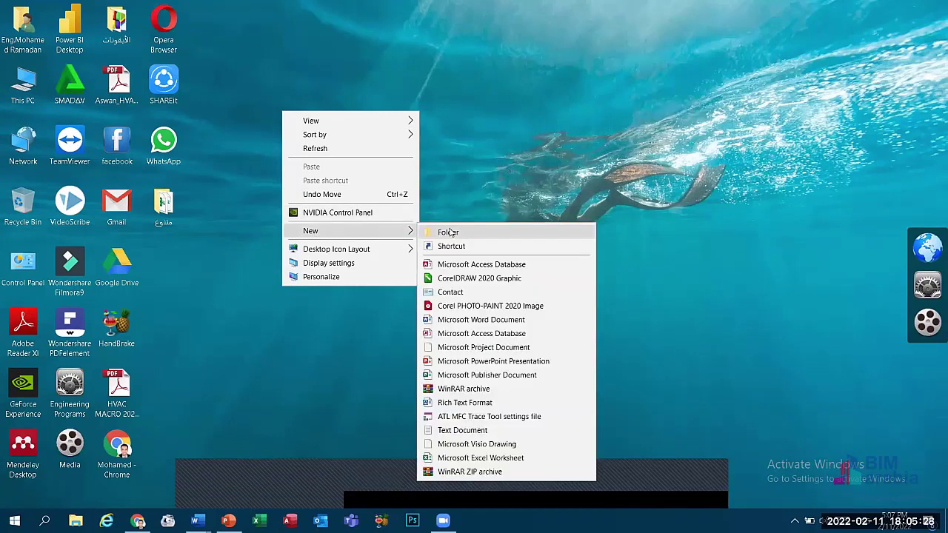
right_click(461, 80)
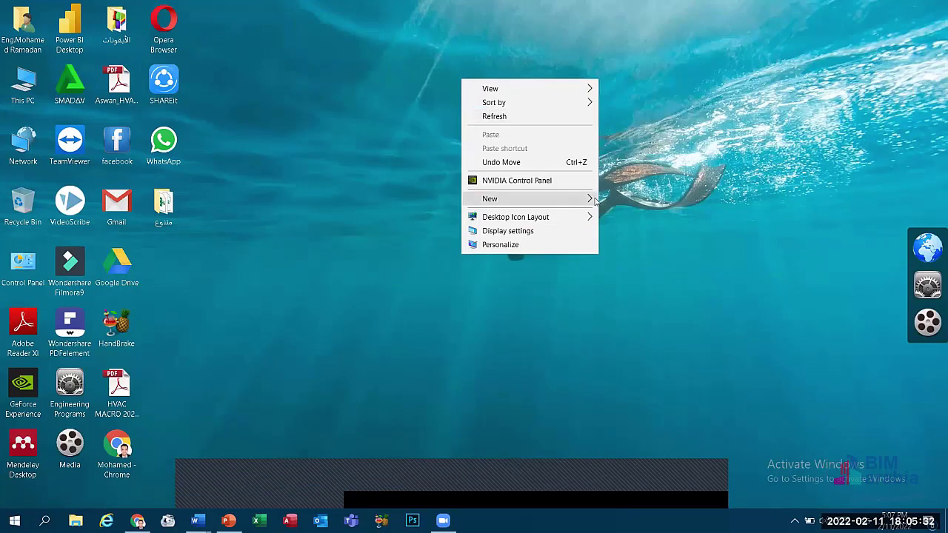
mouse_move(595, 200)
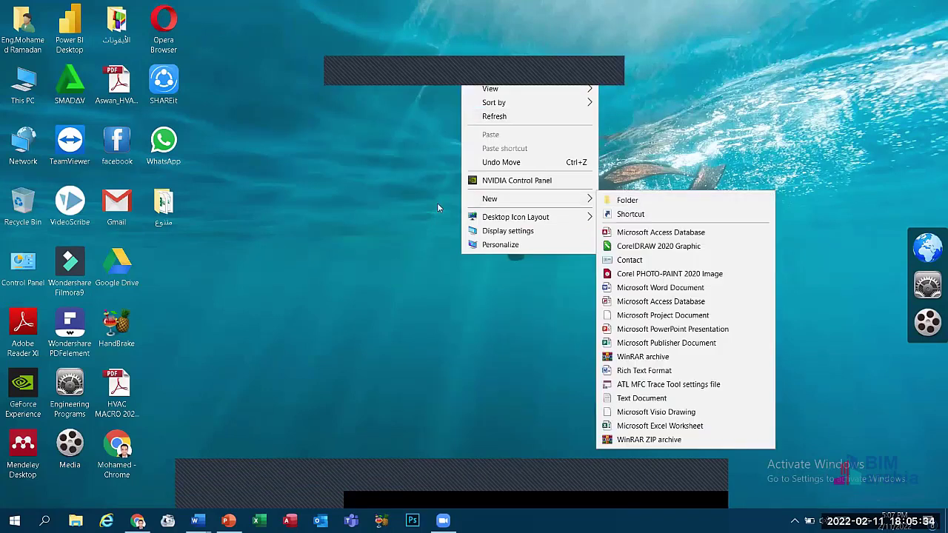
click(627, 200)
text(rhk,k,)
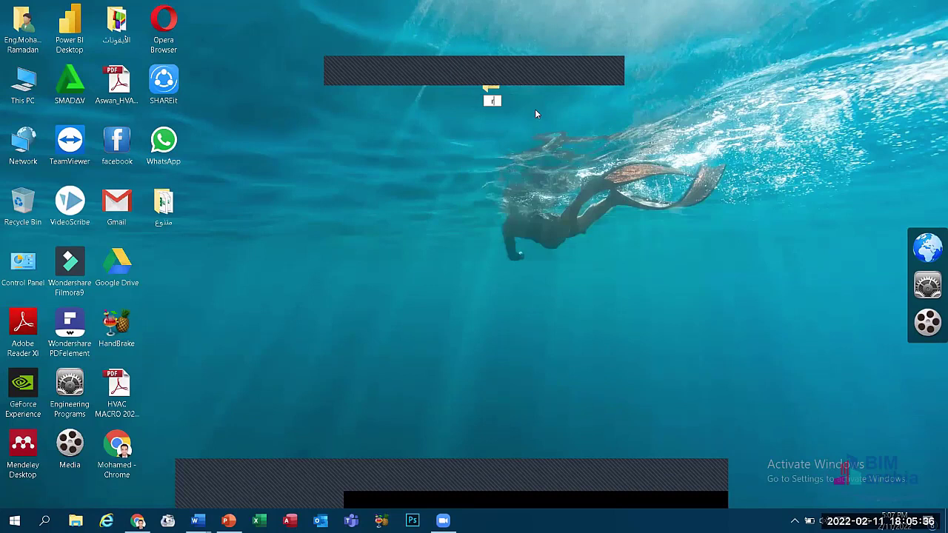
Step: Clear the mistyped folder name, switch the keyboard language to Arabic and name the new folder قانون التعاون
key(BackSpace)
key(BackSpace)
key(BackSpace)
key(BackSpace)
key(BackSpace)
key(BackSpace)
key(alt+shift)
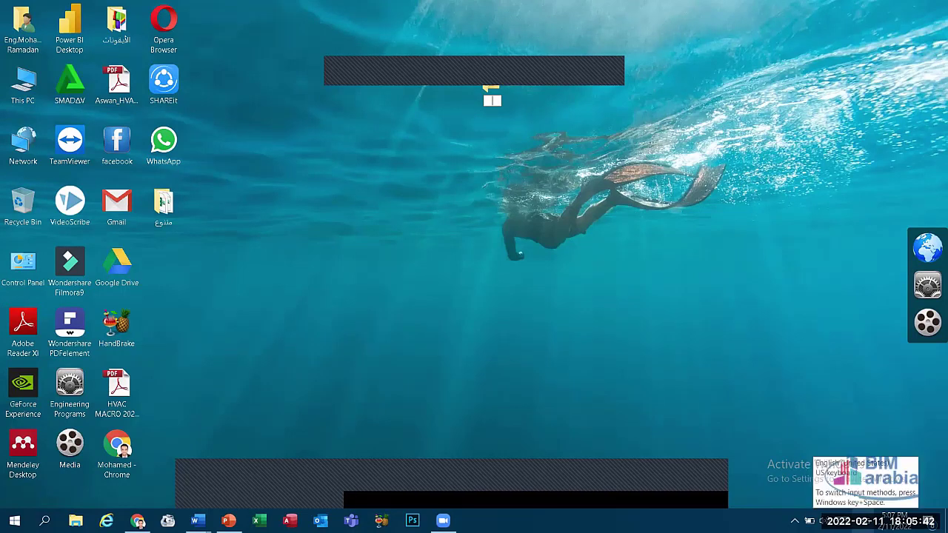
key(super+space)
text(ق)
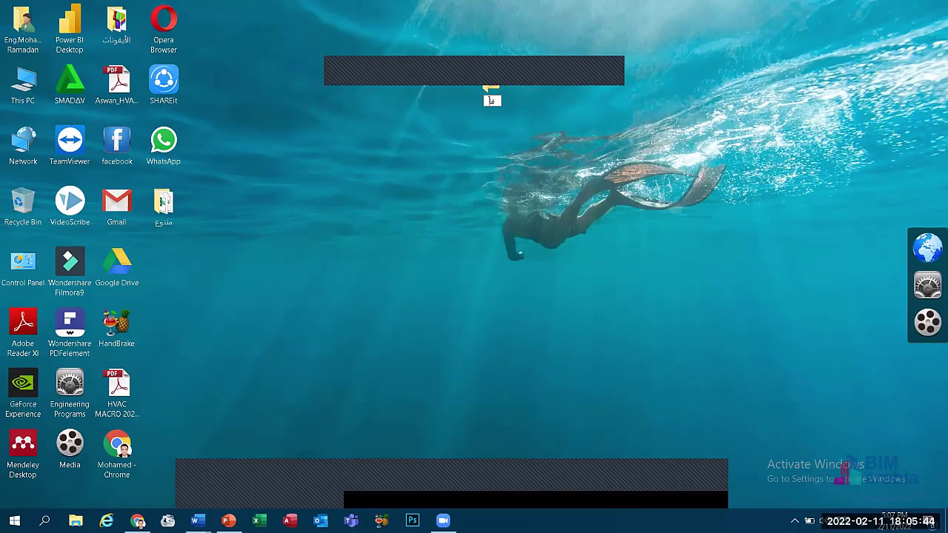
text(انونا التعاون)
click(531, 166)
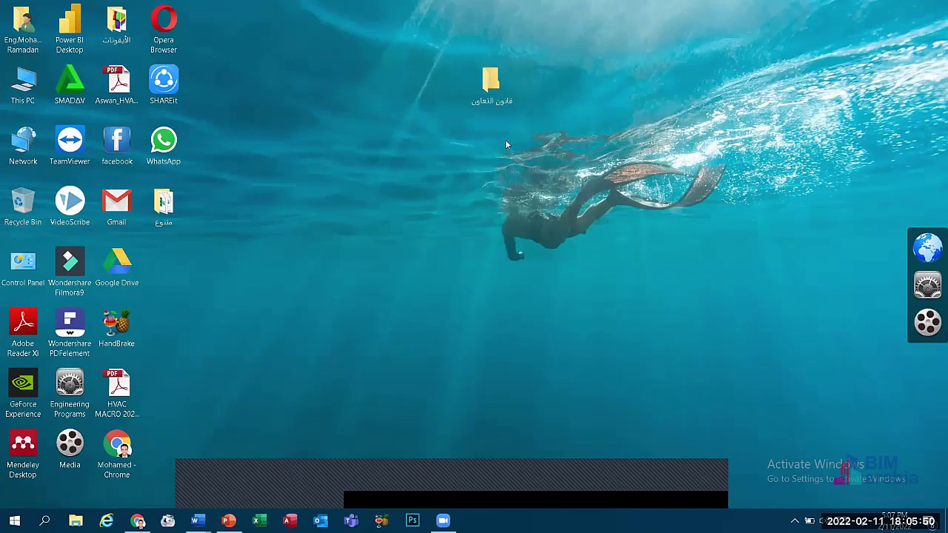
Step: Examine the commands available for the قانون التعاون folder without choosing any
right_click(490, 83)
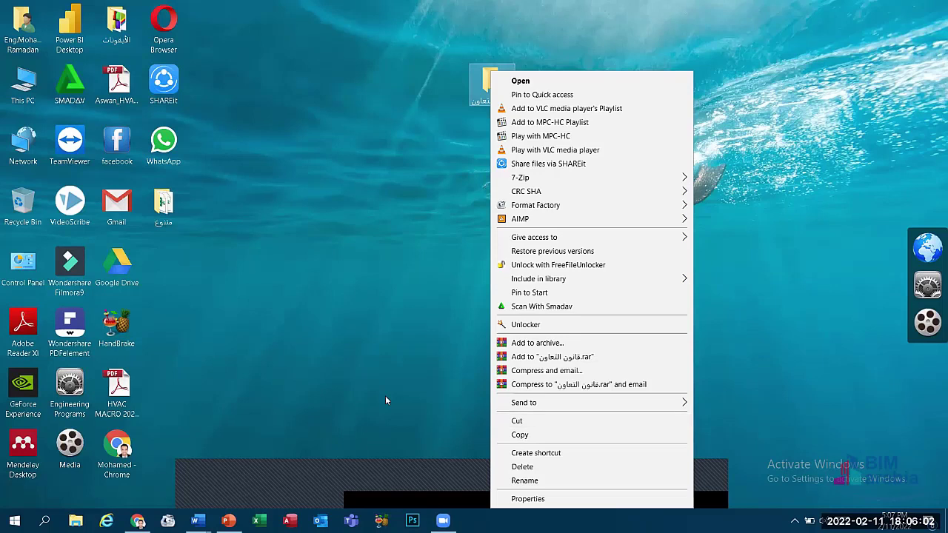
click(481, 510)
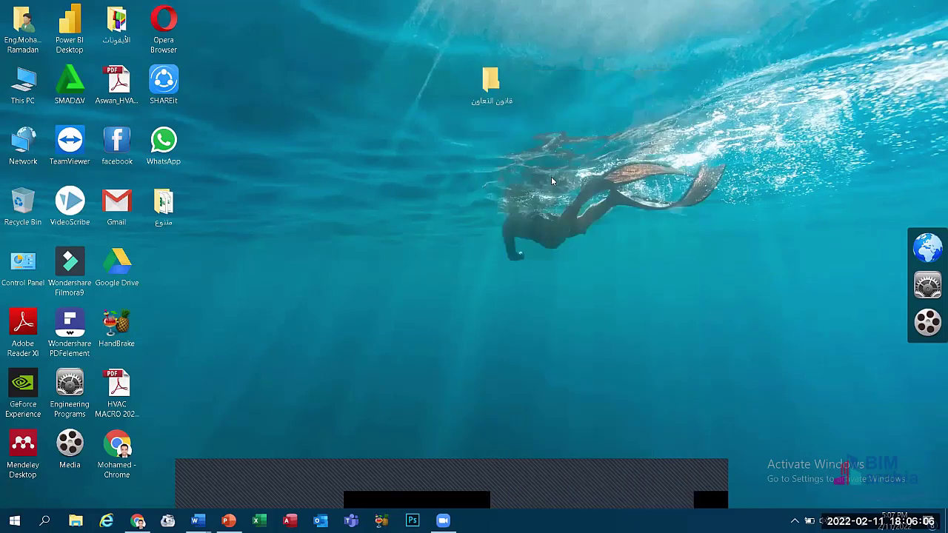
Step: Refresh the desktop from the empty area around the قانون التعاون folder
right_click(567, 151)
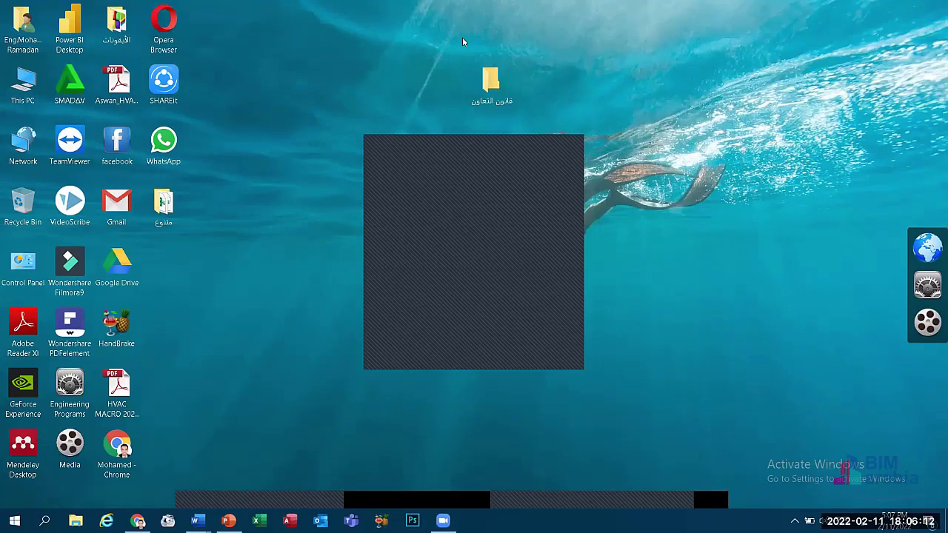
click(508, 76)
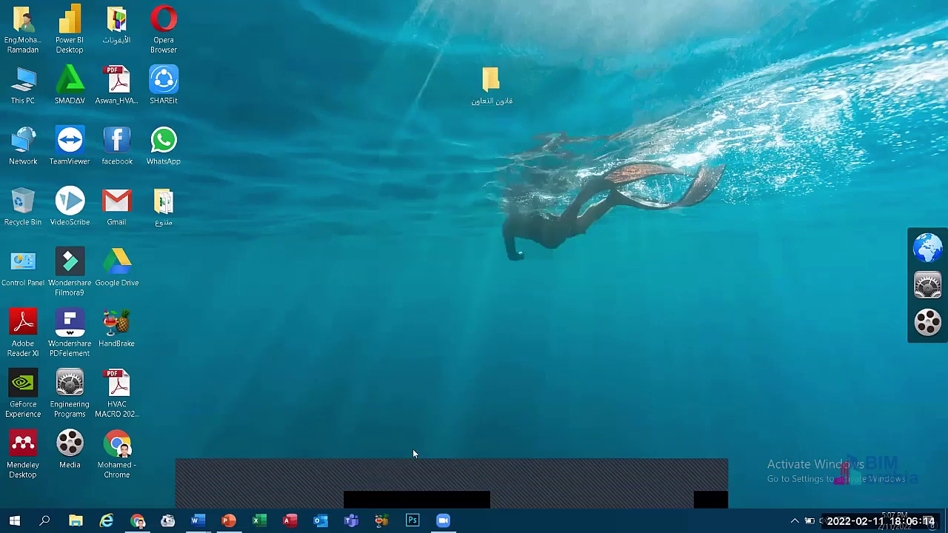
right_click(434, 101)
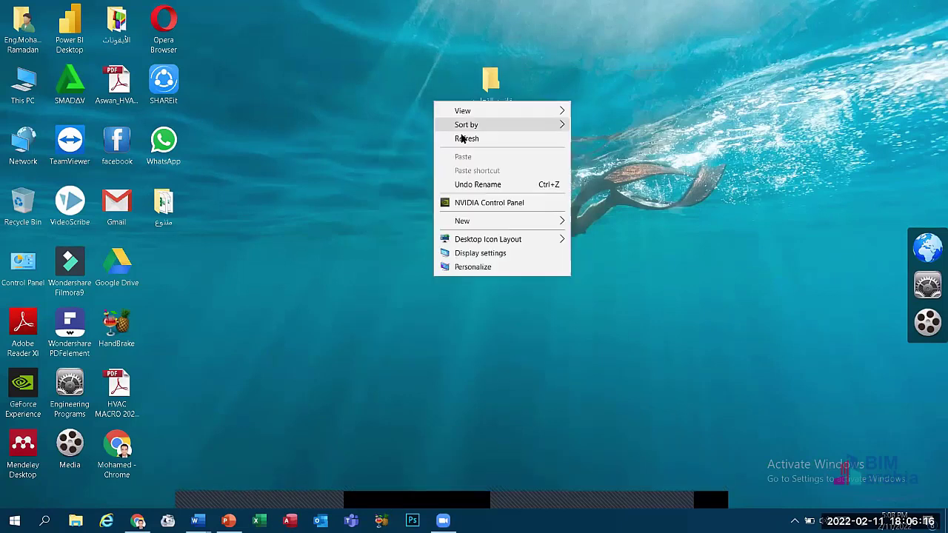
click(459, 135)
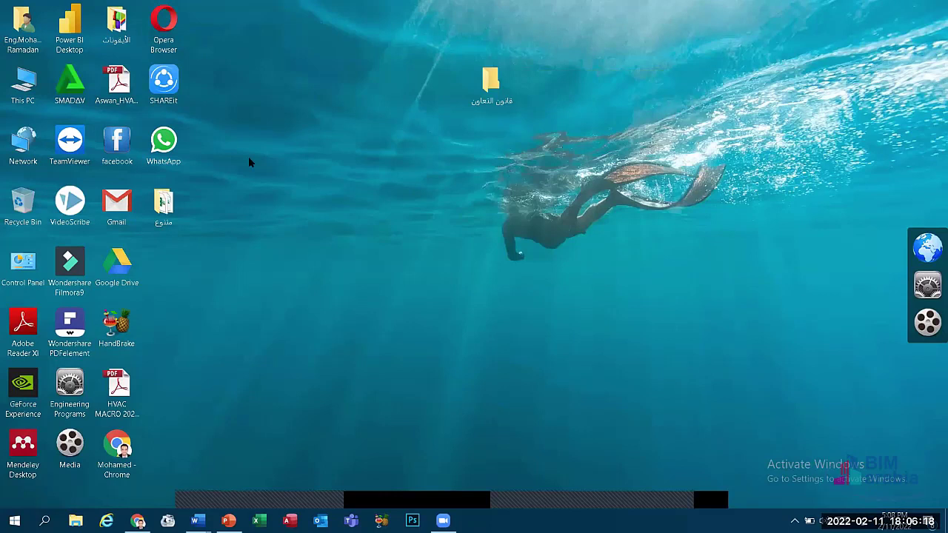
Step: Move the قانون التعاون folder into the desktop icon column directly below the متنوع folder
right_click(482, 93)
click(503, 433)
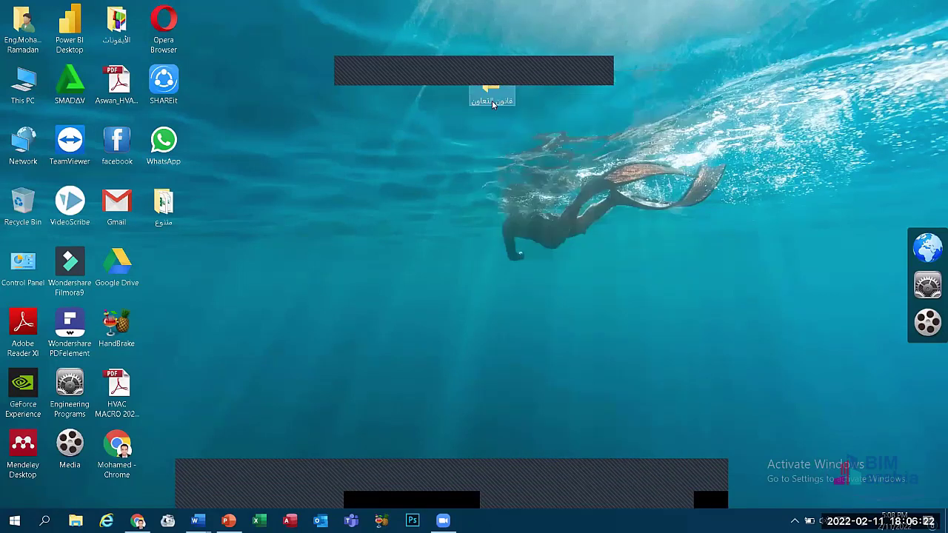
key(ctrl+v)
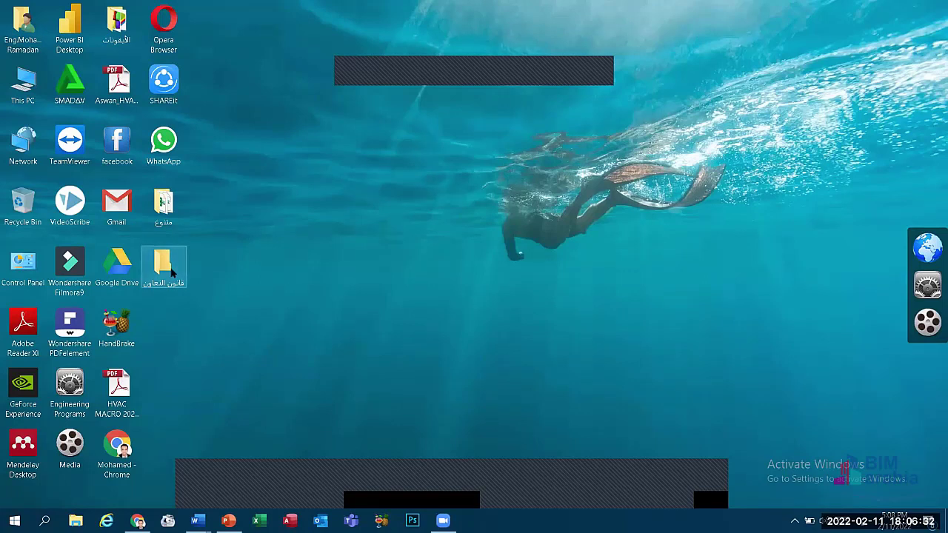
Step: Open the قانون التعاون folder and create a new subfolder in it, keeping the default name New folder
double_click(171, 272)
right_click(303, 197)
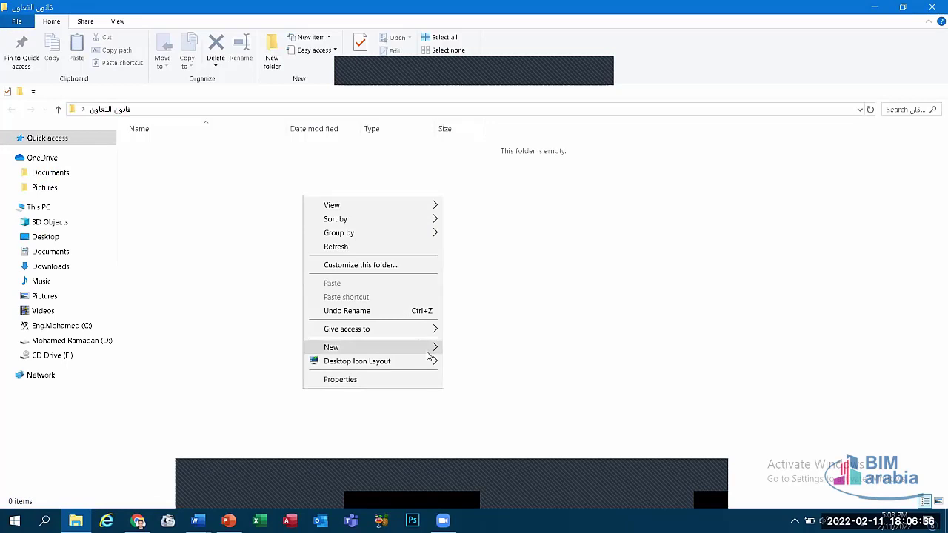
mouse_move(427, 356)
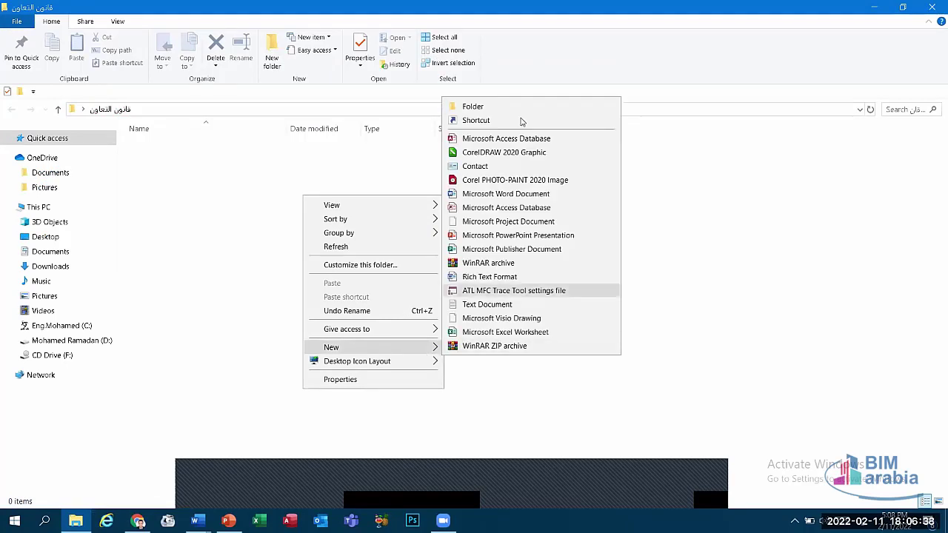
click(477, 110)
click(259, 239)
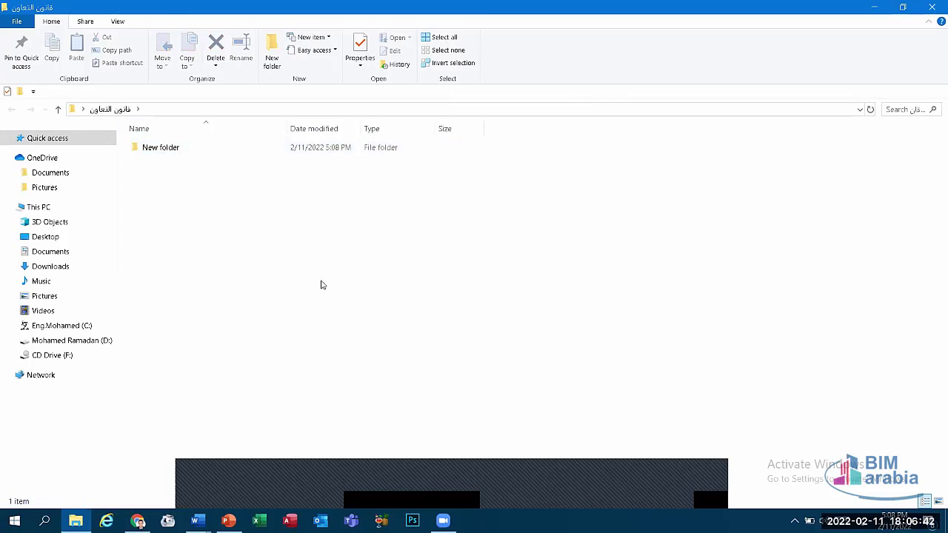
Step: Permanently delete the New folder subfolder and return to the desktop
click(291, 147)
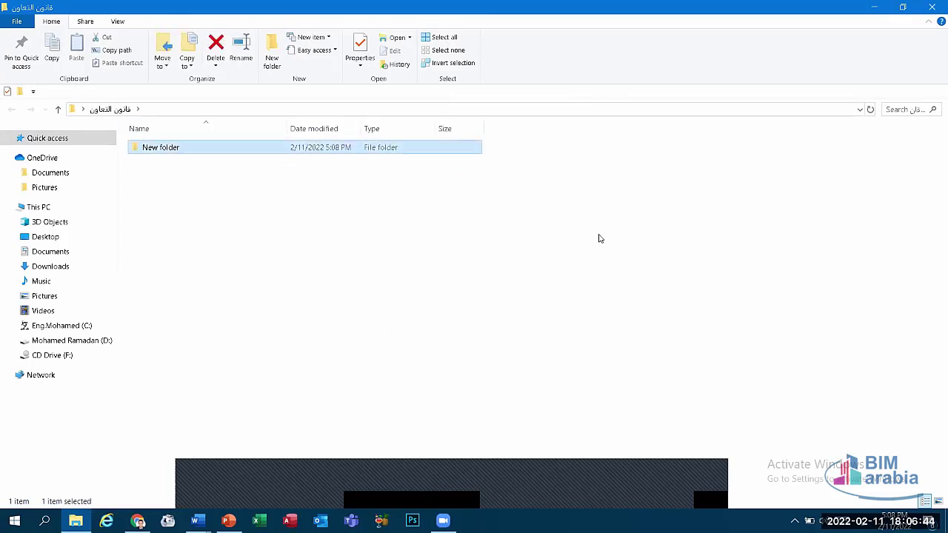
key(shift+Delete)
key(Return)
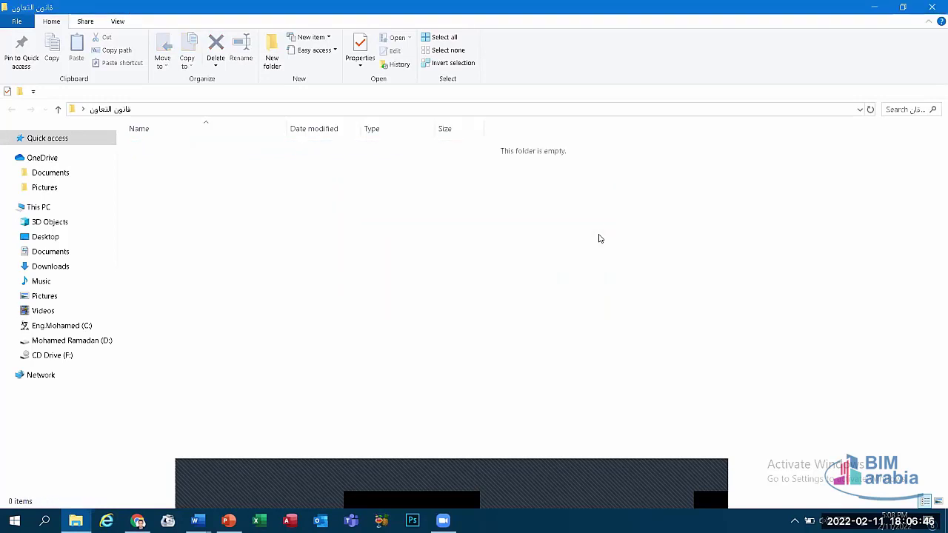
key(super+d)
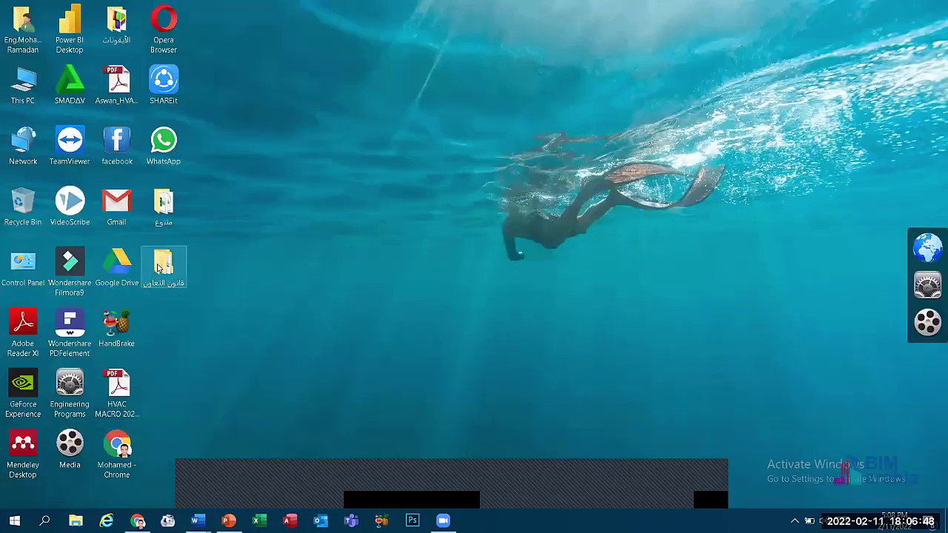
Step: Examine examples of file, program and folder icons on the desktop, then refresh the desktop
mouse_move(158, 268)
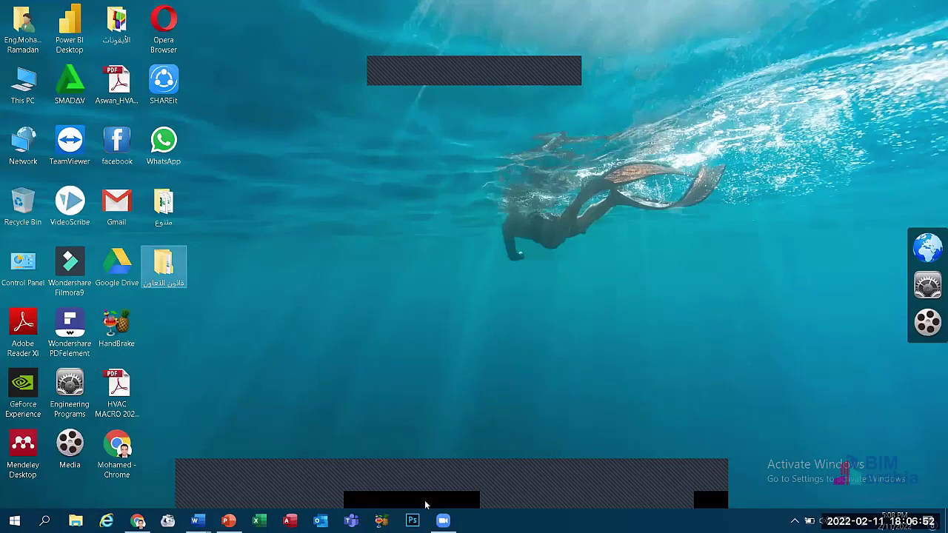
click(650, 229)
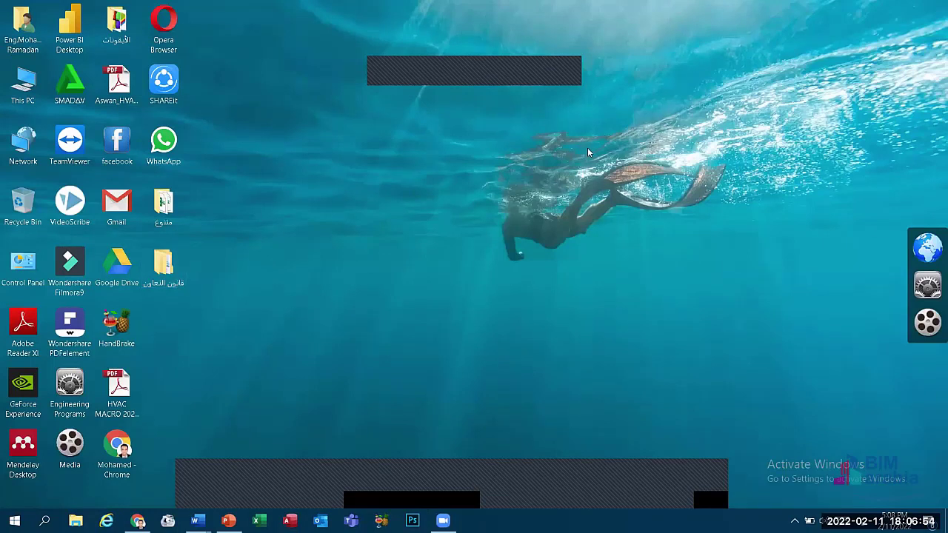
click(124, 83)
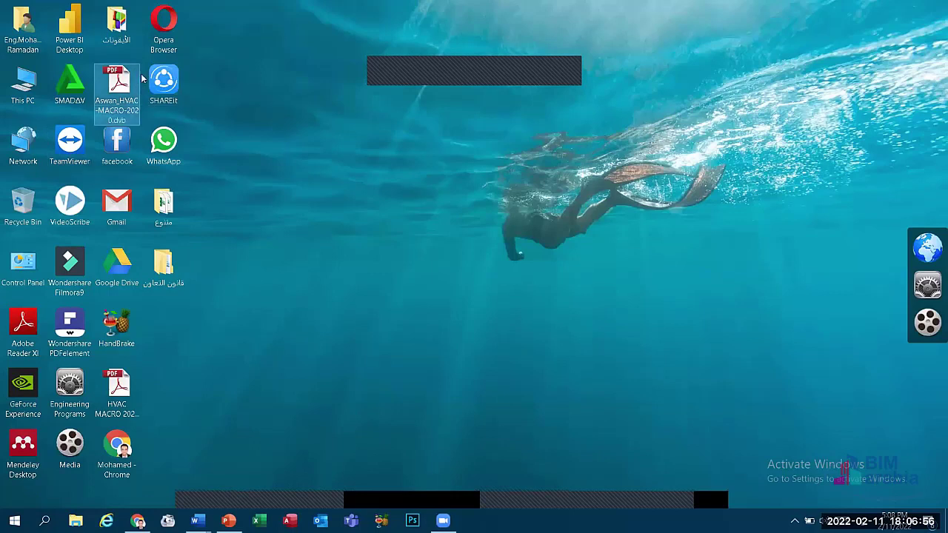
click(75, 145)
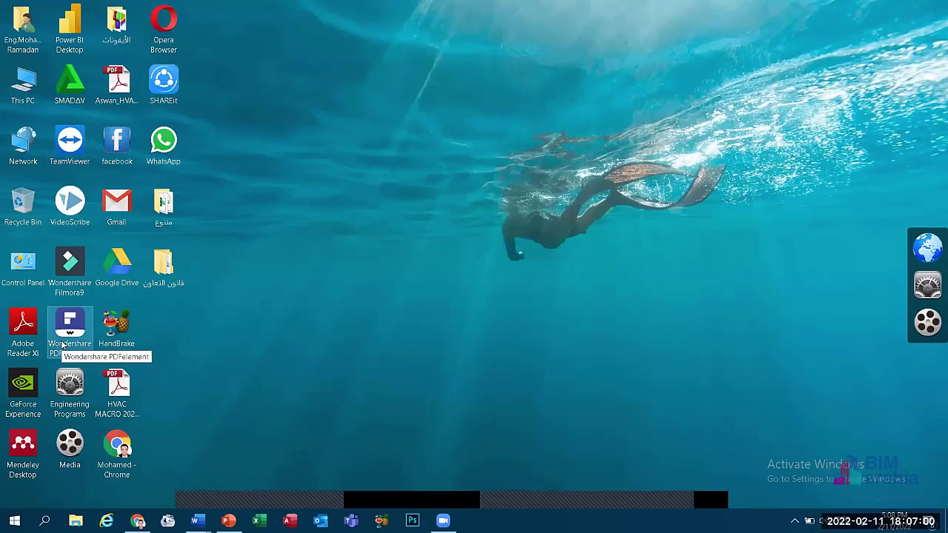
click(23, 329)
click(70, 204)
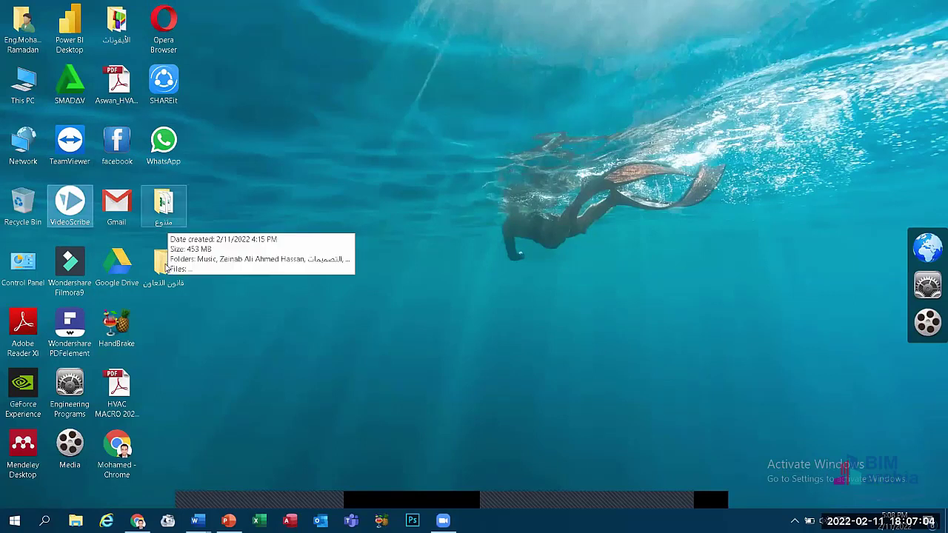
drag(166, 268, 177, 269)
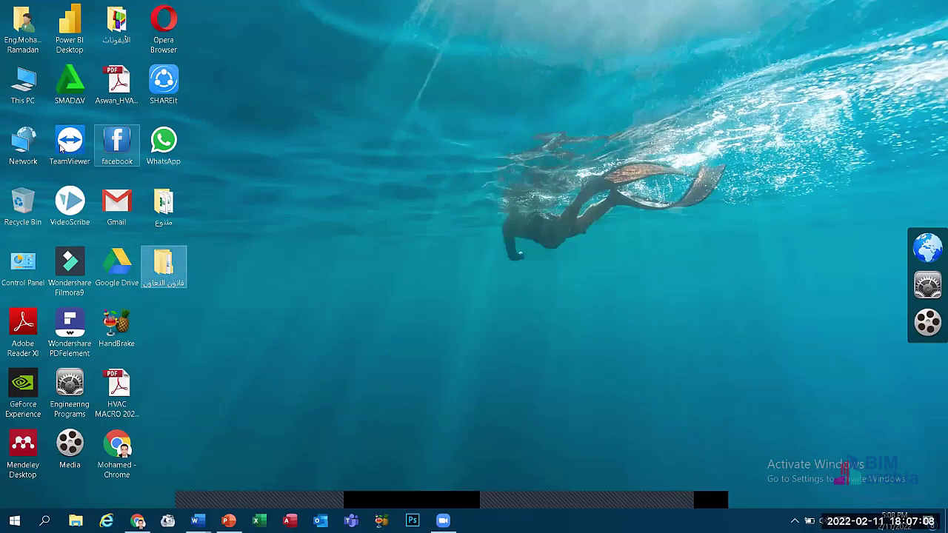
drag(61, 144, 70, 144)
right_click(301, 111)
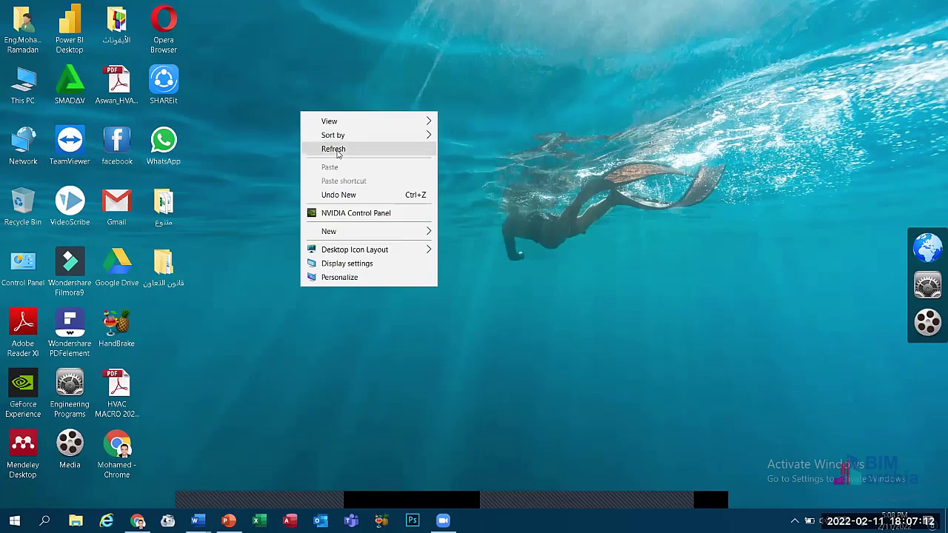
click(335, 150)
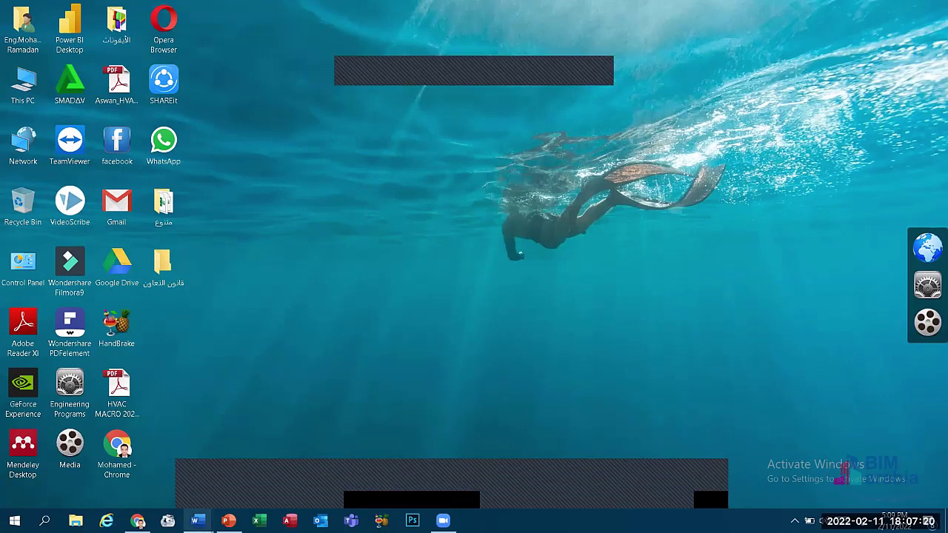
Step: Switch to the blank Word document and examine its command groups, including the design options, finishing with the basic formatting commands
click(197, 520)
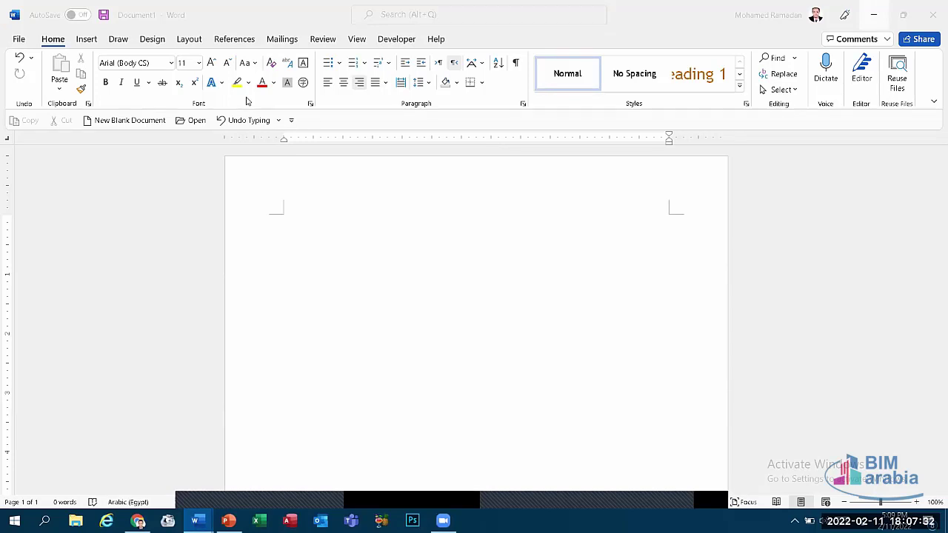
click(178, 20)
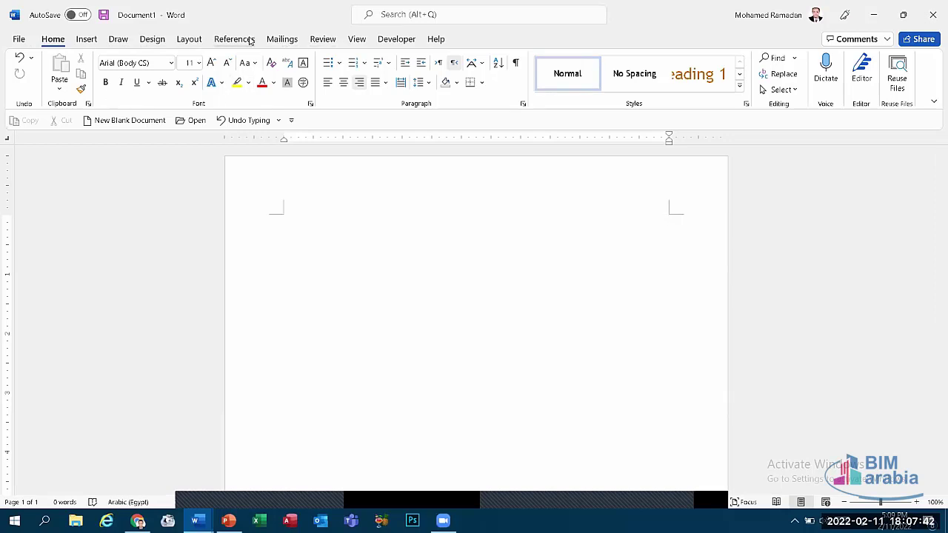
click(189, 40)
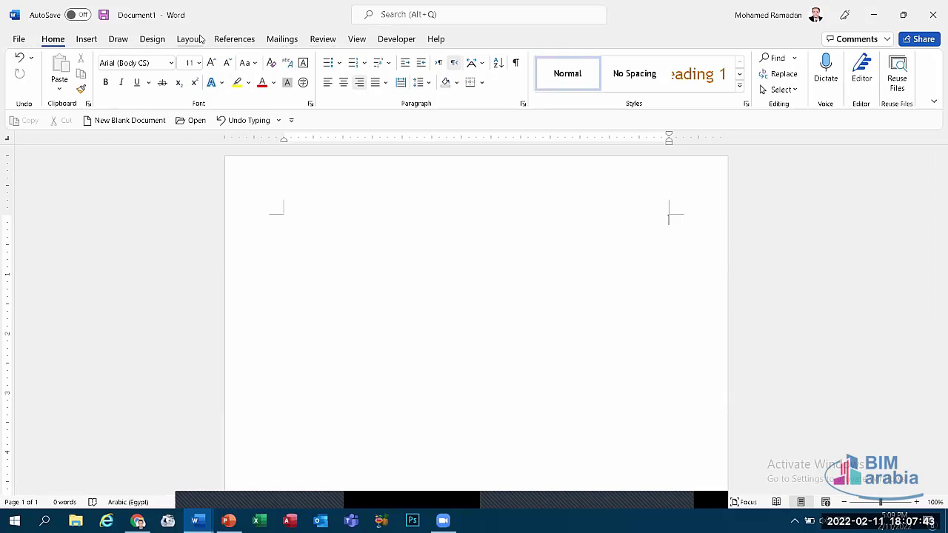
click(237, 41)
click(144, 41)
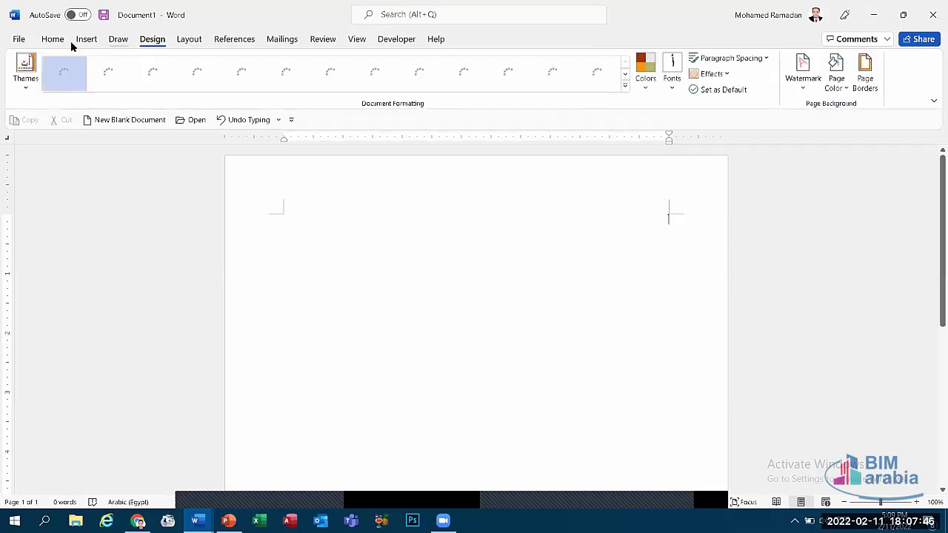
scroll(68, 45, up, 1)
click(63, 44)
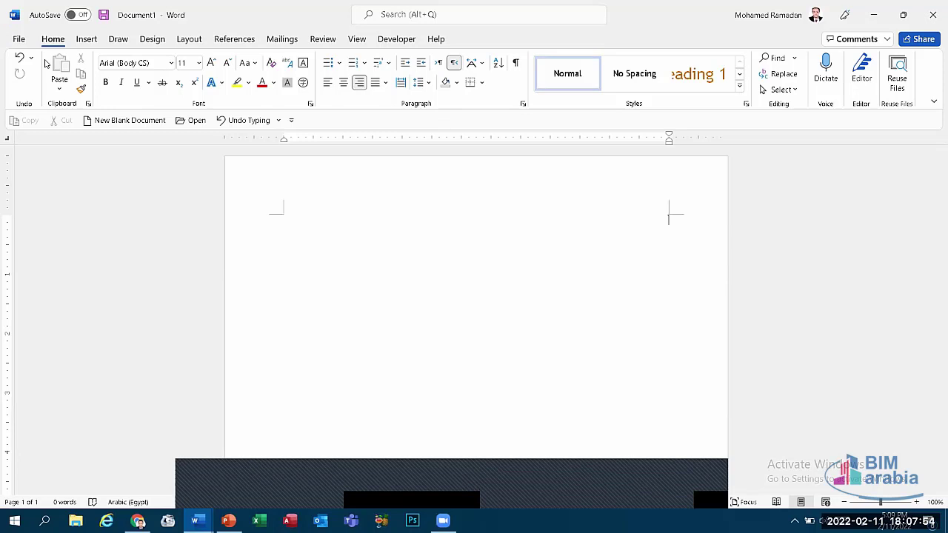
key(alt+shift)
click(287, 481)
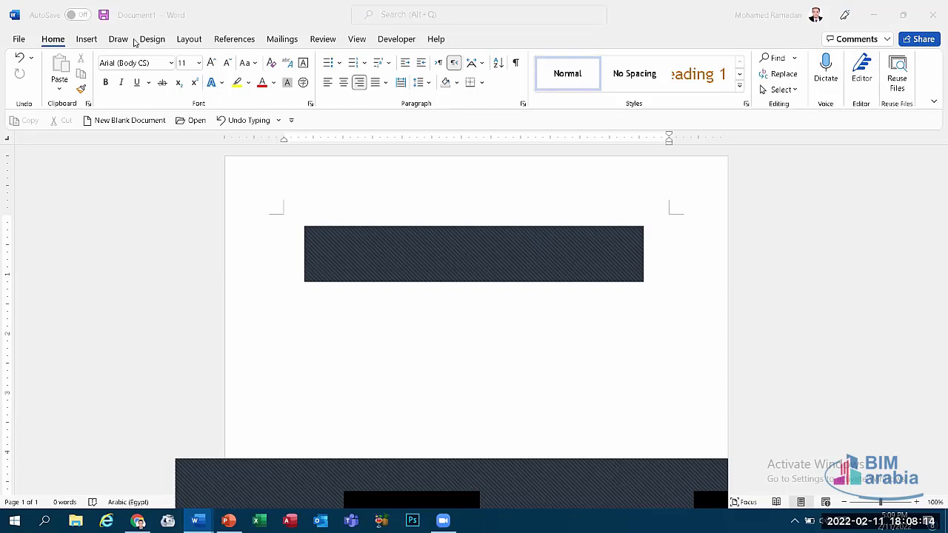
click(154, 40)
click(53, 40)
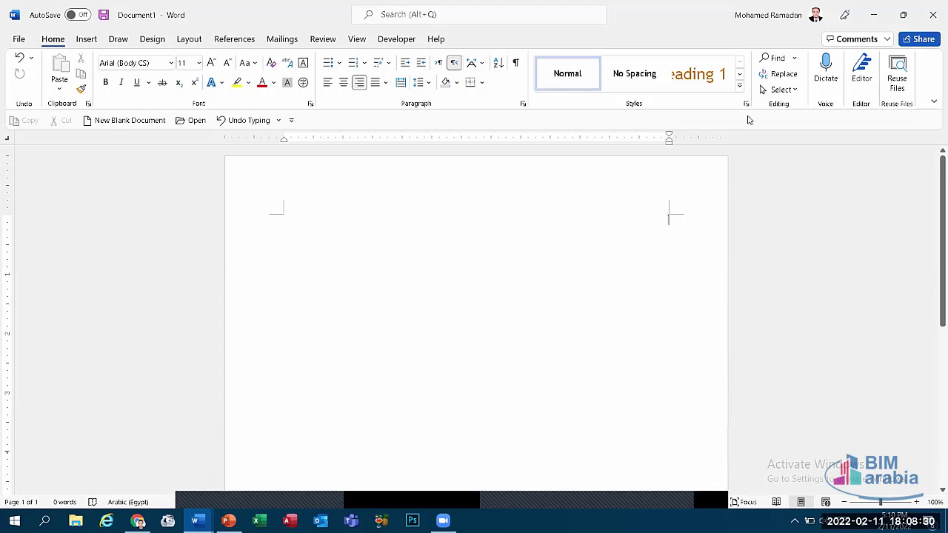
Step: Close the blank Word document and refresh the desktop
key(ctrl+w)
click(527, 328)
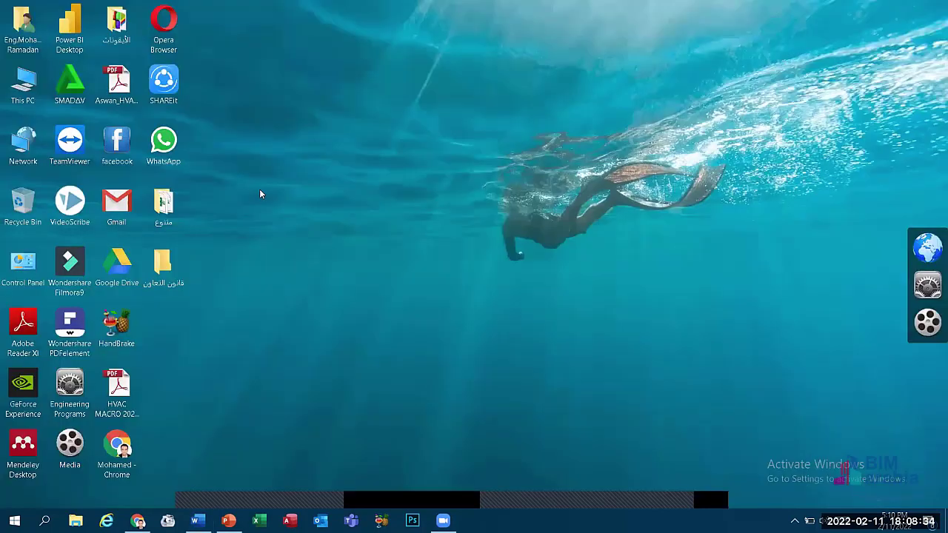
right_click(293, 144)
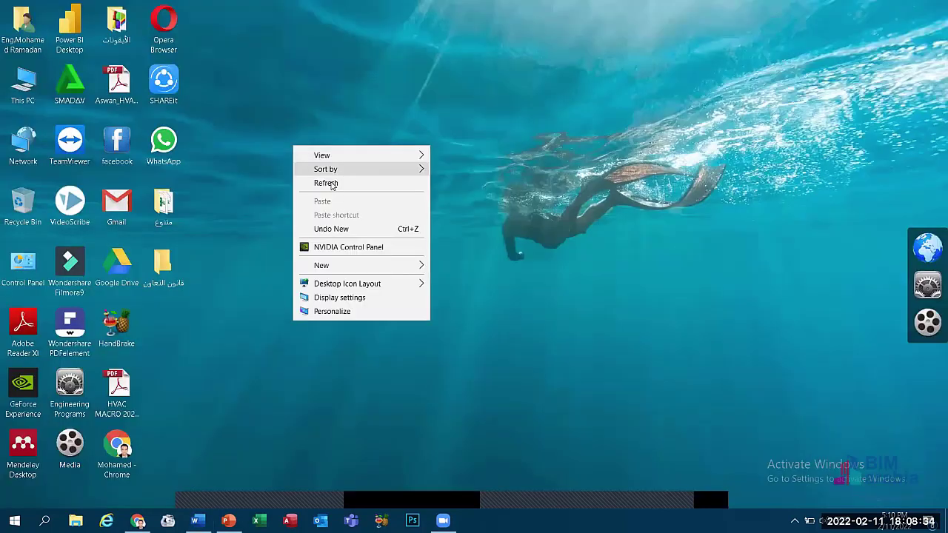
click(333, 183)
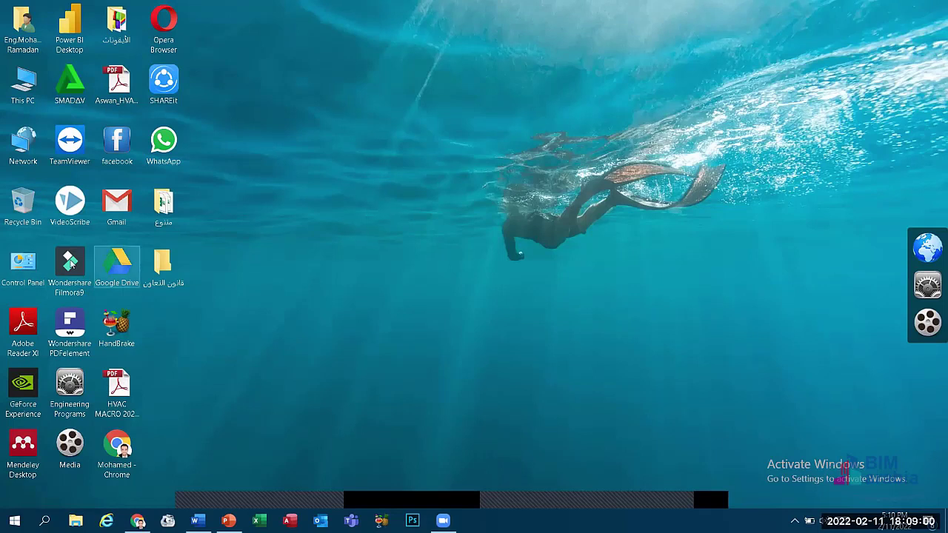
Step: Examine the installed programs list in Control Panel, select Adobe Photoshop CC 2019 to show its uninstall option, and close the window
double_click(23, 264)
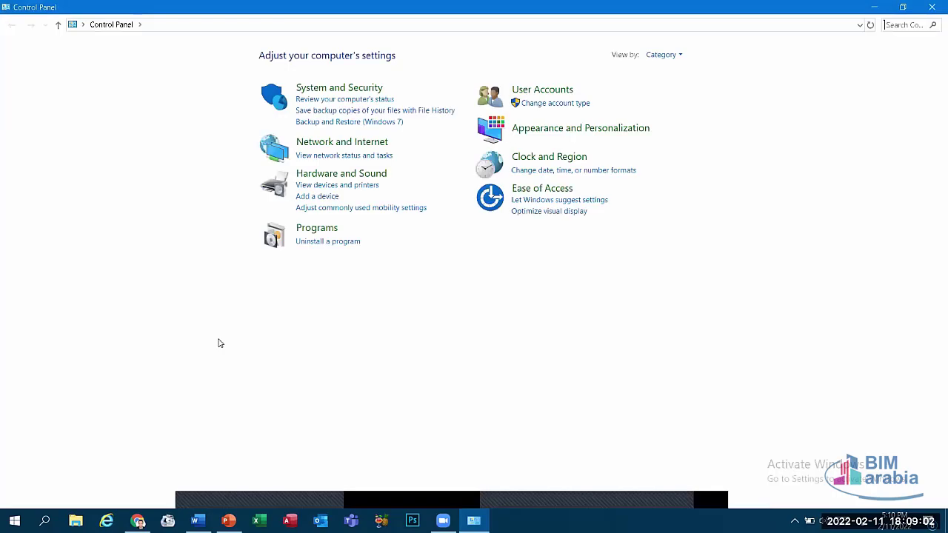
click(328, 230)
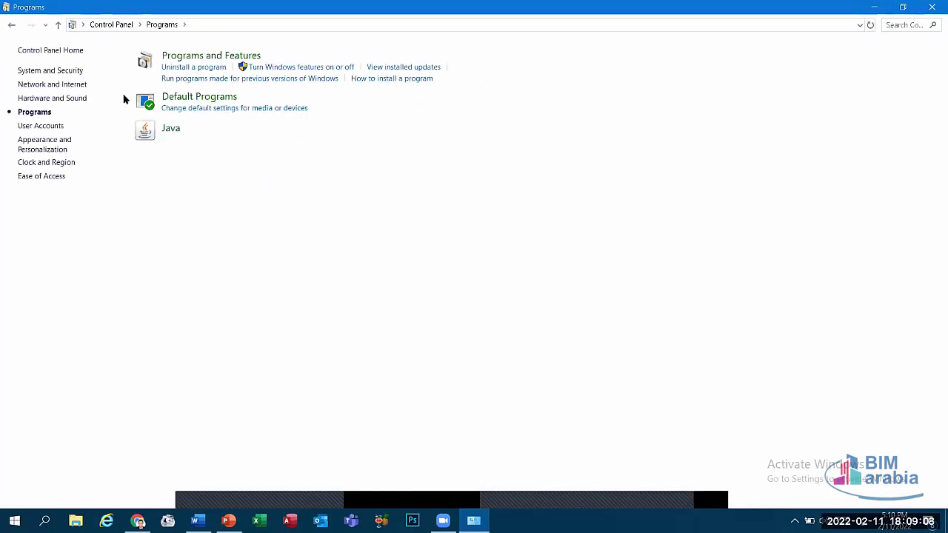
click(188, 59)
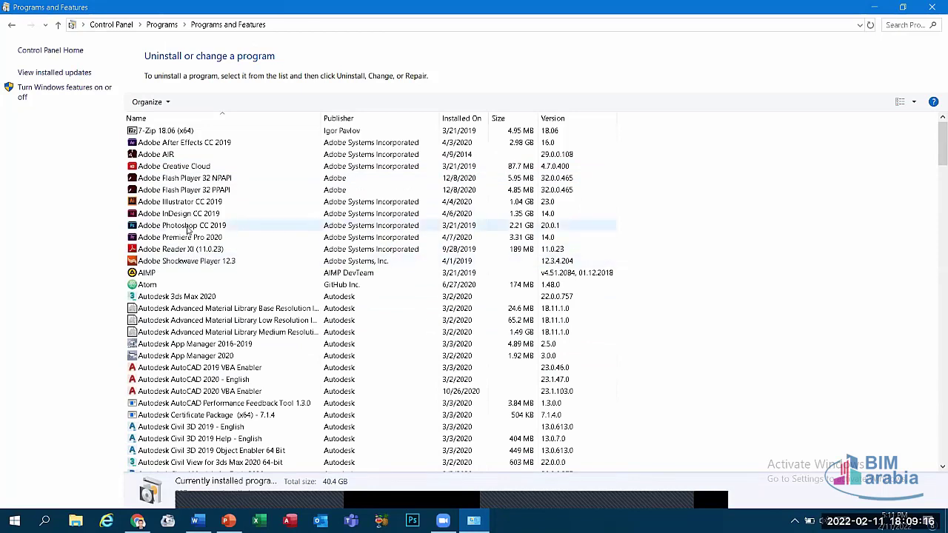
click(189, 229)
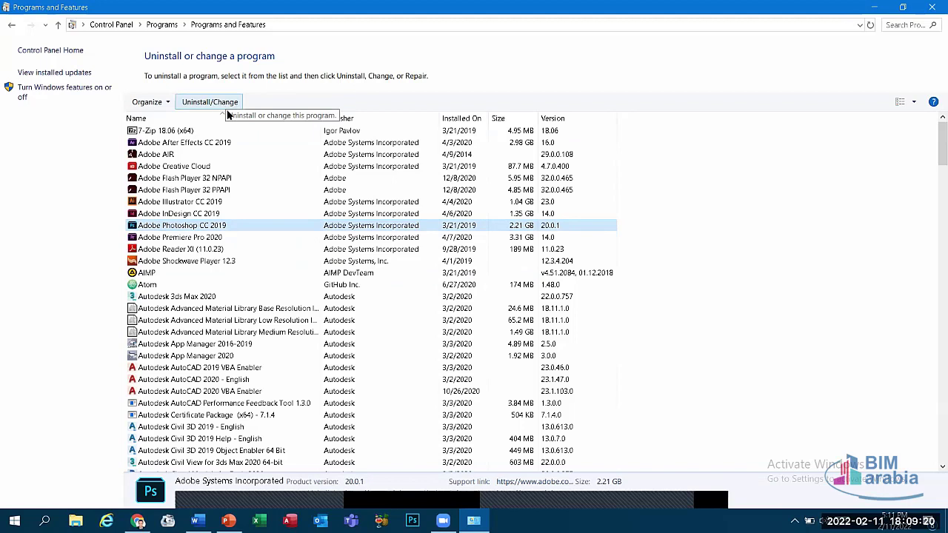
click(932, 7)
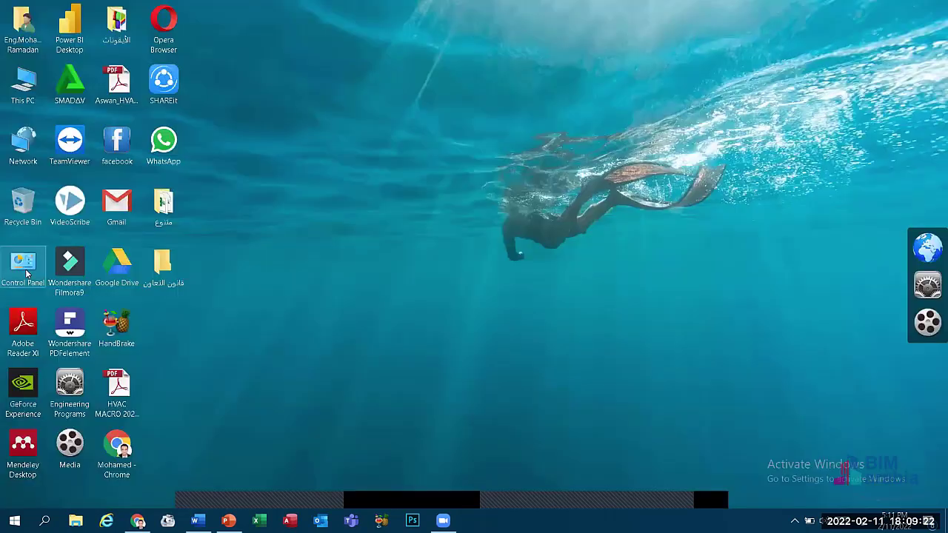
Step: Open the installed programs list in Control Panel, select Adobe Photoshop CC 2019 to show its uninstall option, then close the window and refresh the desktop
double_click(23, 267)
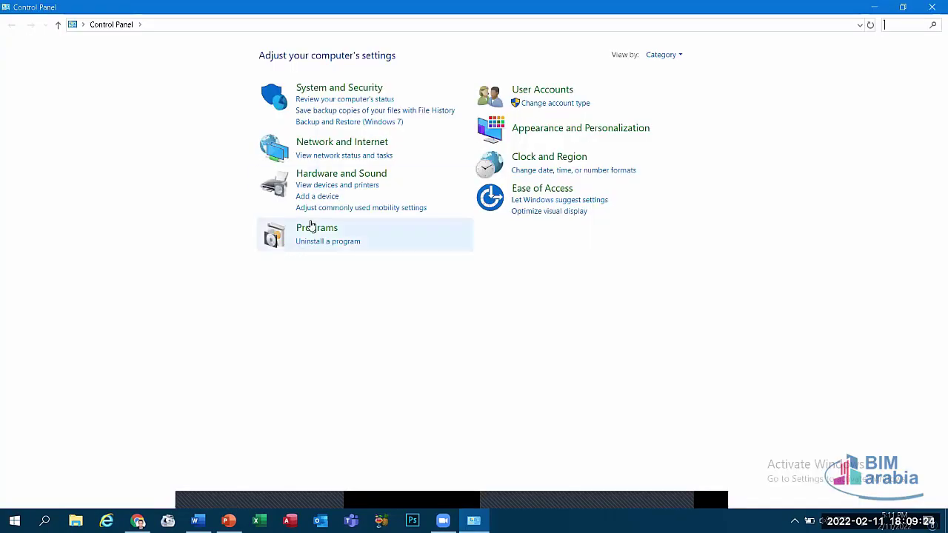
click(317, 229)
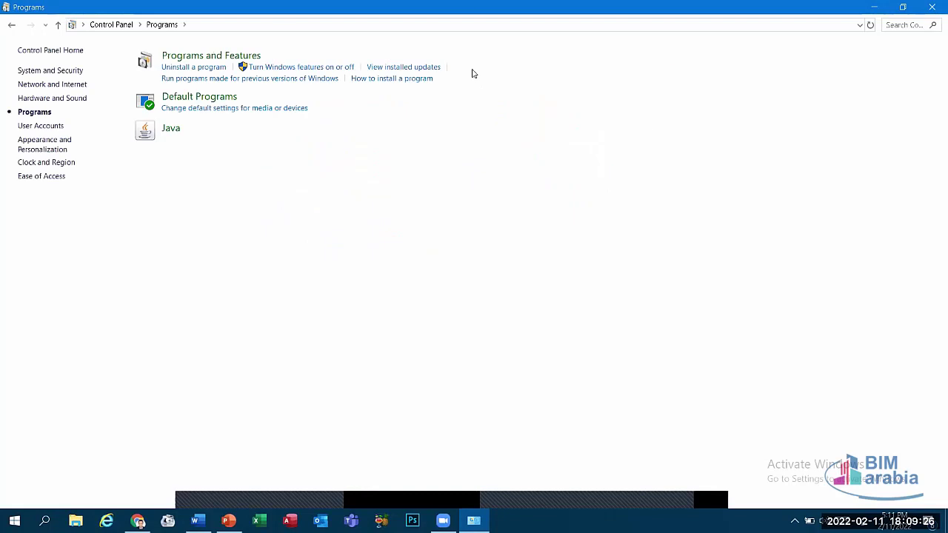
click(225, 59)
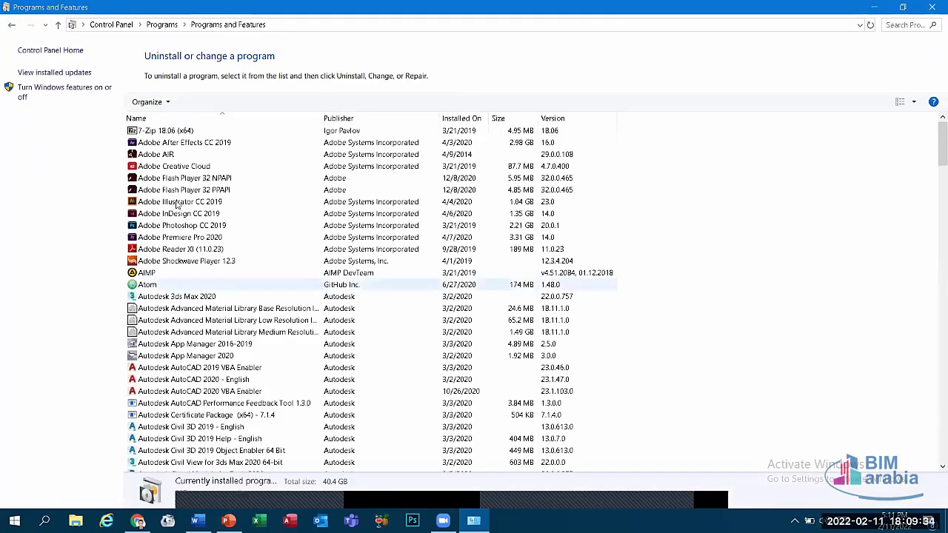
click(223, 225)
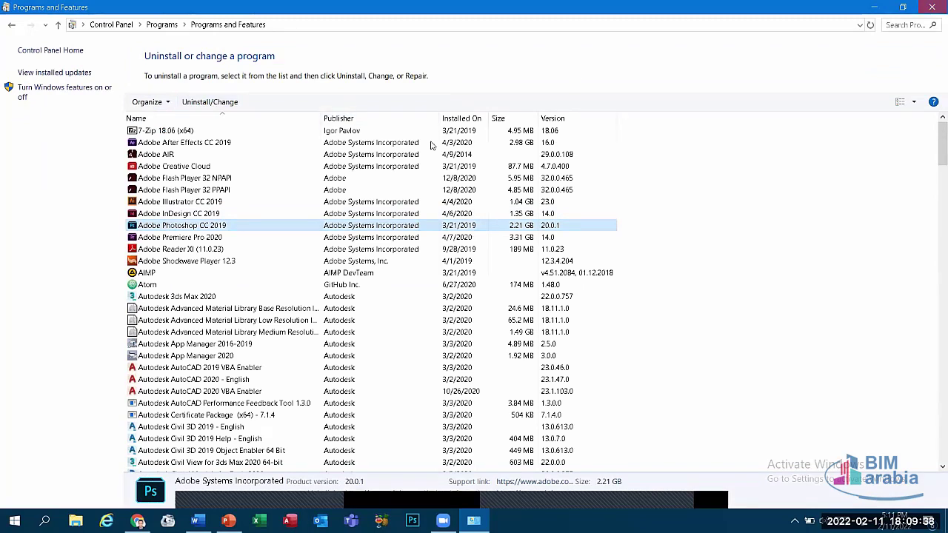
click(931, 7)
right_click(290, 119)
click(333, 148)
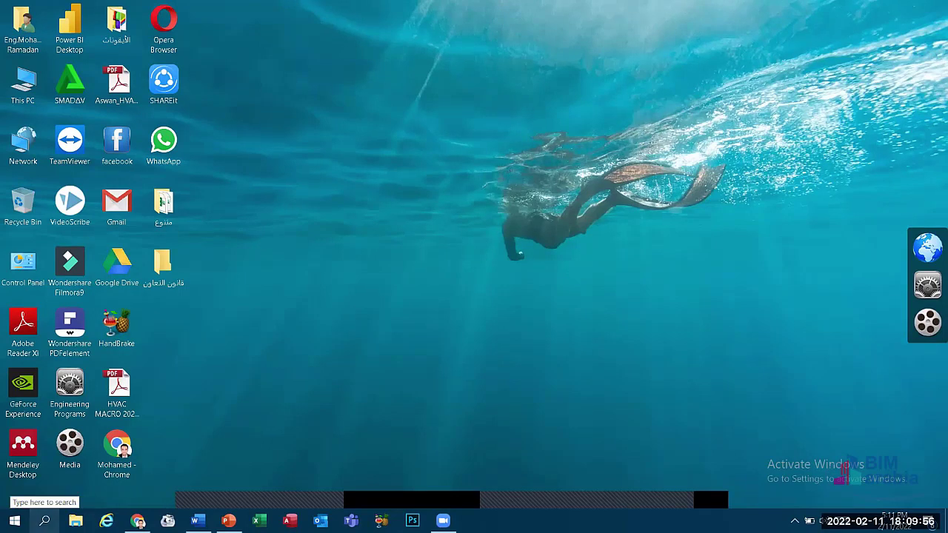
Step: Switch the keyboard language to English, search Windows for "cal", open the Calculator app and close it again
click(45, 521)
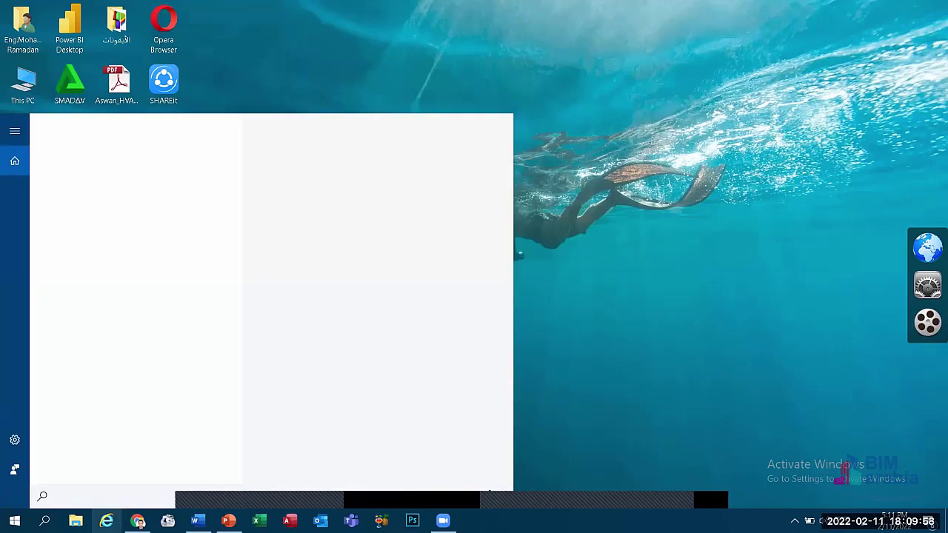
key(BackSpace)
key(BackSpace)
key(BackSpace)
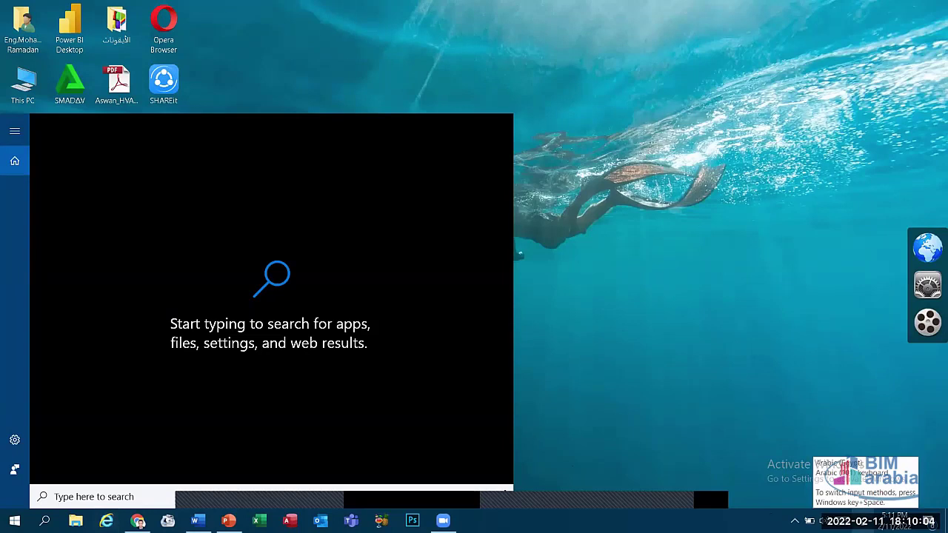
click(837, 521)
click(809, 407)
text(cal)
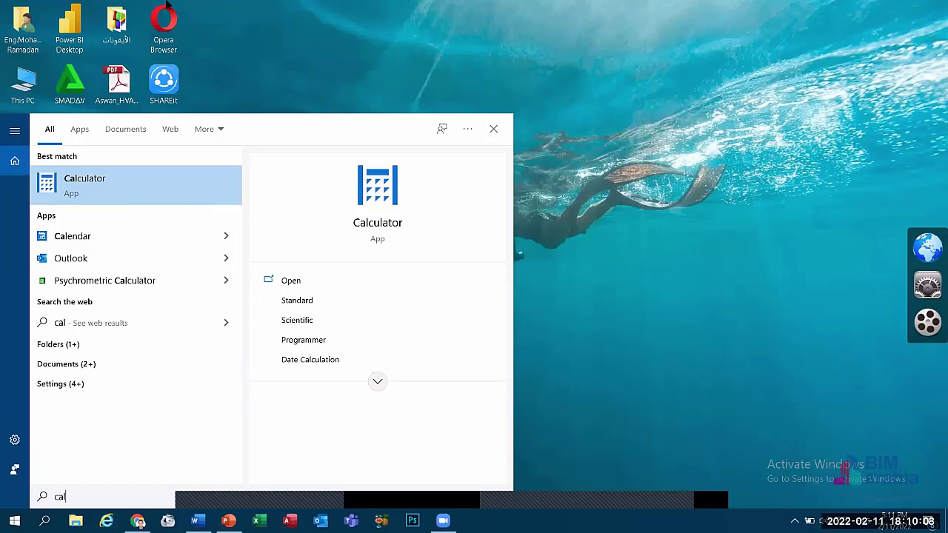
click(126, 181)
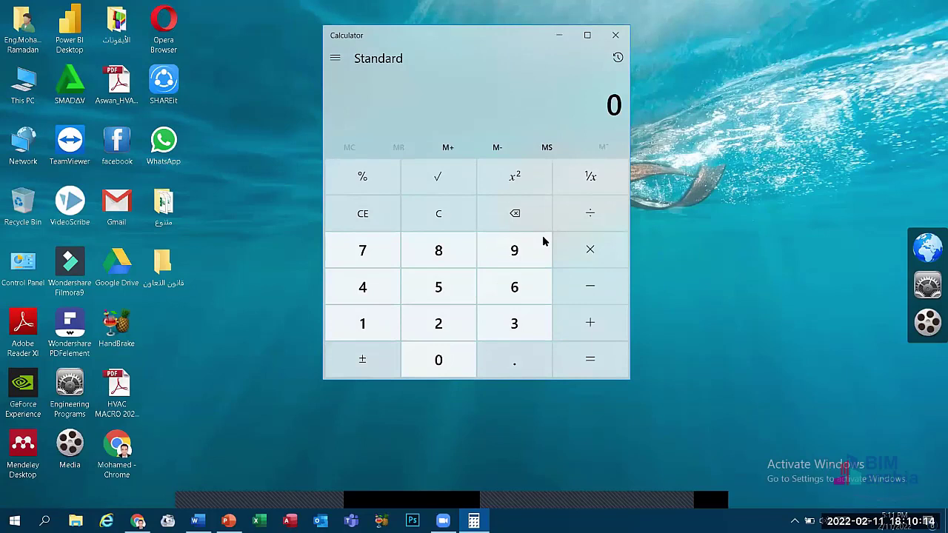
click(613, 37)
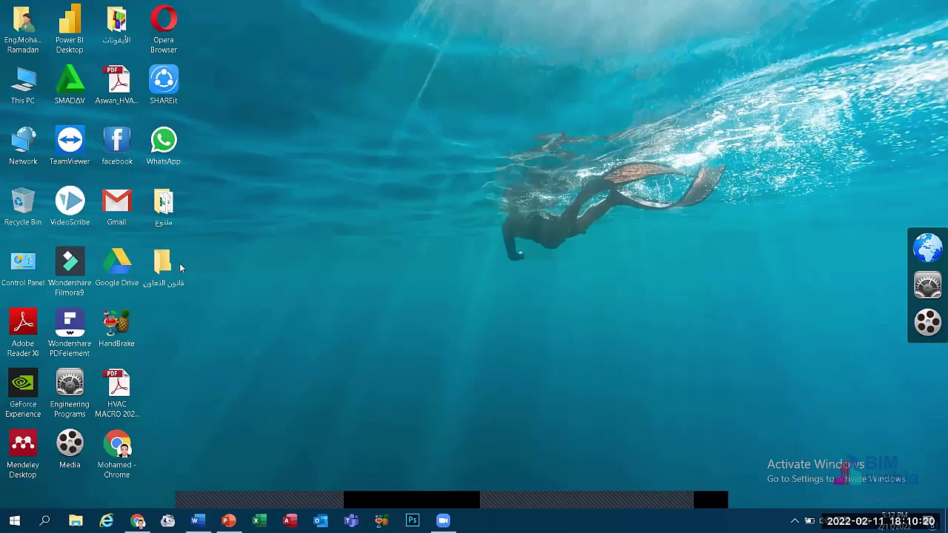
Step: Open Devices and Printers under Hardware and Sound and examine the available commands for the Microsoft XPS Document Writer printer
double_click(12, 265)
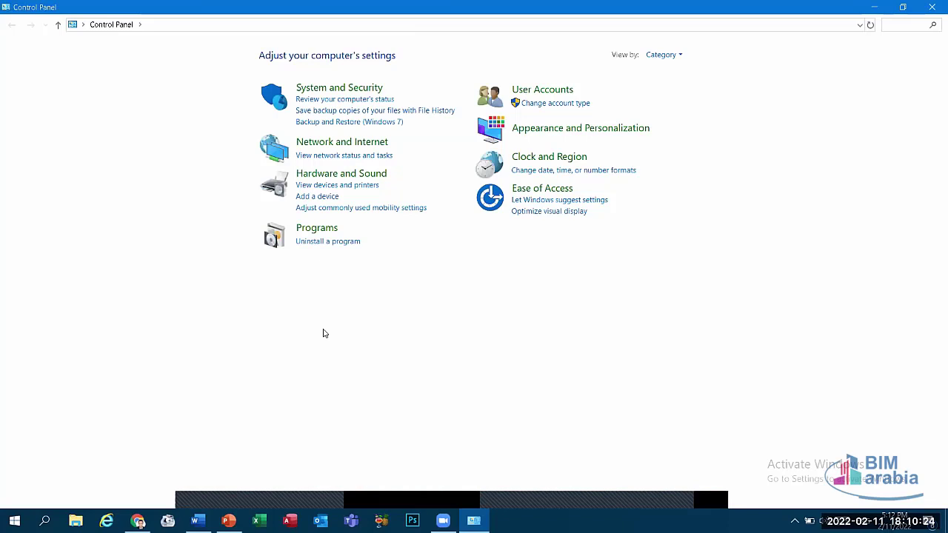
click(340, 177)
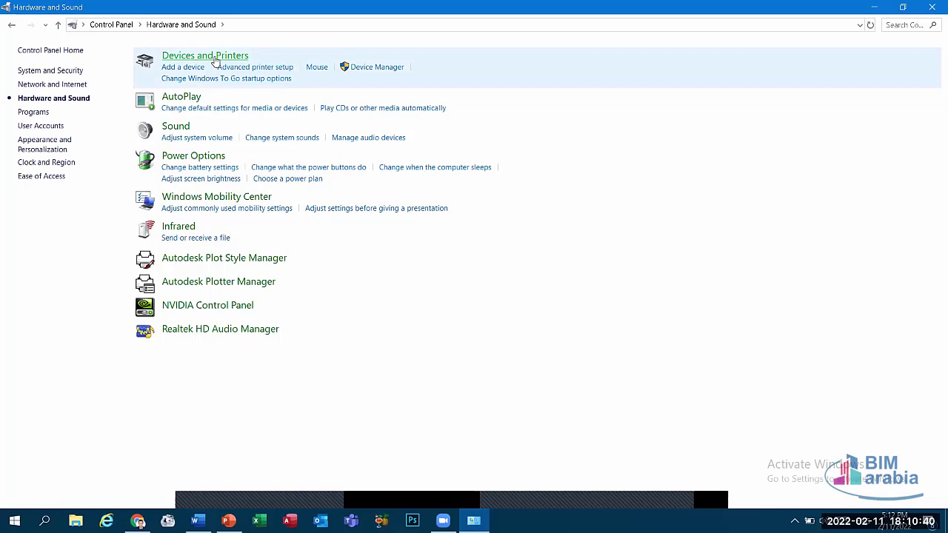
click(214, 59)
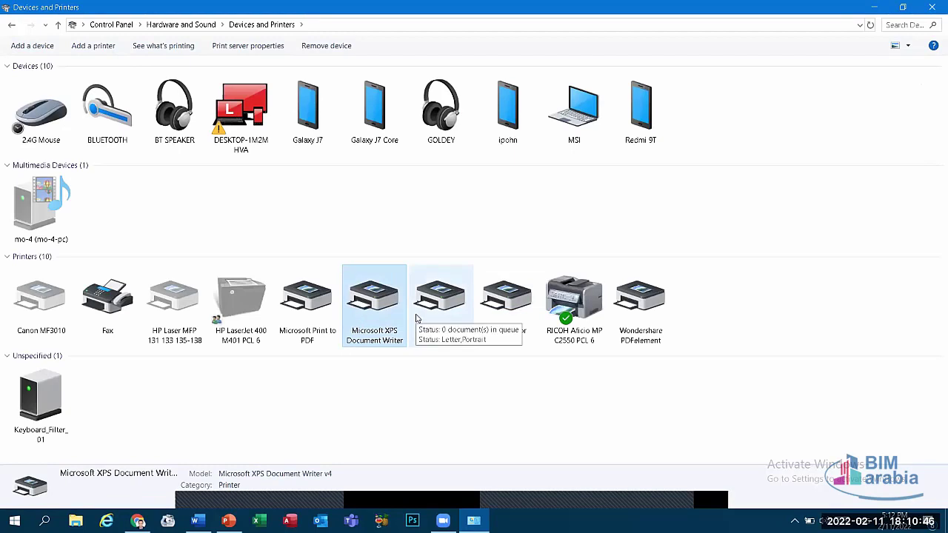
right_click(385, 294)
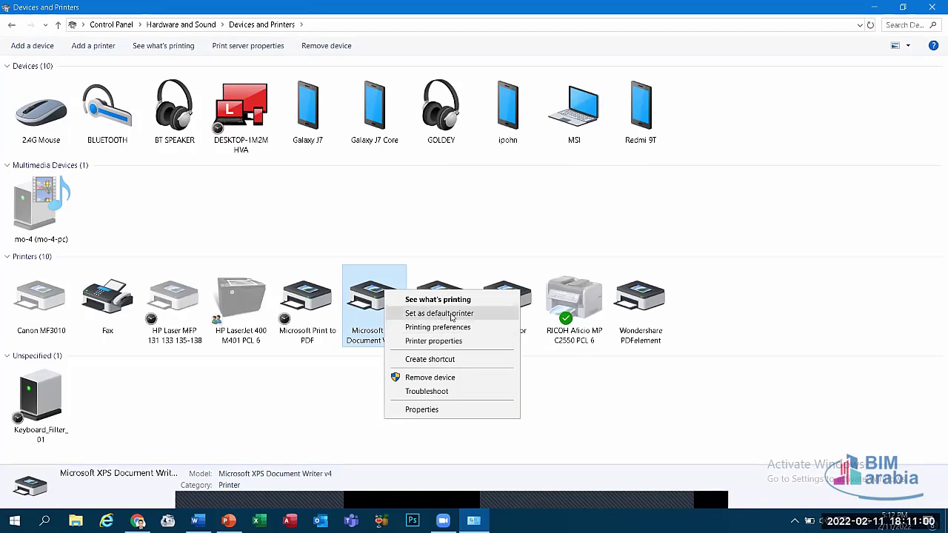
click(308, 410)
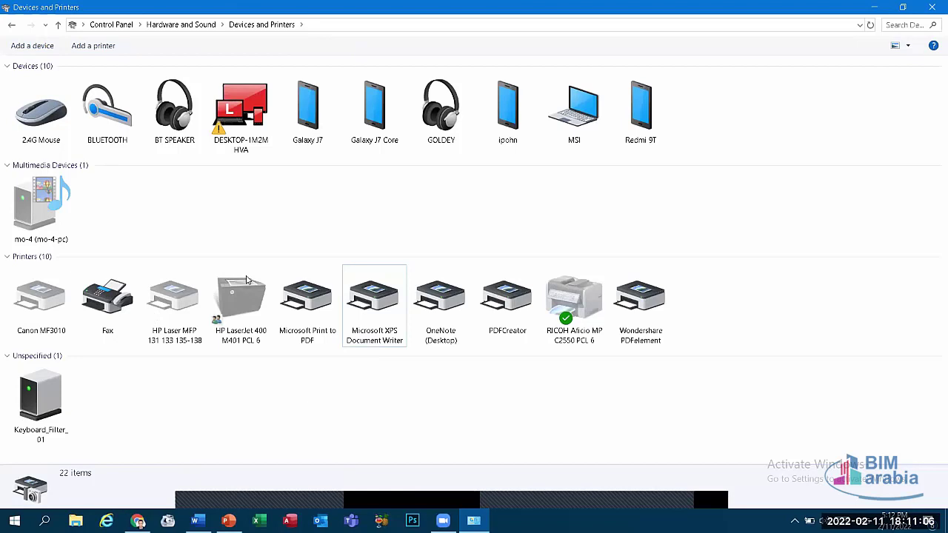
Step: Open the print queue of the RICOH Aficio MP C2550 PCL 6, try to cancel its queued document, and close the queue
right_click(580, 297)
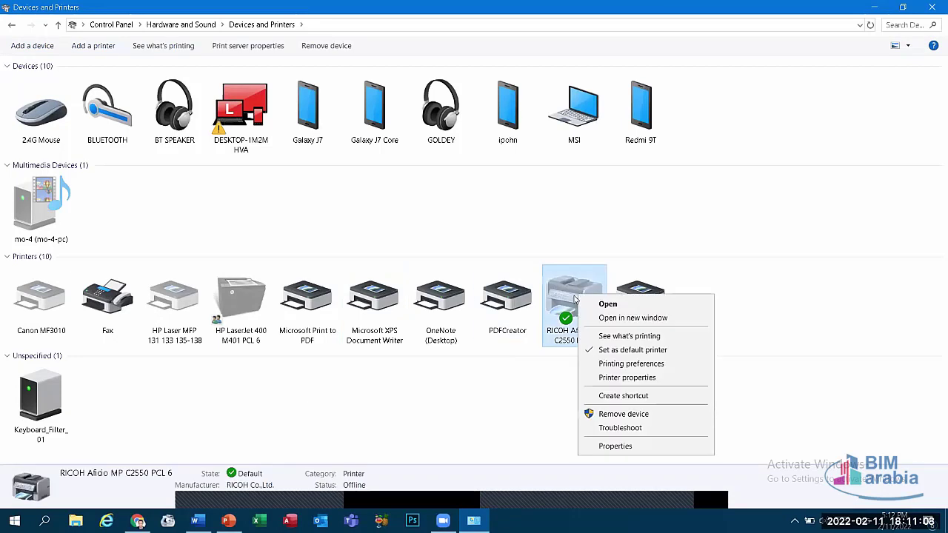
click(644, 337)
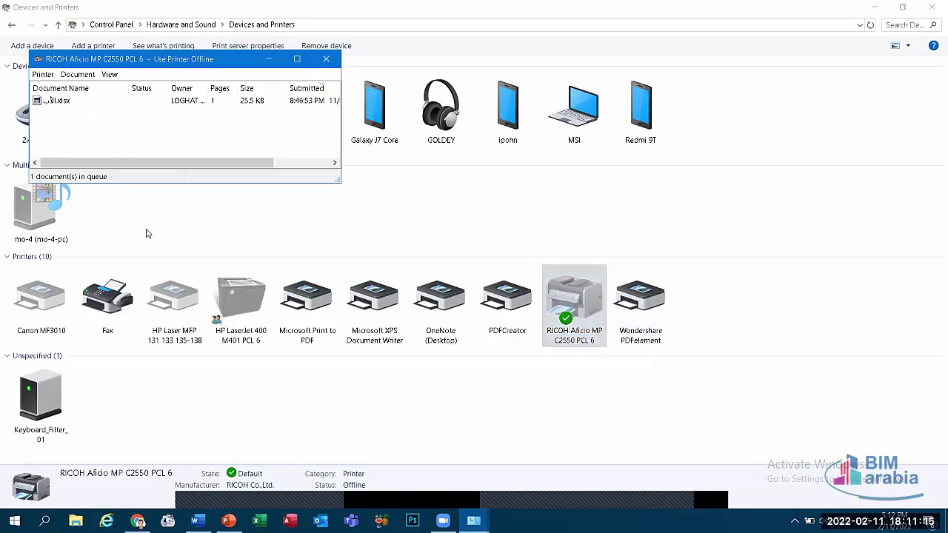
click(68, 102)
click(297, 59)
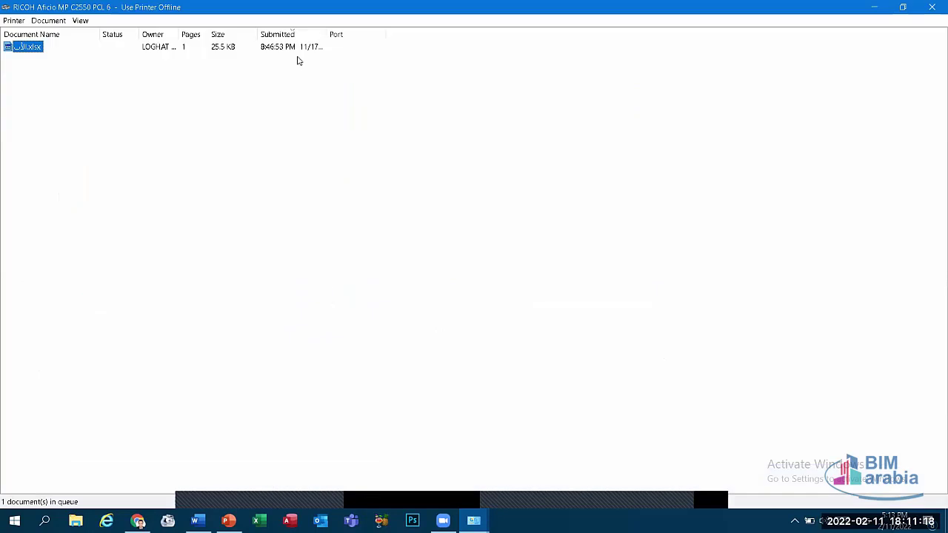
right_click(31, 47)
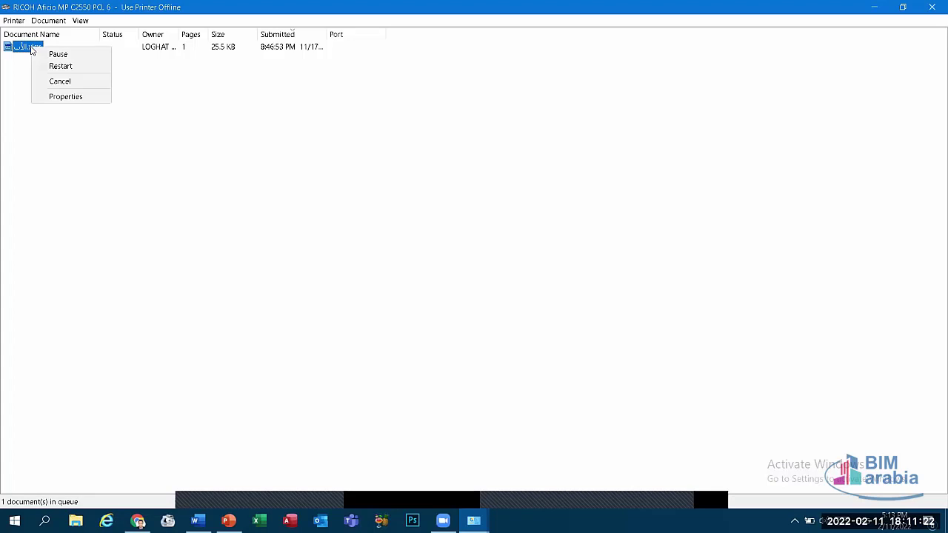
click(77, 84)
click(496, 274)
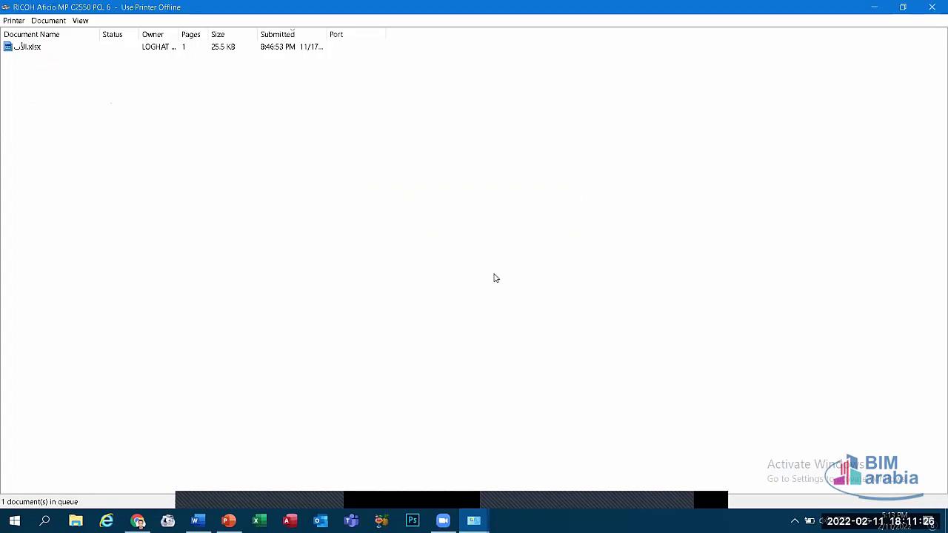
click(931, 7)
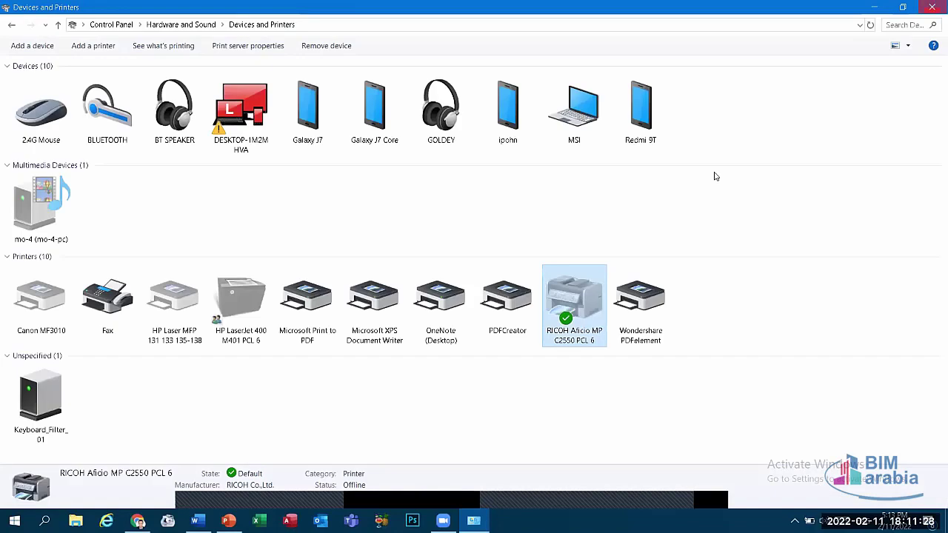
Step: Return from Devices and Printers to the Control Panel home page and close the window
key(alt+Left)
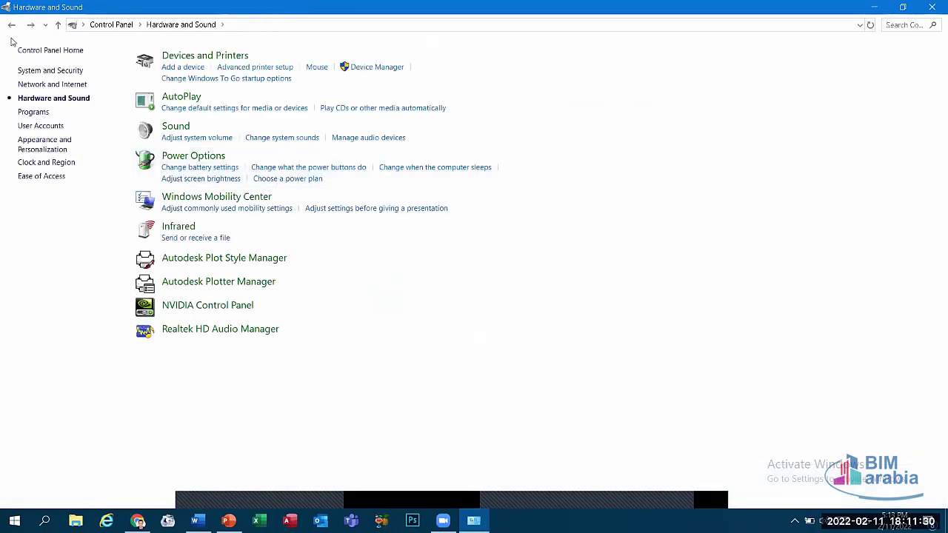
click(11, 26)
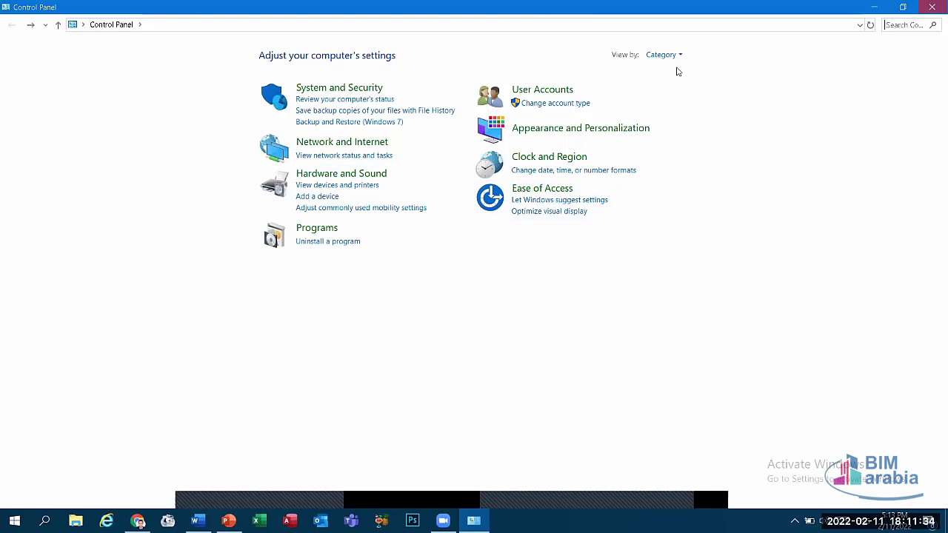
key(alt+F4)
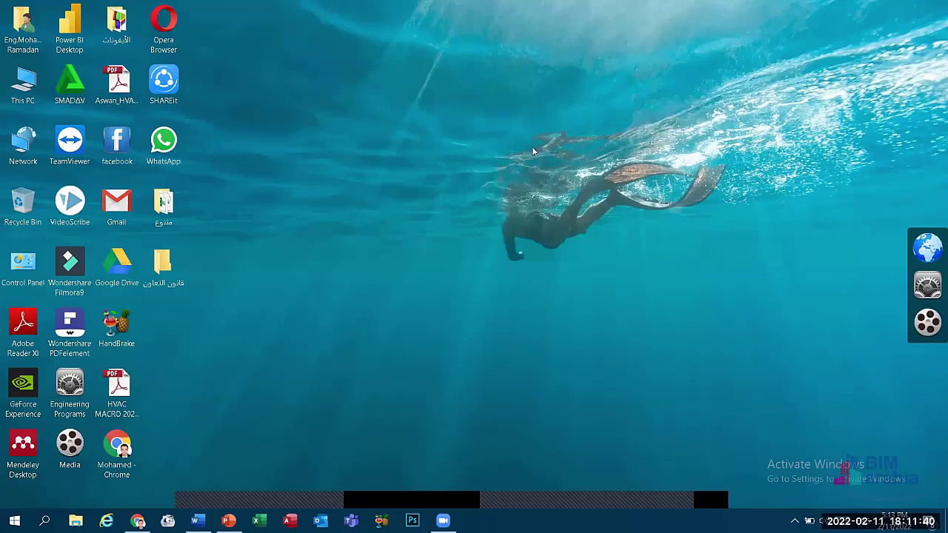
Step: Open the desktop's personalization settings, examine the Background options, then close Settings and refresh the desktop
right_click(491, 117)
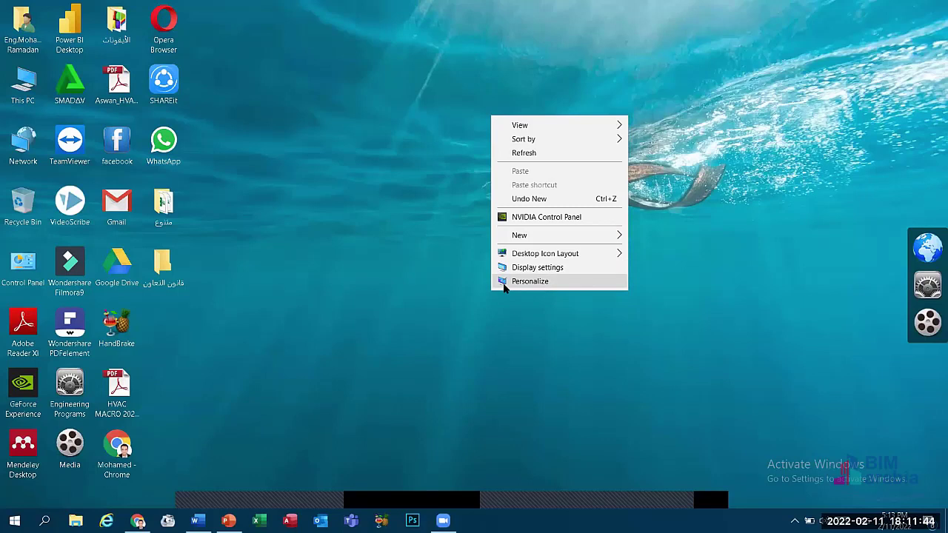
click(452, 85)
right_click(452, 85)
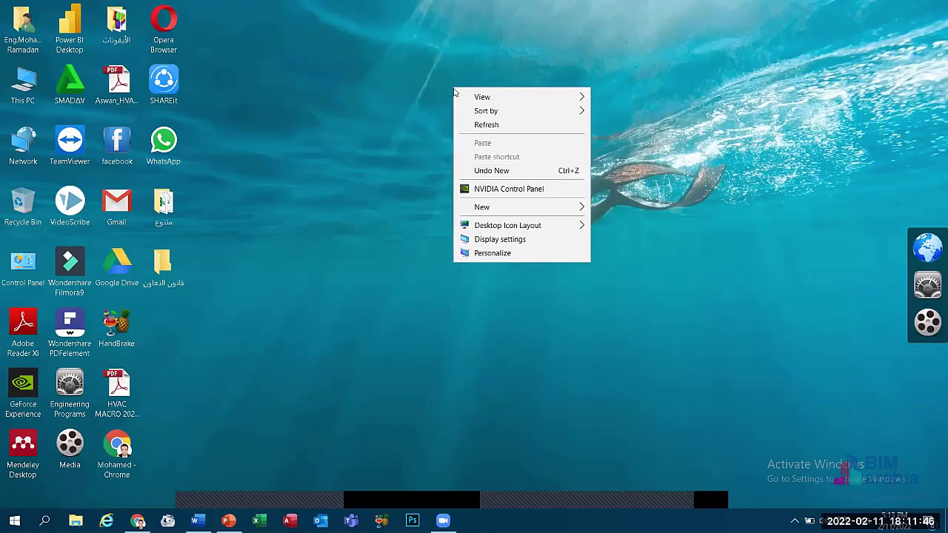
click(522, 256)
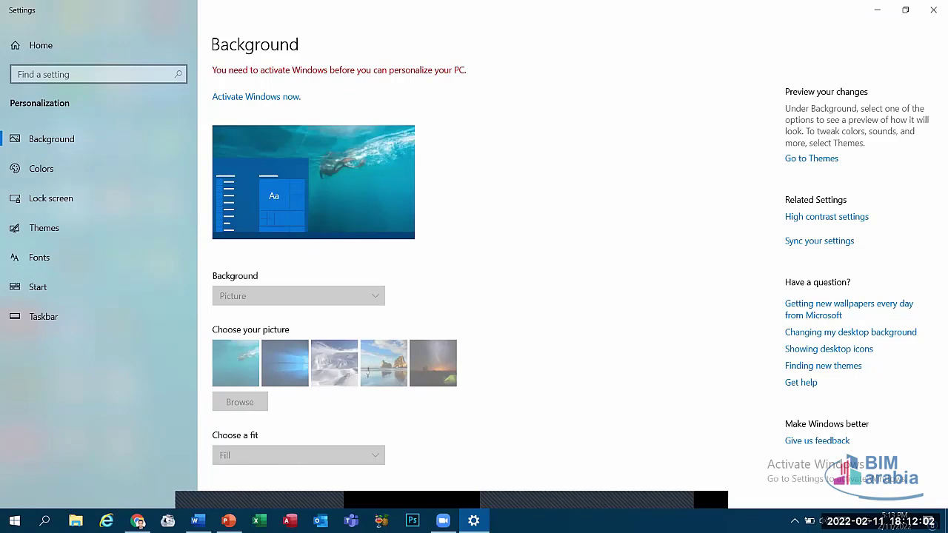
click(933, 6)
right_click(304, 82)
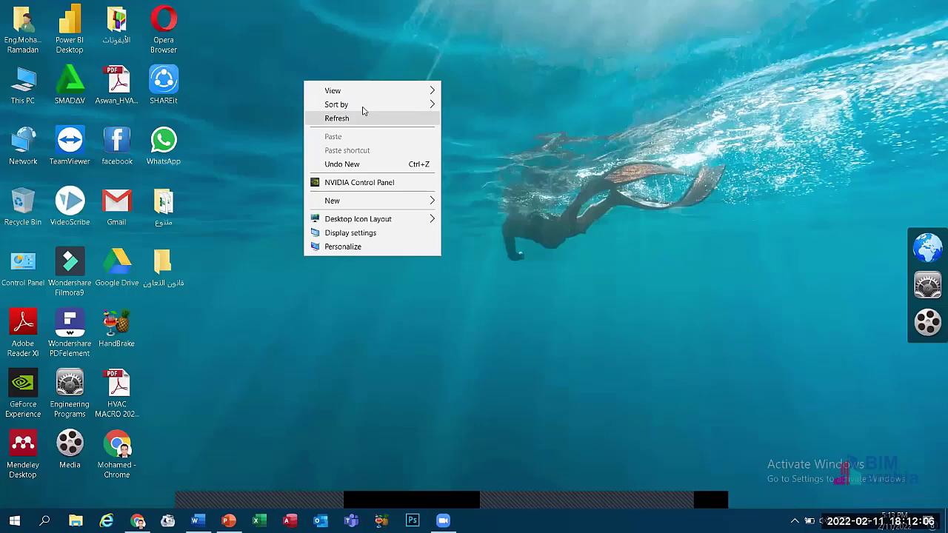
click(359, 117)
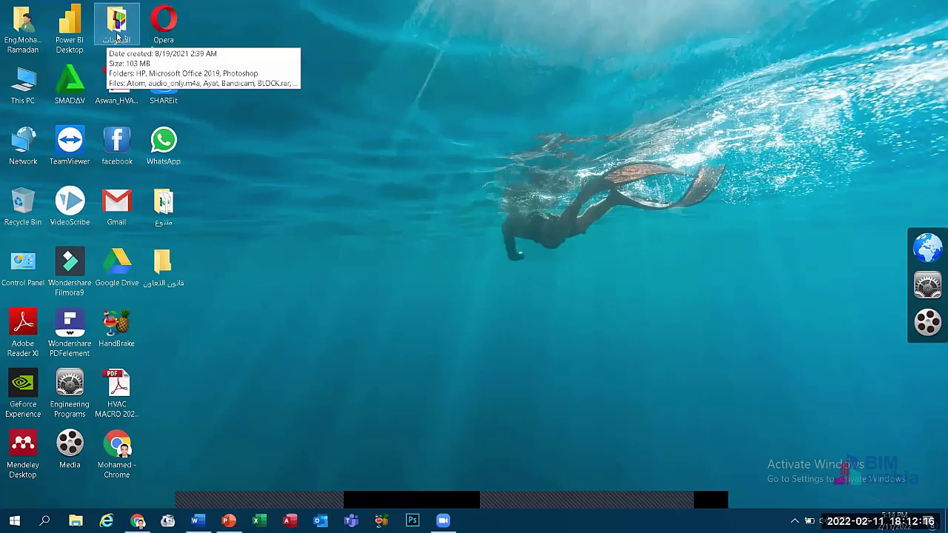
Step: Open the الأيقونات folder, examine the Send to destinations for lec 2..2010.dwg, and send the file to Format Factory
double_click(117, 30)
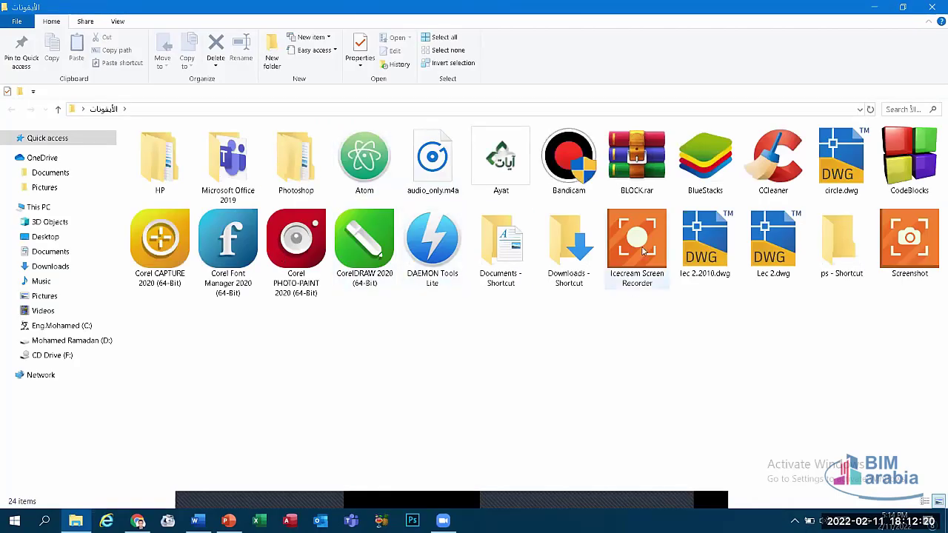
right_click(704, 237)
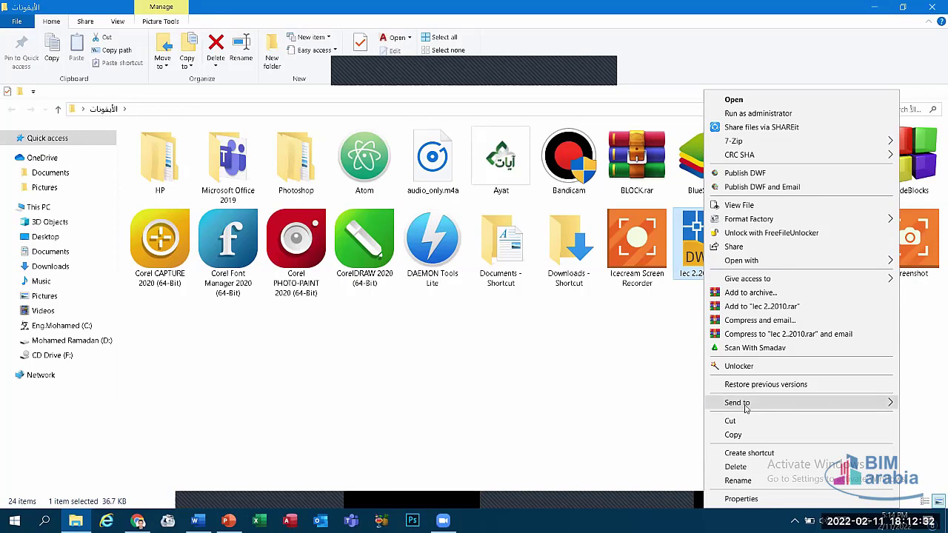
mouse_move(789, 410)
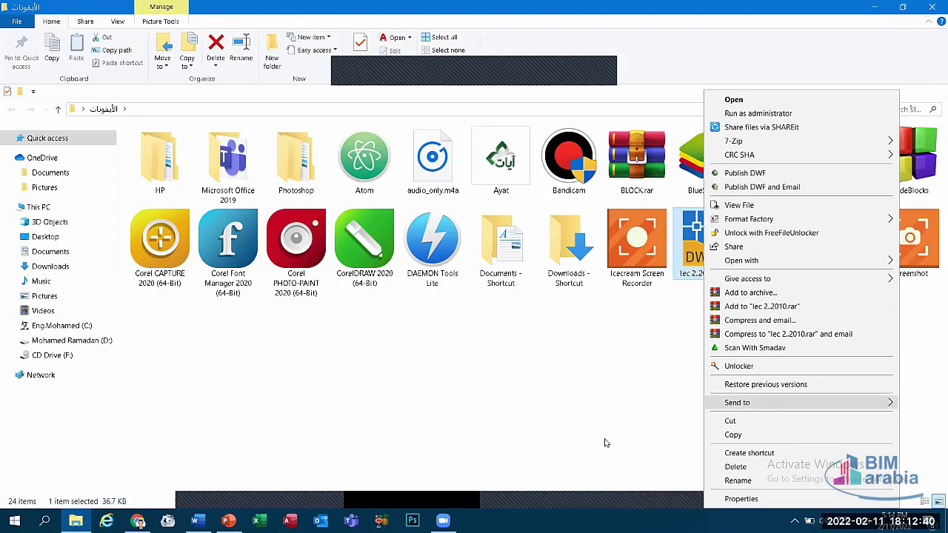
mouse_move(717, 407)
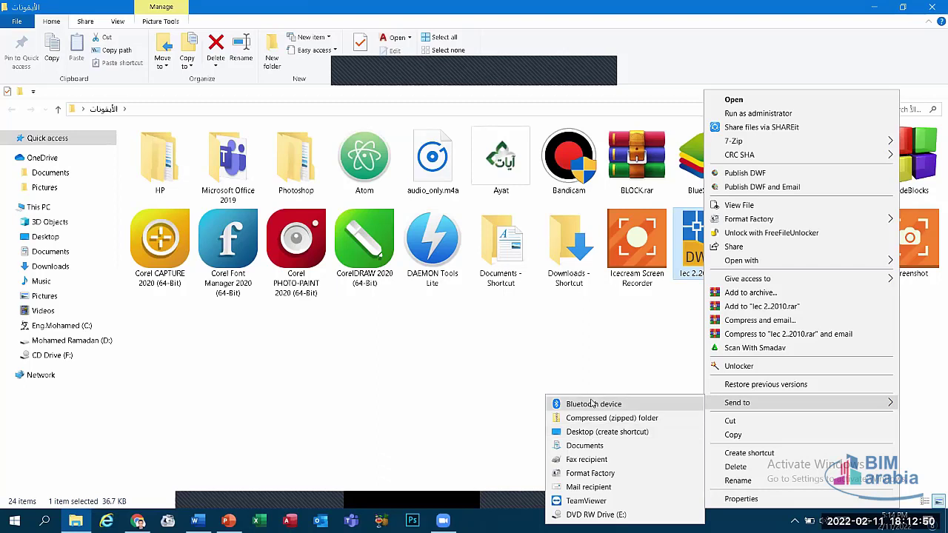
click(593, 474)
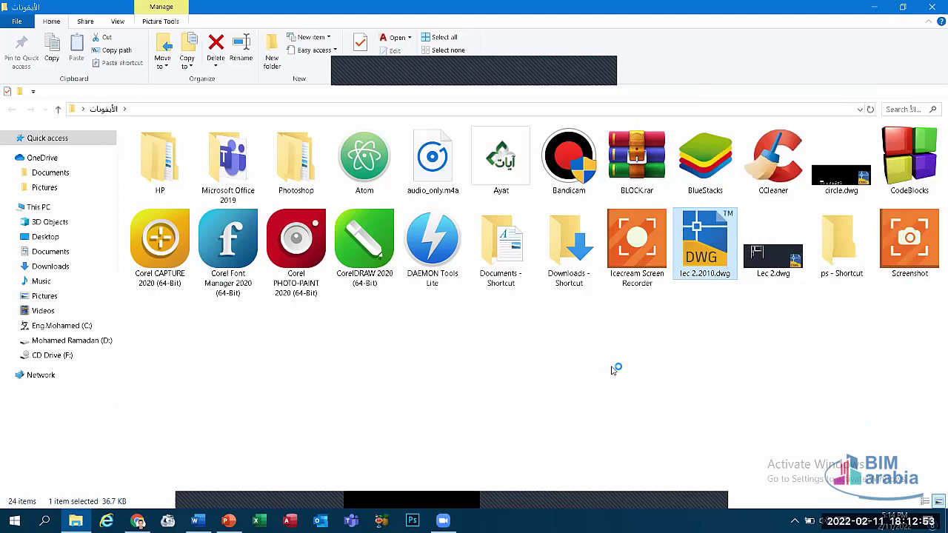
Step: Examine the Send to destinations of lec 2..2010.dwg again and close the Format Factory window without converting anything
right_click(702, 252)
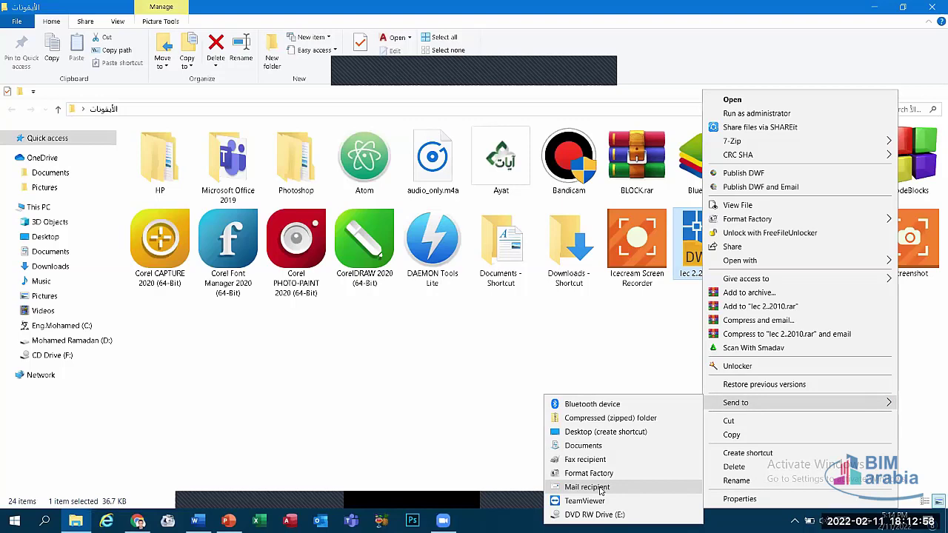
click(444, 424)
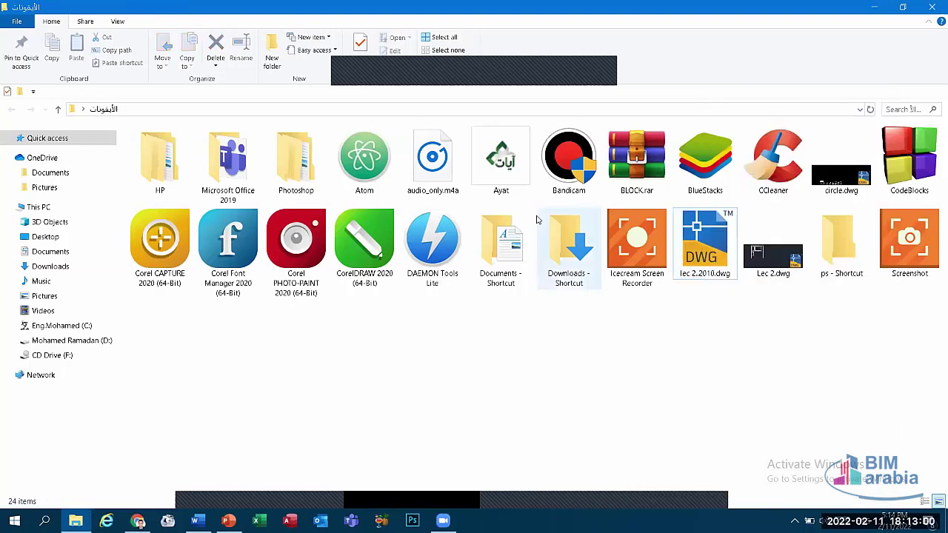
click(568, 165)
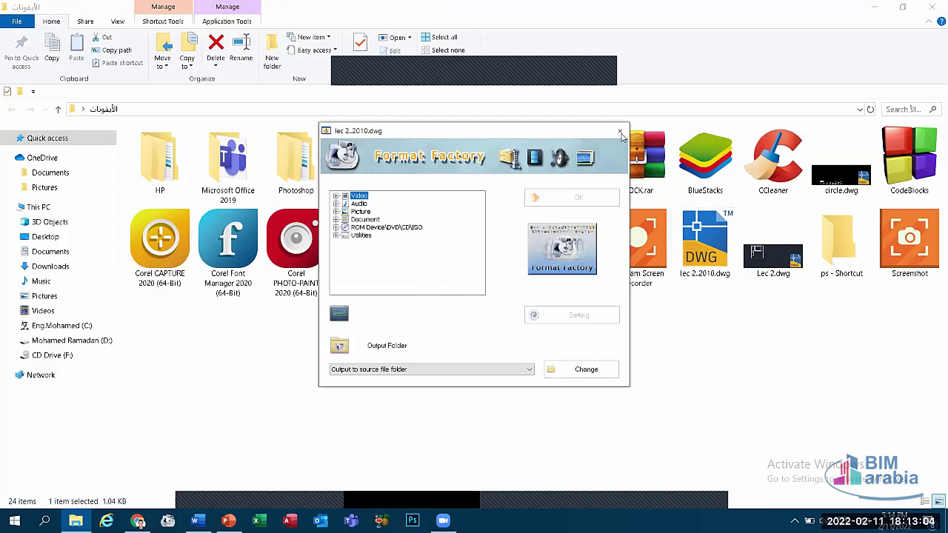
click(752, 123)
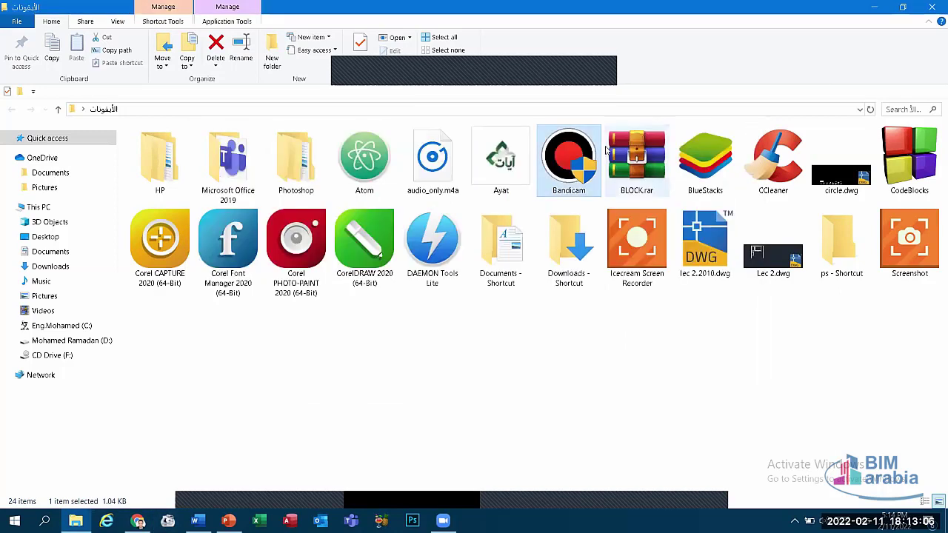
Step: Pin Bandicam to the taskbar and unpin it again
right_click(560, 161)
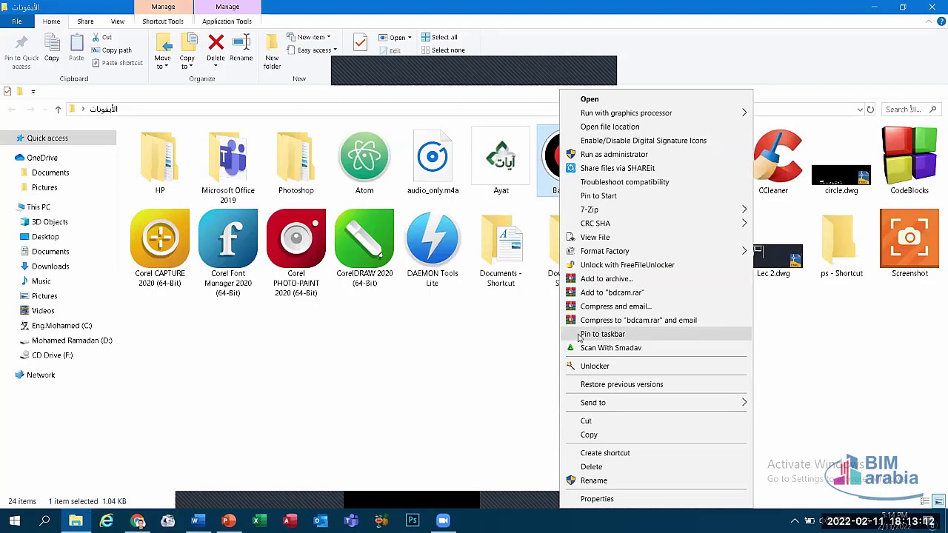
click(626, 335)
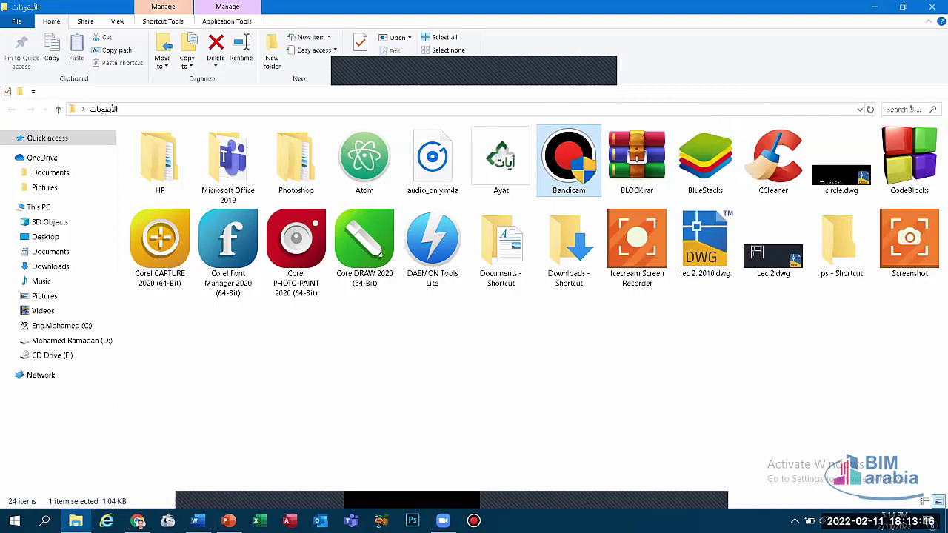
click(473, 521)
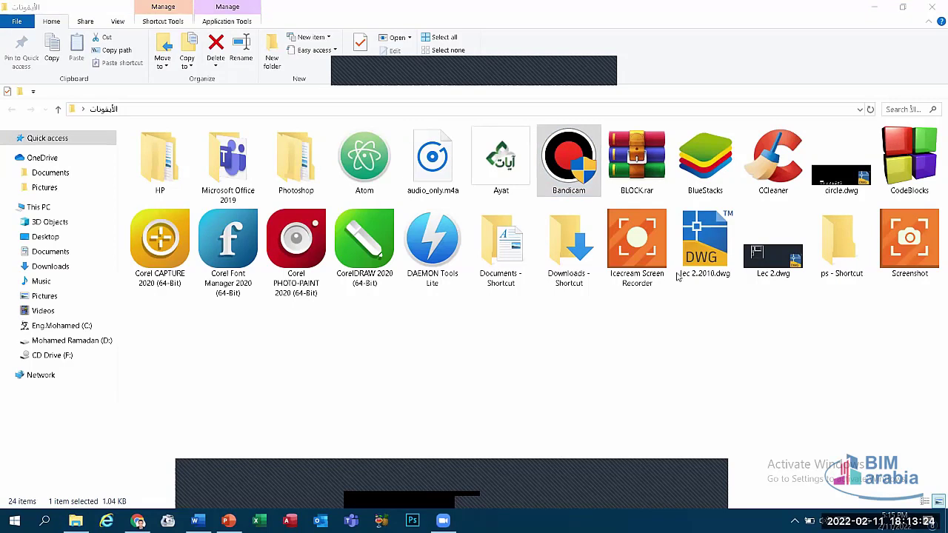
Step: Examine the commands available for the Bandicam shortcut and the pinned tiles in the Start menu, then dismiss both
double_click(546, 139)
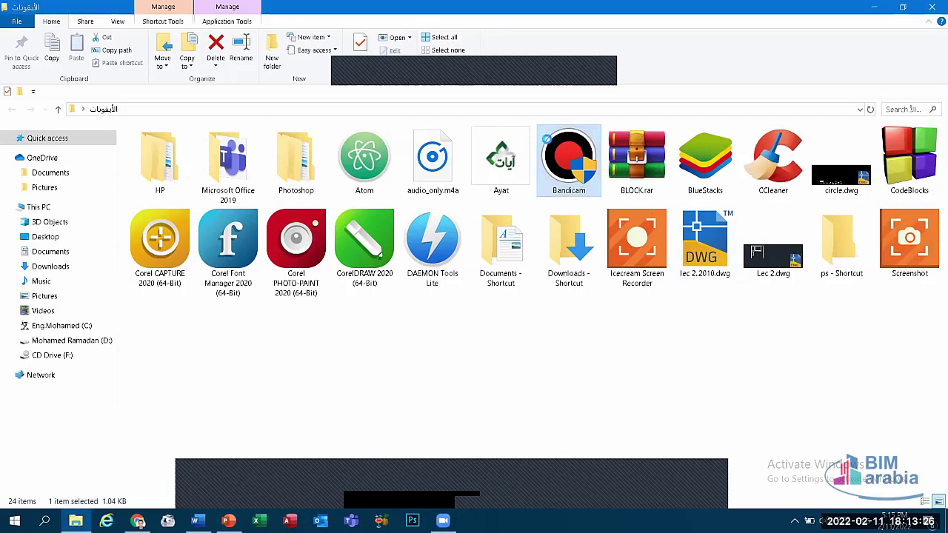
right_click(549, 143)
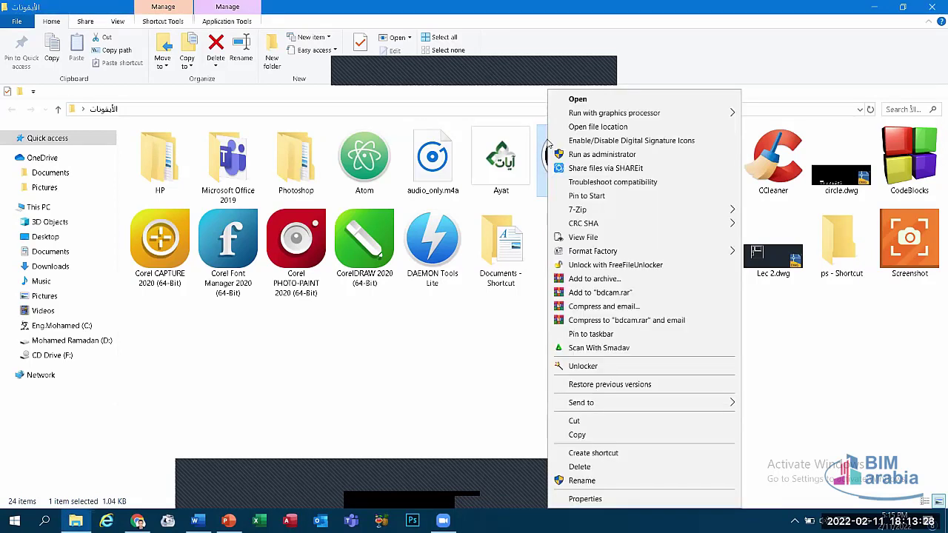
click(14, 521)
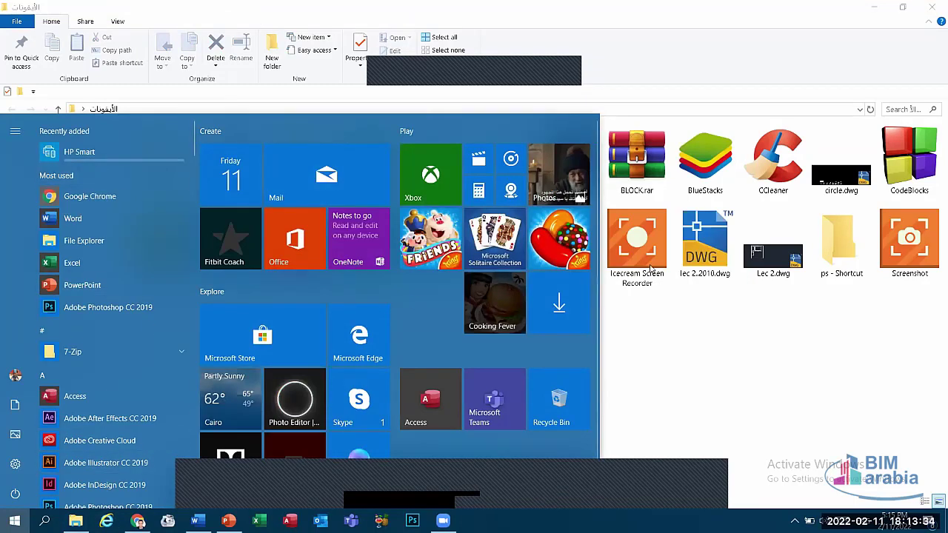
click(581, 151)
right_click(581, 151)
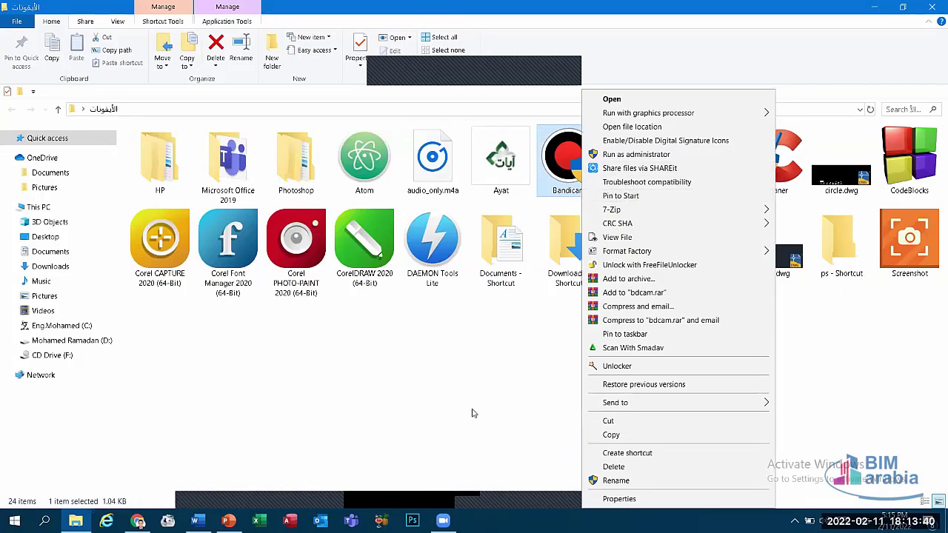
click(517, 425)
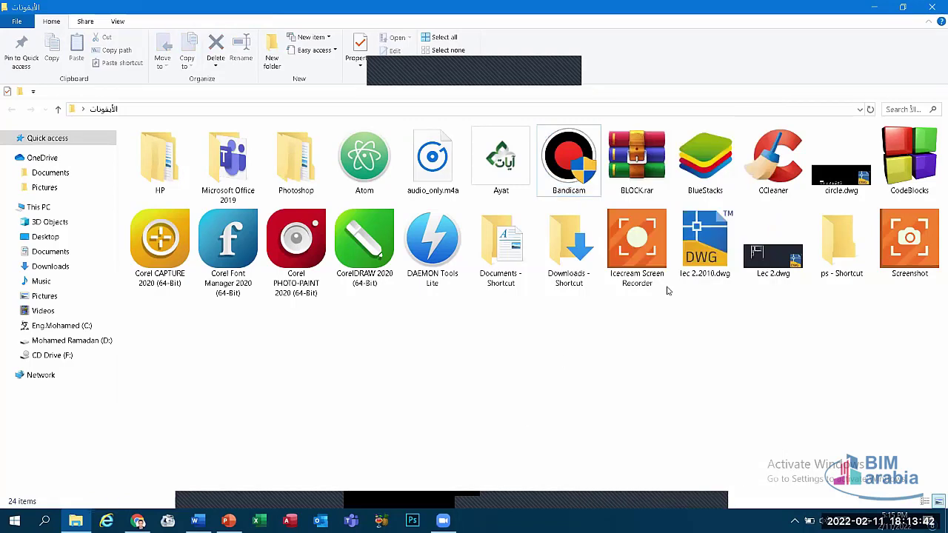
Step: Return to the desktop and open drive C: from This PC
key(super+d)
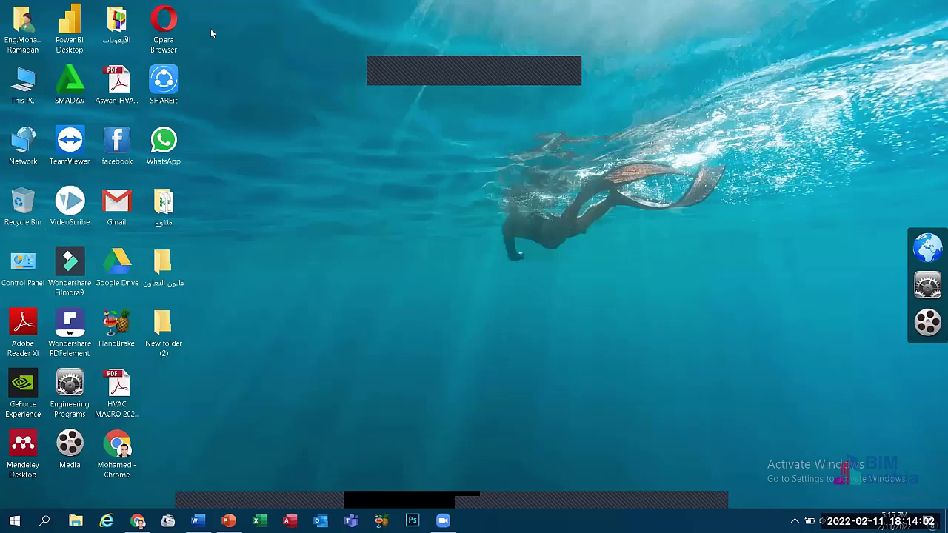
double_click(7, 141)
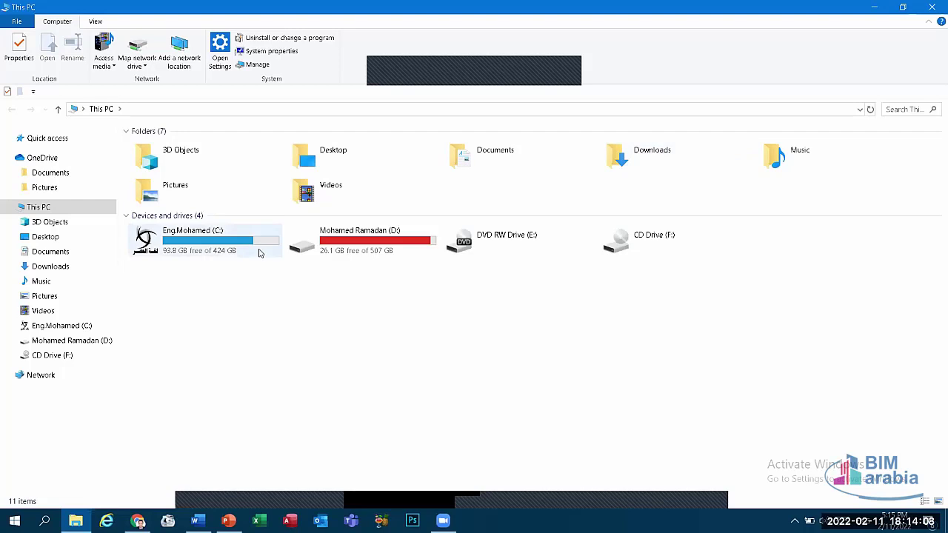
click(222, 241)
key(Return)
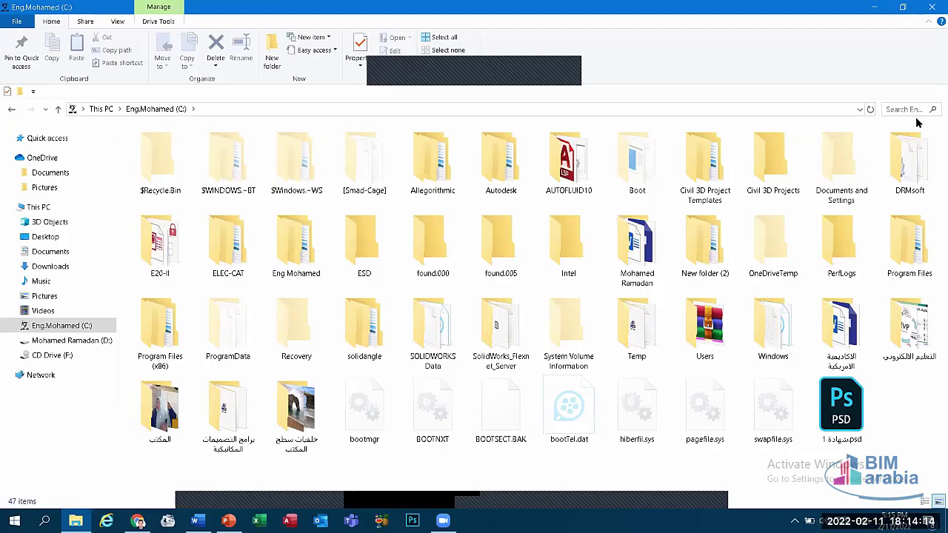
Step: Search drive C: for image files with the extension .jpeg
click(916, 110)
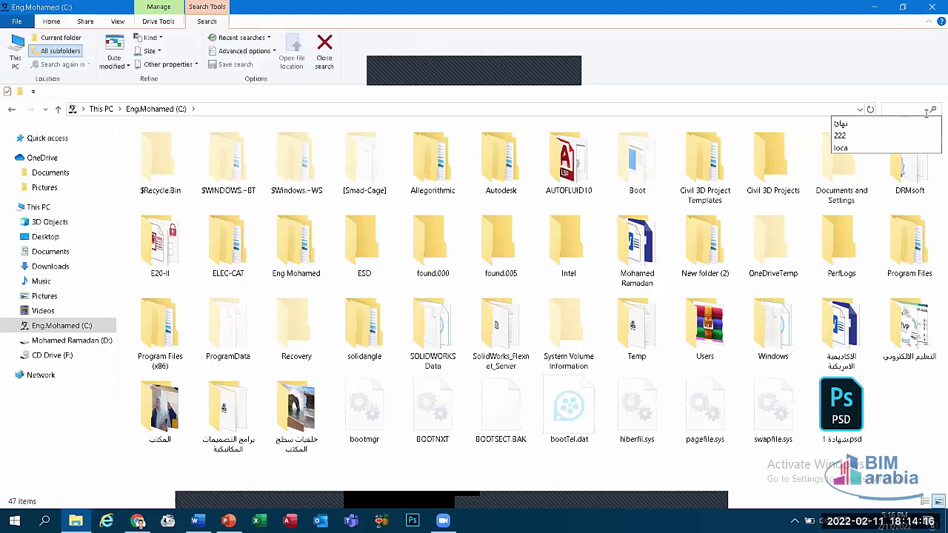
text(.)
key(Return)
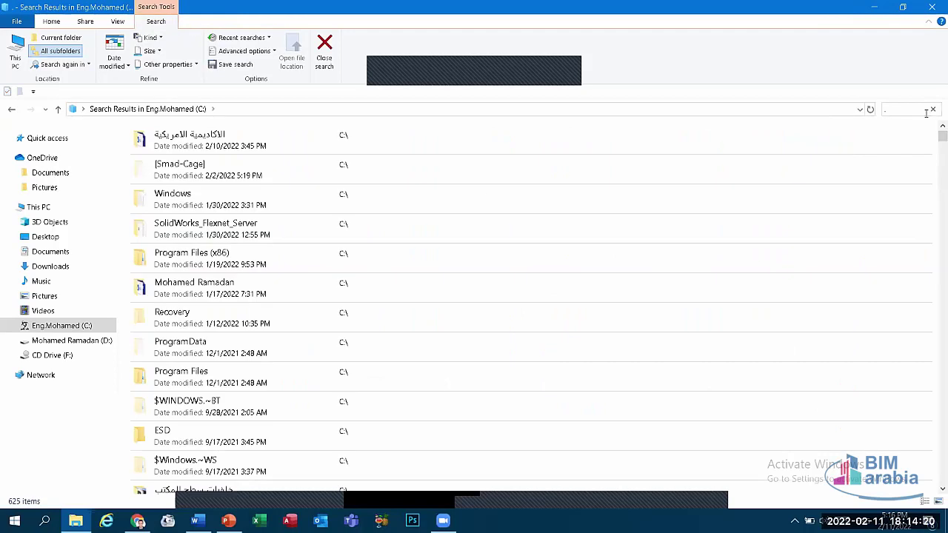
text(j)
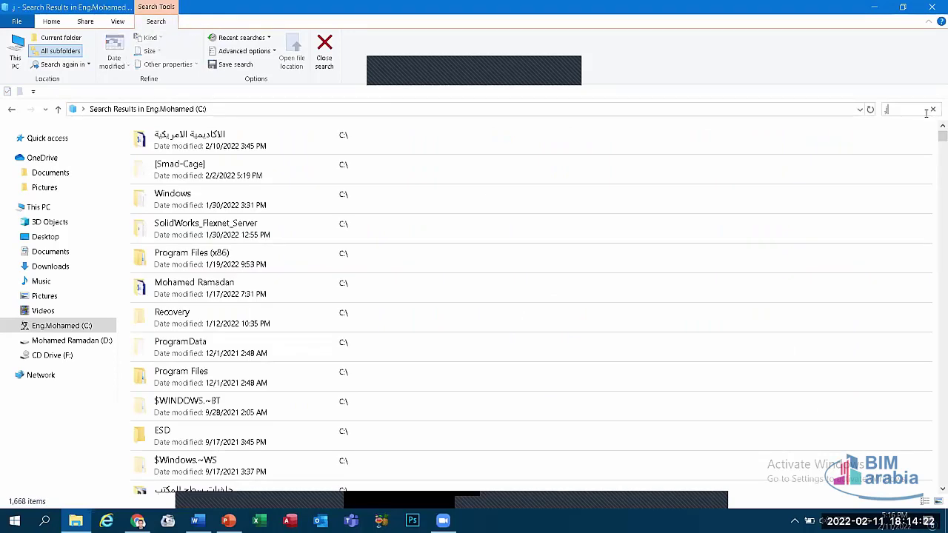
text(p)
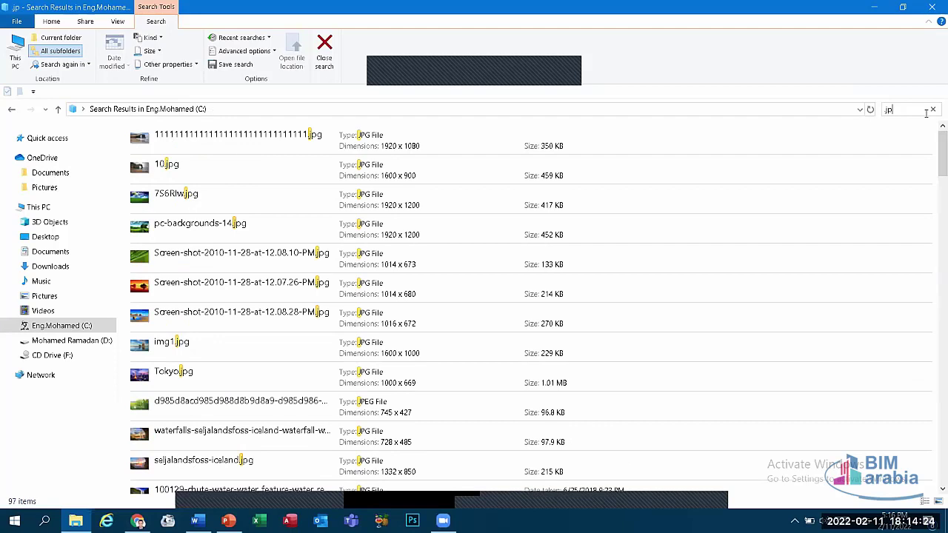
text(eg)
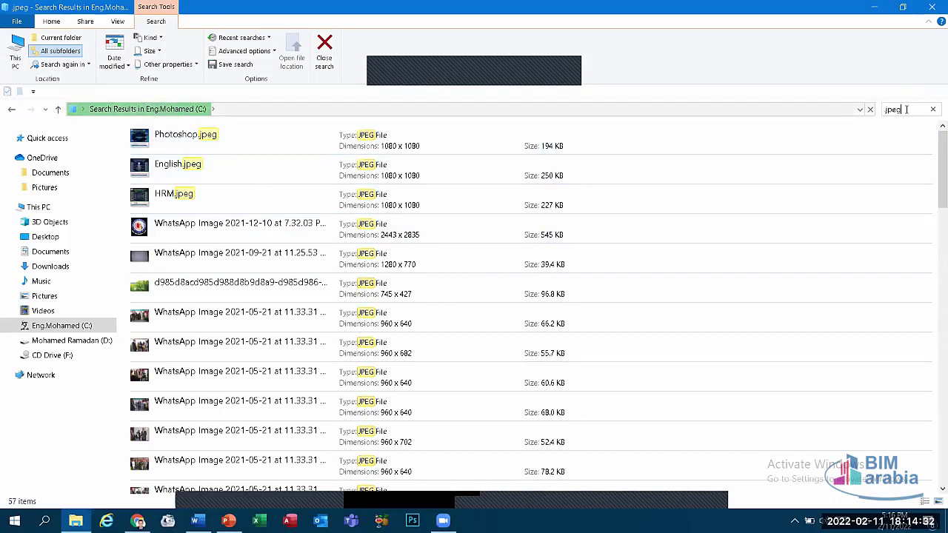
Step: Clear the image search and search drive C: for .mp4 files, followed by .mp3 files
key(Escape)
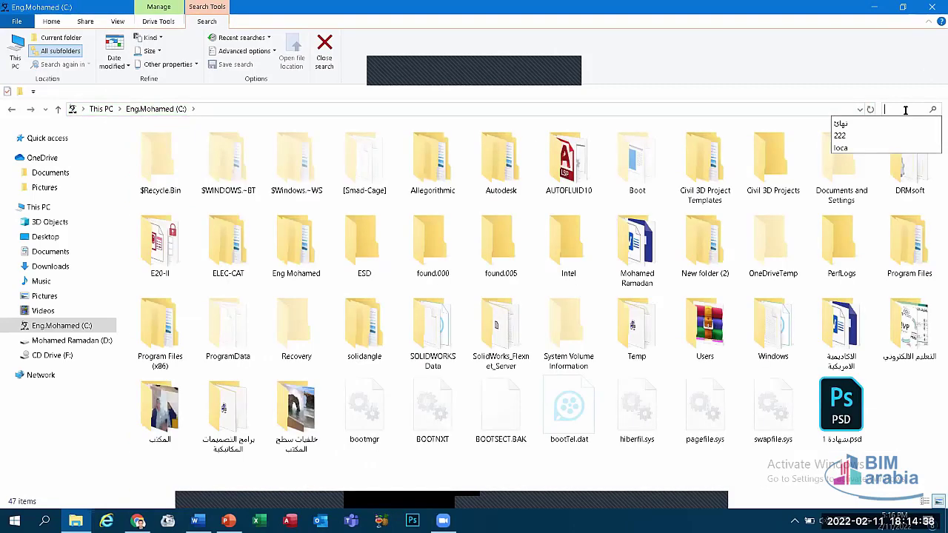
key(Escape)
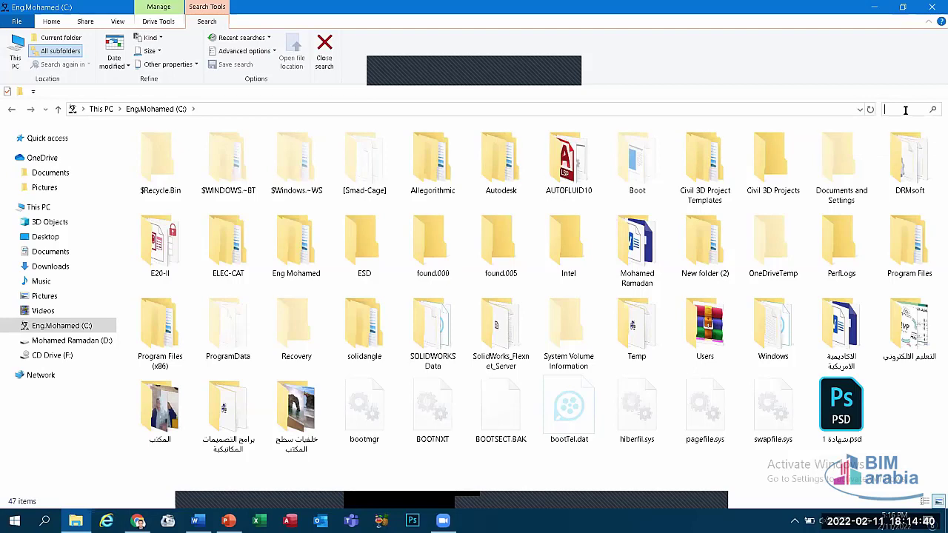
text(.m)
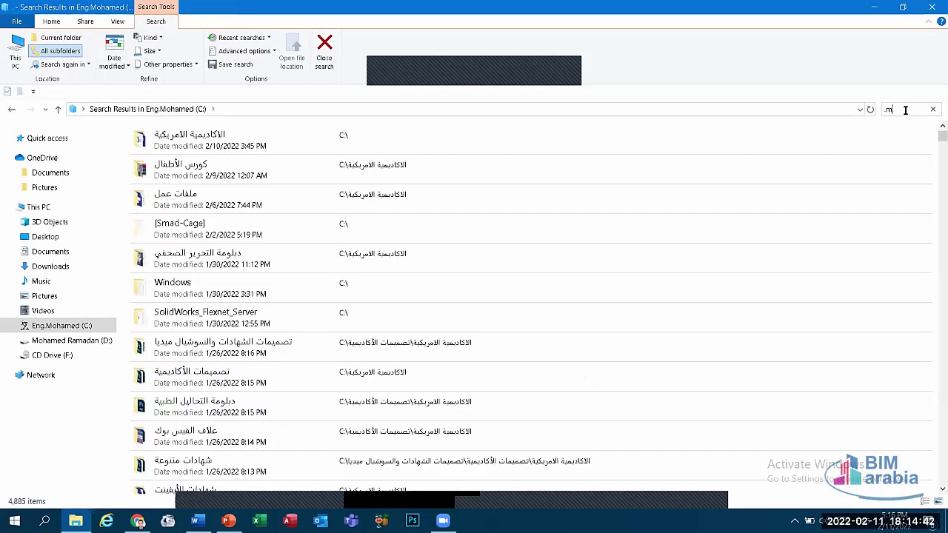
text(p4)
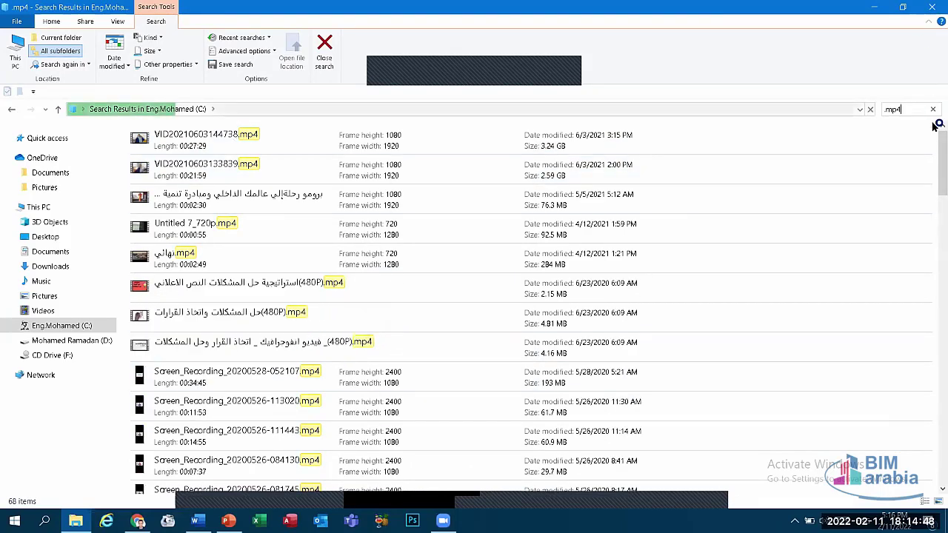
key(BackSpace)
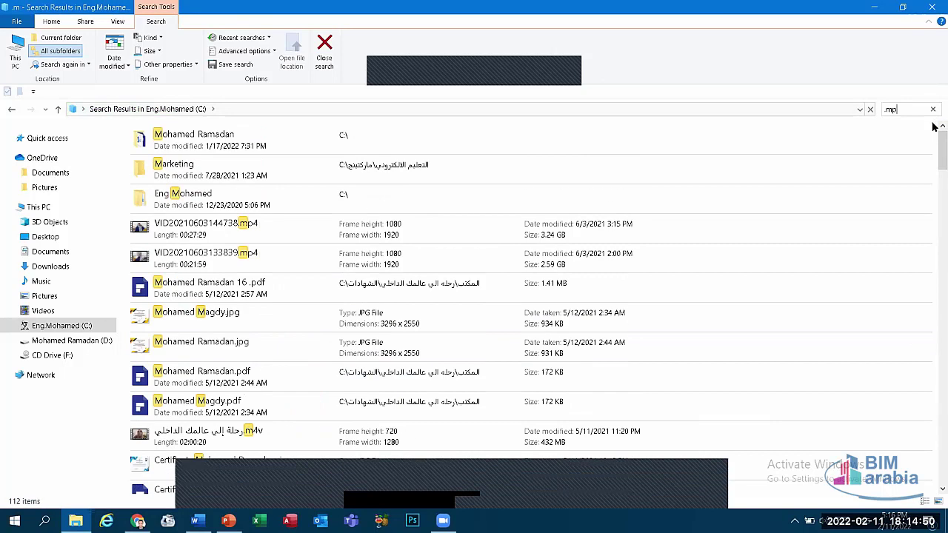
text(3)
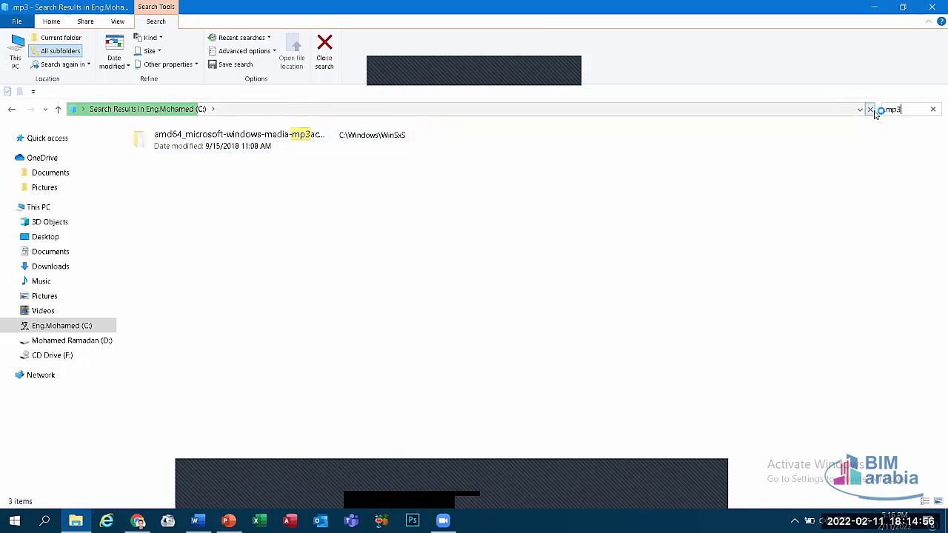
Step: Search drive C: for Word documents with the extension .docx, then remove the extension letters from the search text
key(BackSpace)
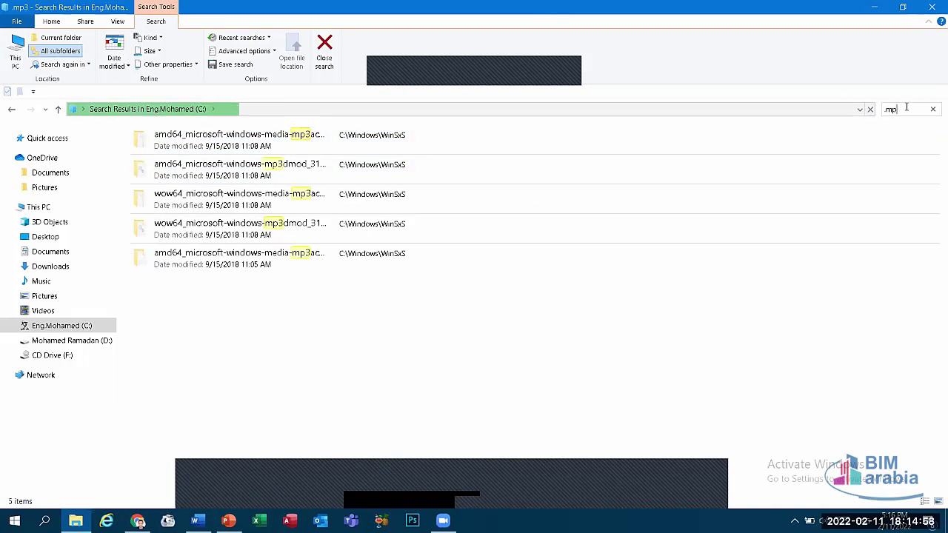
text(4.d)
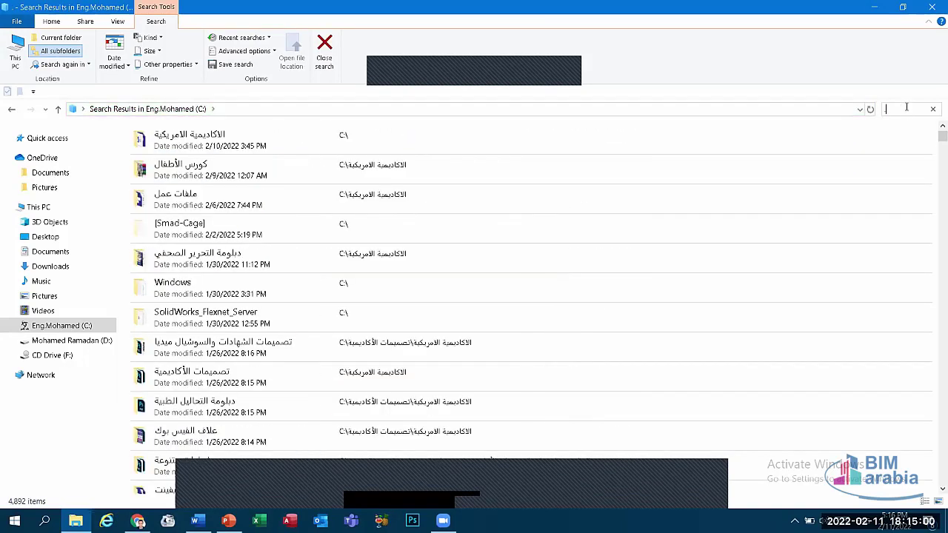
text(ocx)
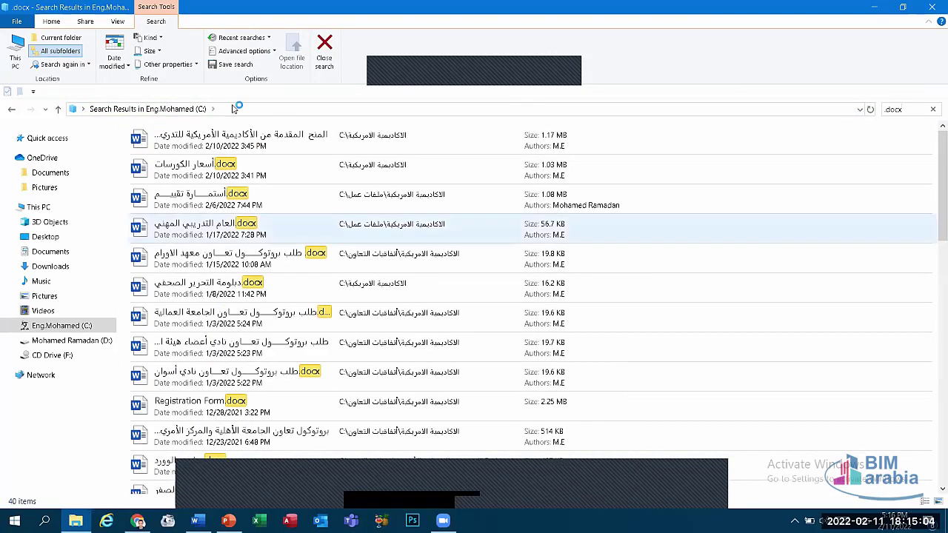
key(BackSpace)
key(BackSpace)
key(BackSpace)
key(BackSpace)
key(BackSpace)
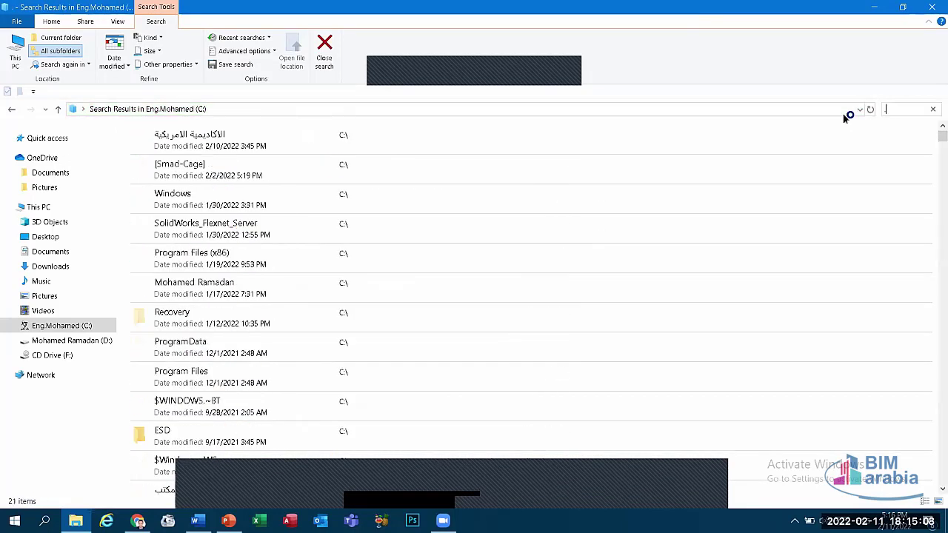
Step: Search drive C: for PowerPoint presentations with the extension .pptx and return to the desktop
text(.pptx)
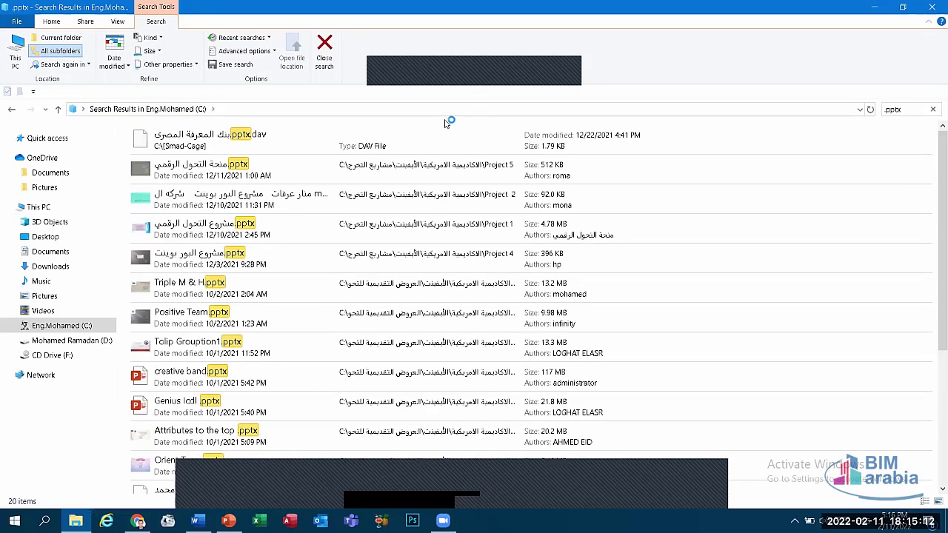
key(super+d)
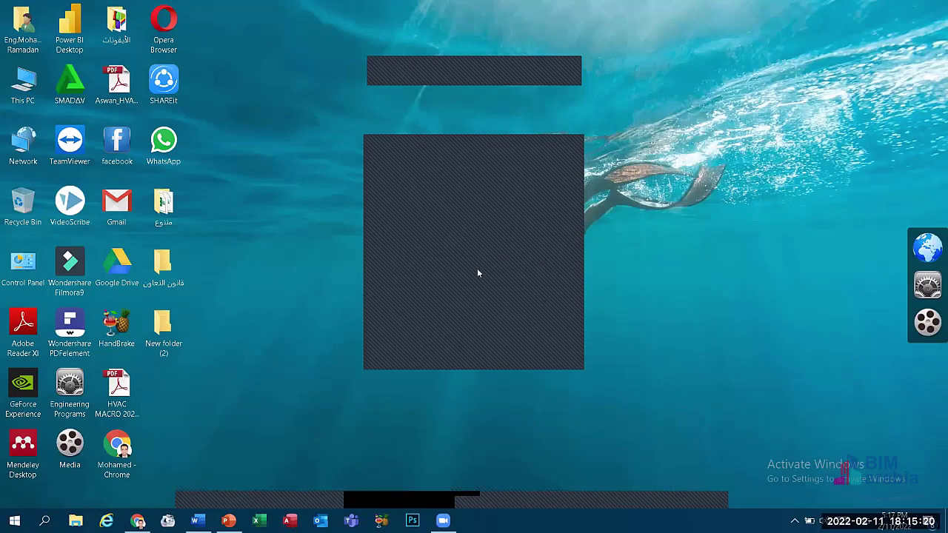
click(573, 142)
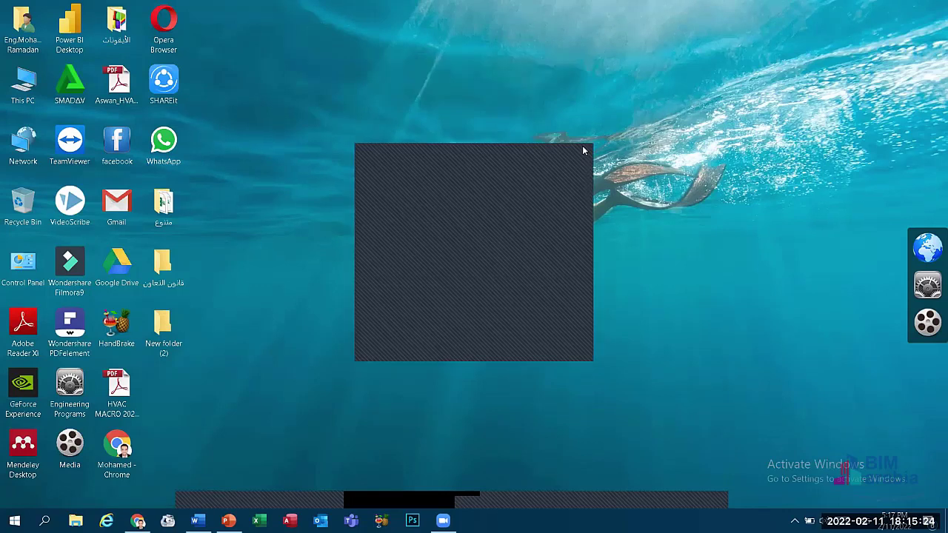
click(584, 148)
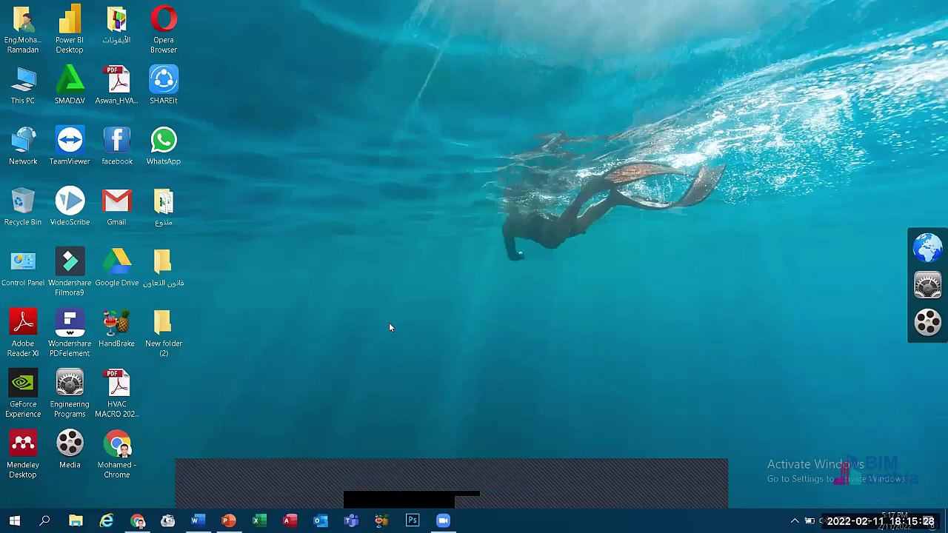
Step: Permanently delete the folders قانون التعاون and New folder (2) from the desktop
drag(196, 437, 140, 270)
key(shift+Delete)
key(Return)
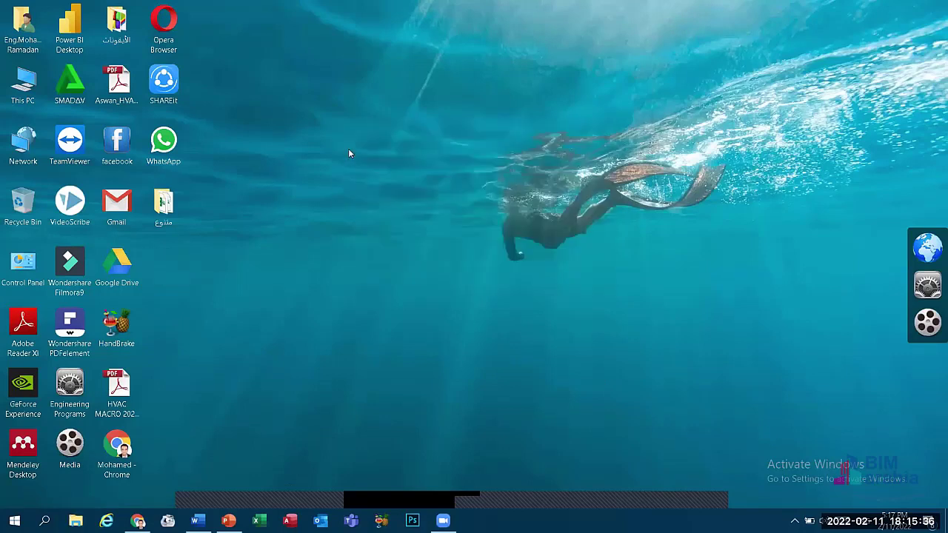
Step: Create a new Microsoft Word document on the empty area of the desktop
right_click(350, 148)
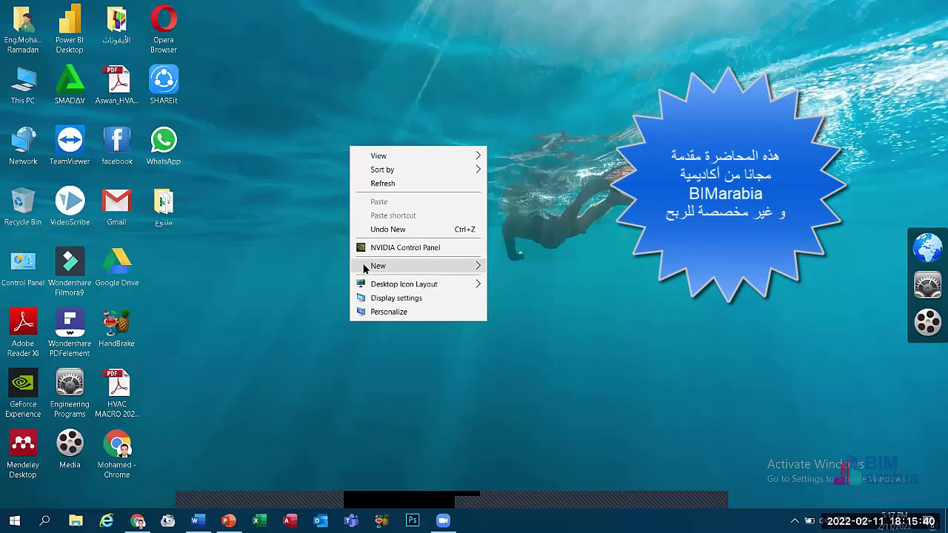
click(472, 266)
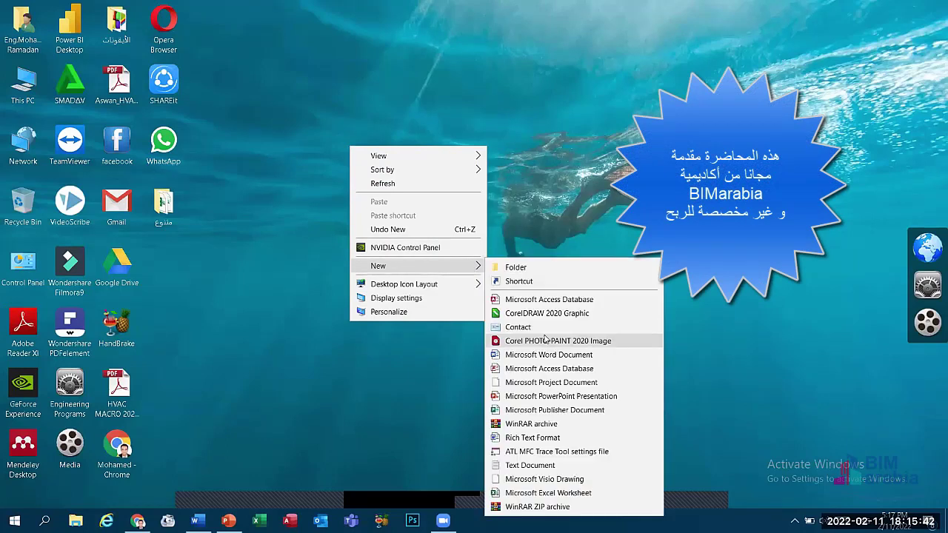
click(551, 356)
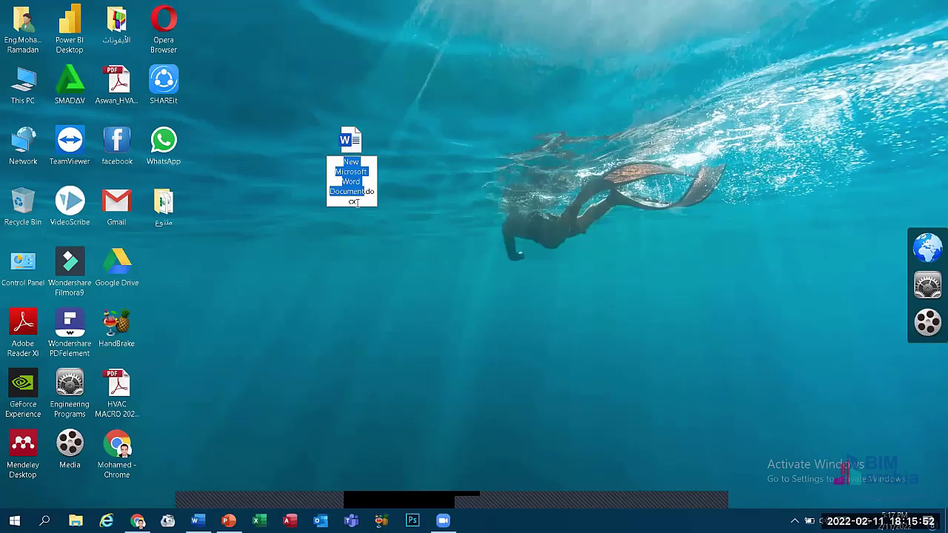
Step: Remove the .docx extension from the new Word document's file name and accept the extension change
click(354, 203)
drag(353, 203, 365, 194)
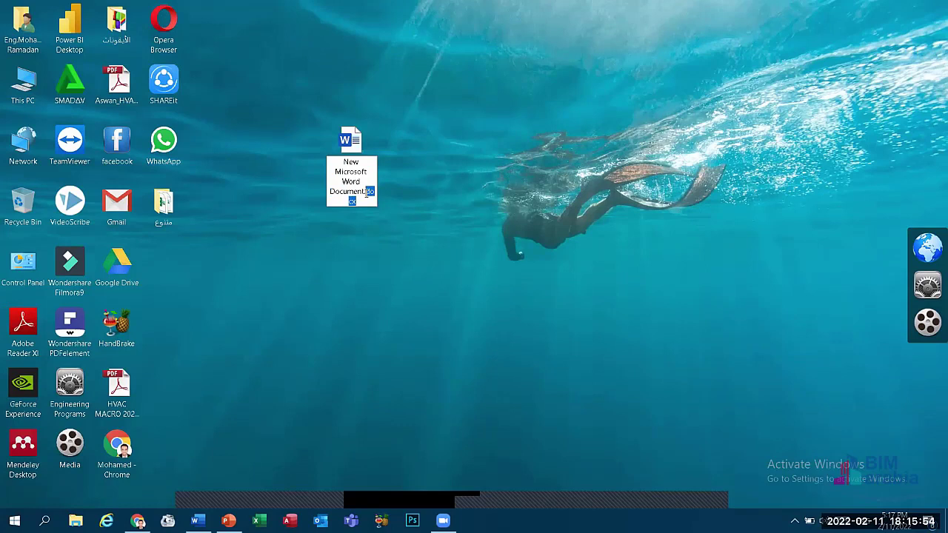
click(489, 209)
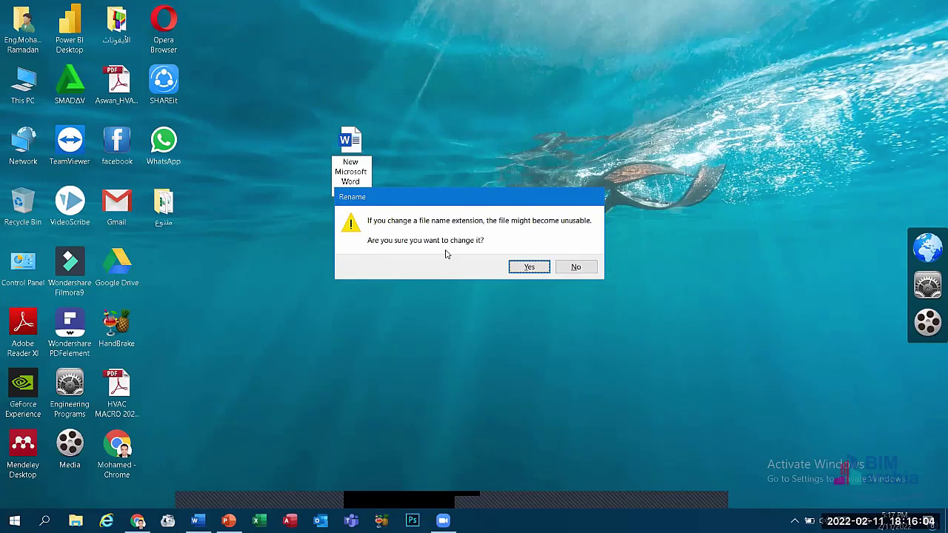
key(Return)
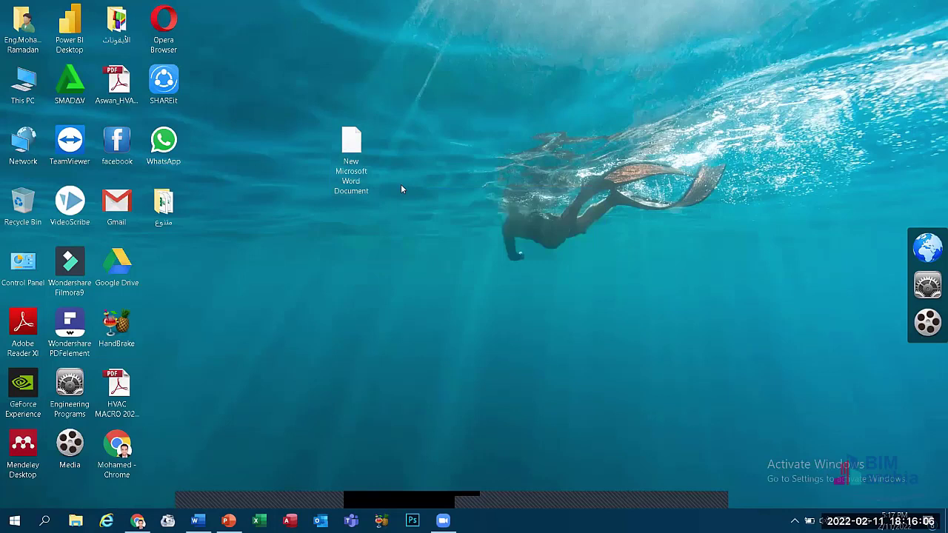
Step: Try to open the file without an extension and dismiss the choice of programs
click(354, 144)
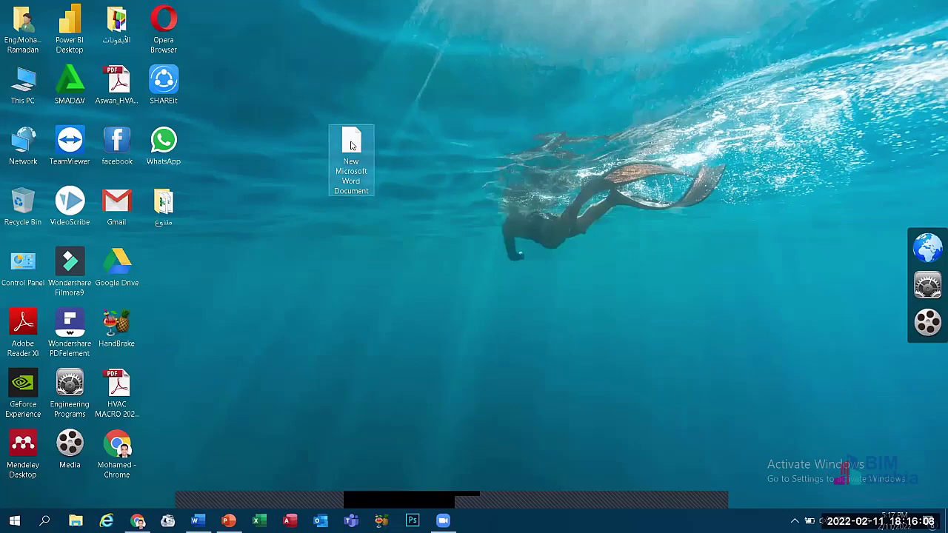
key(Return)
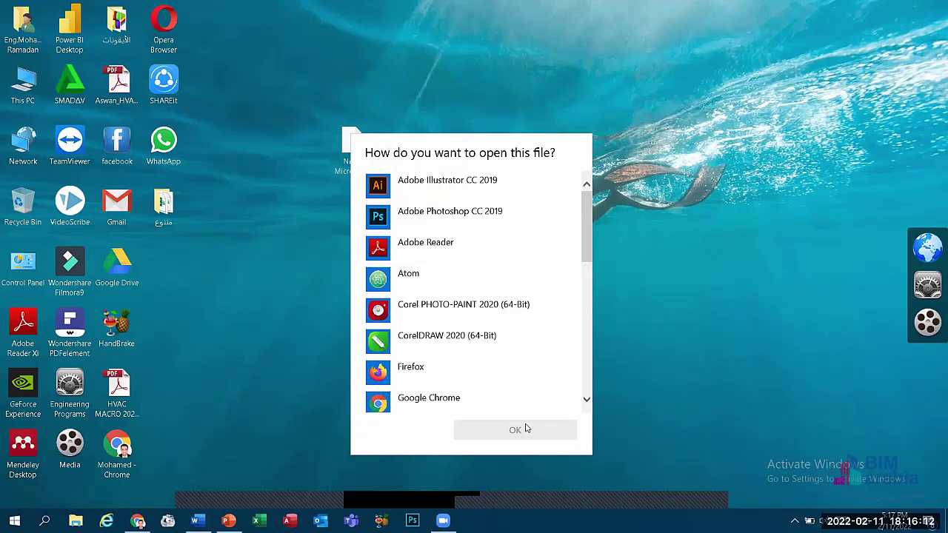
key(Escape)
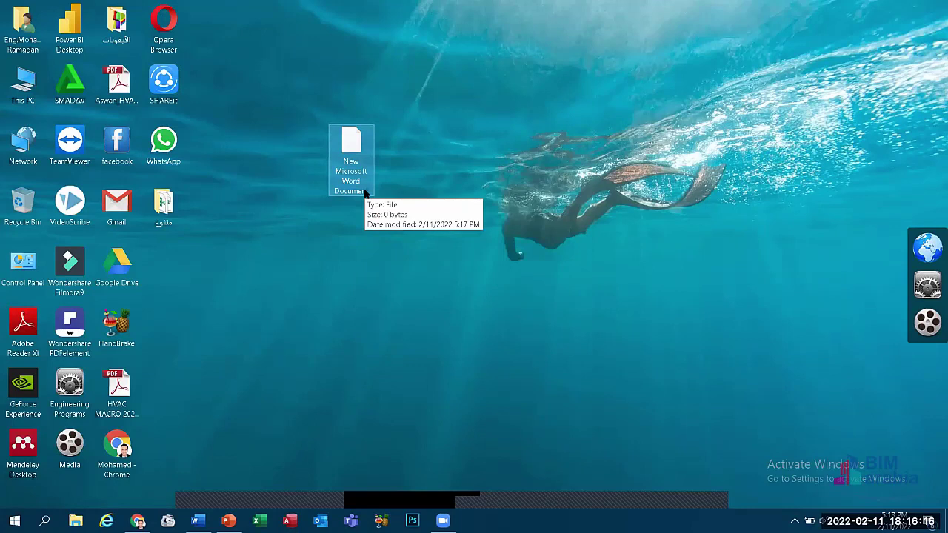
Step: Permanently delete the file without an extension and refresh the desktop
key(shift+Delete)
key(Return)
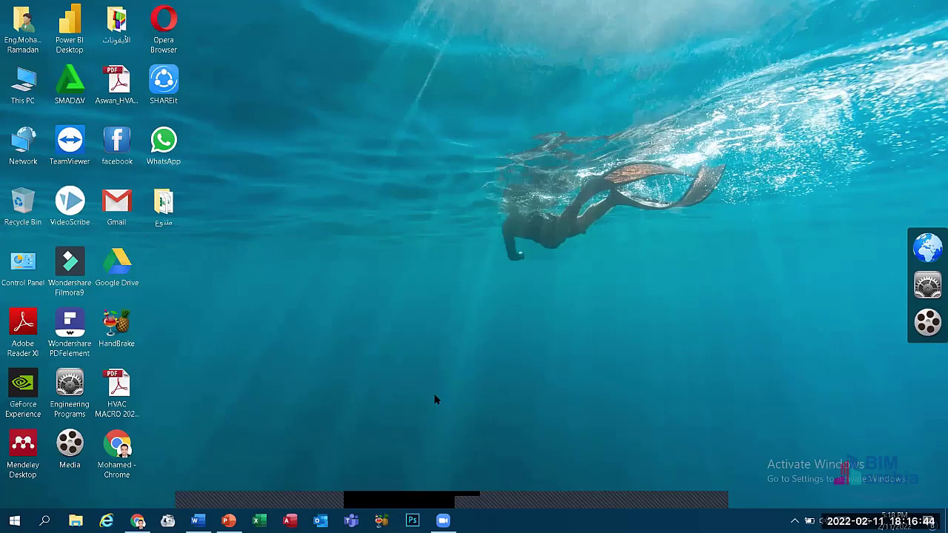
right_click(343, 164)
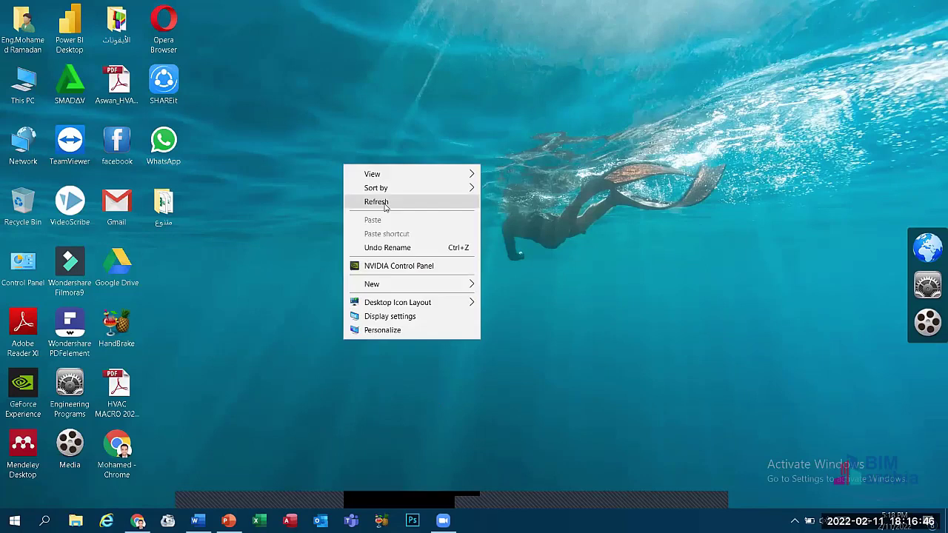
click(384, 203)
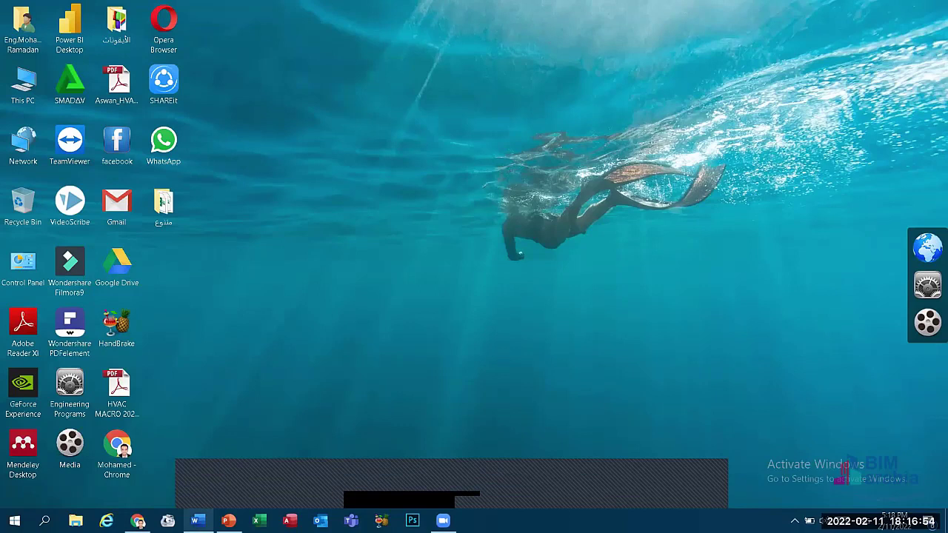
Step: Switch to the open Word document بنك الأسئلة.docx, look through its first pages and close it
click(196, 520)
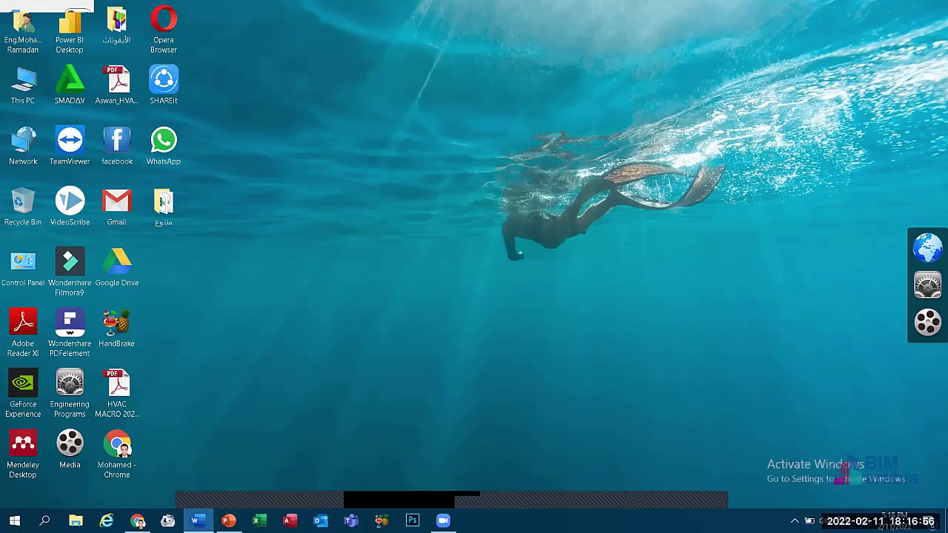
scroll(638, 315, down, 5)
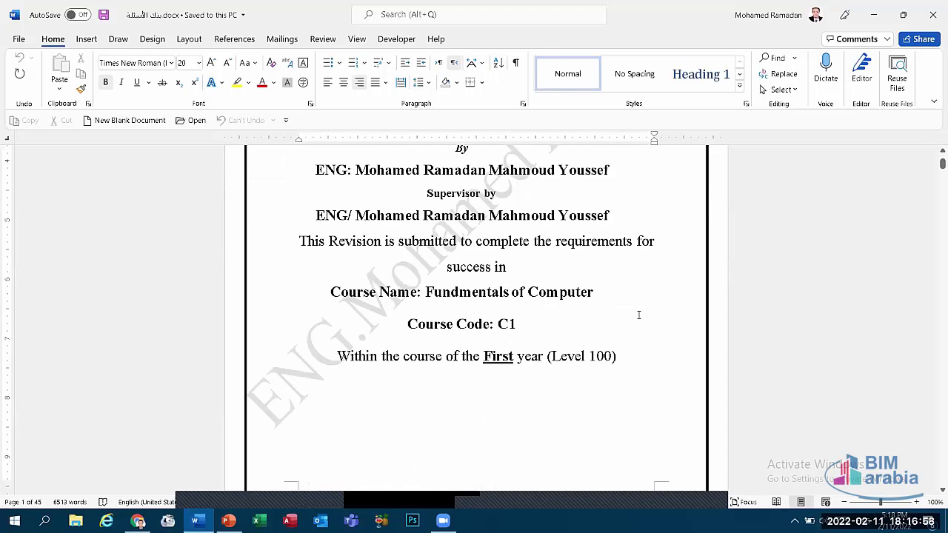
scroll(639, 315, down, 3)
scroll(474, 319, up, 6)
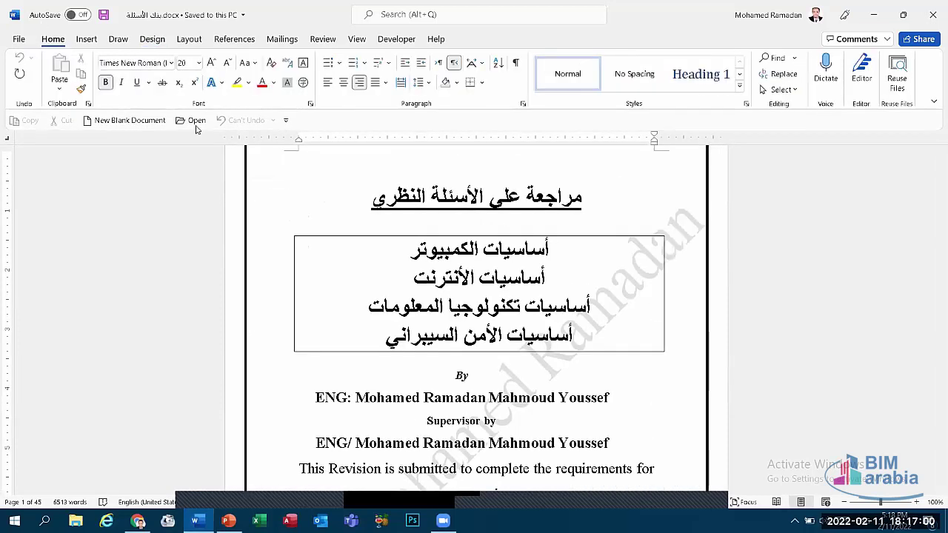
scroll(812, 225, down, 9)
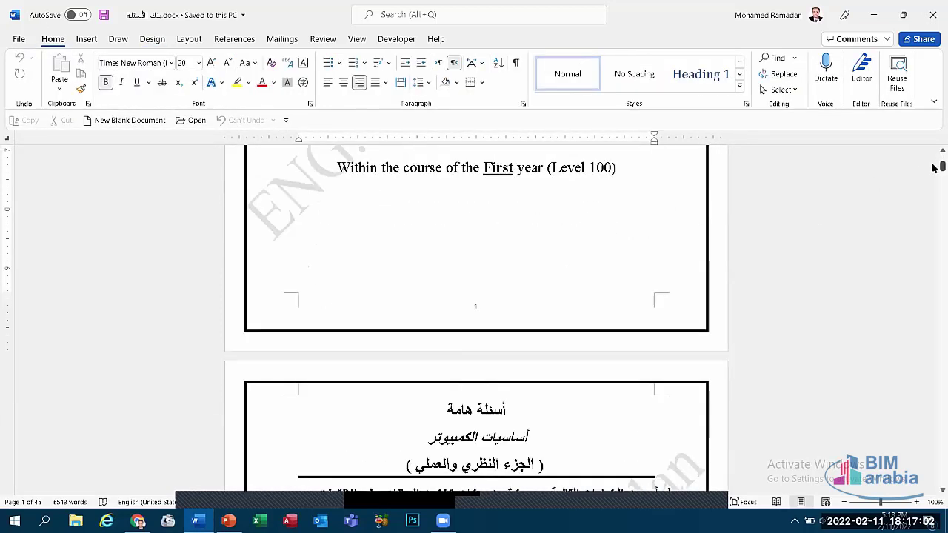
drag(935, 168, 935, 189)
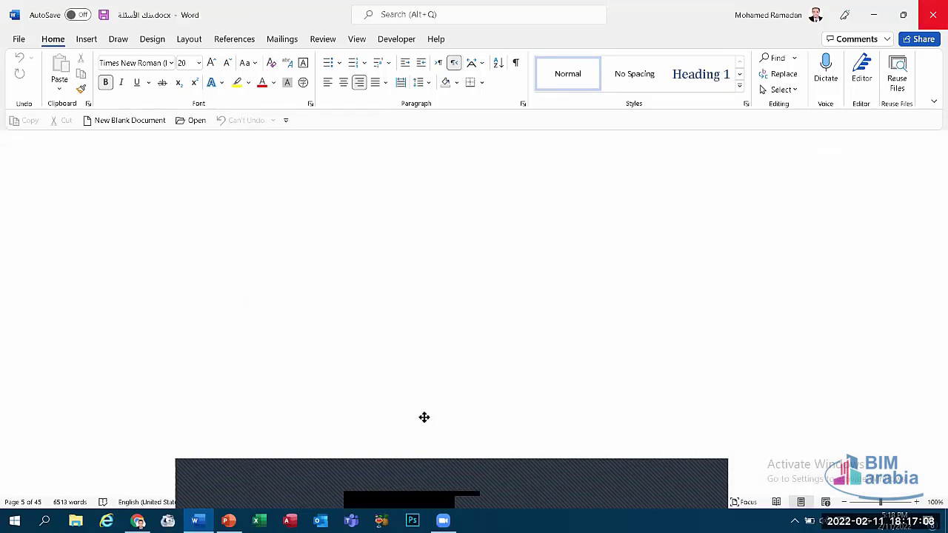
key(alt+F4)
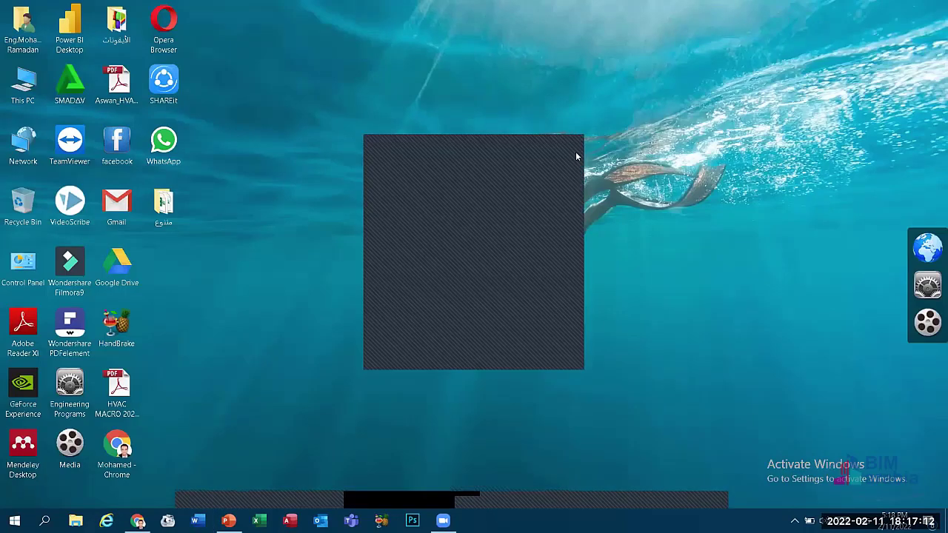
Step: Bring up the open Chrome window with the Facebook page and return to the desktop
click(575, 138)
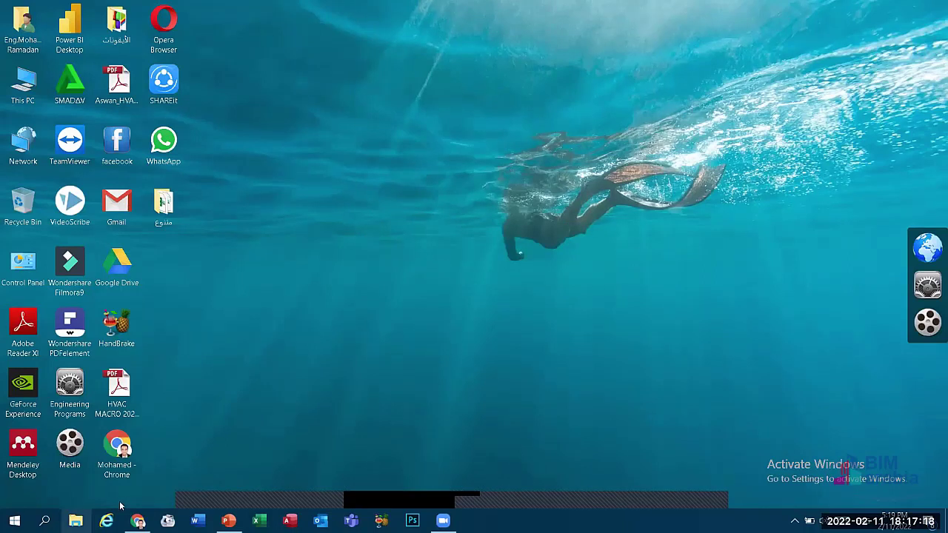
click(138, 521)
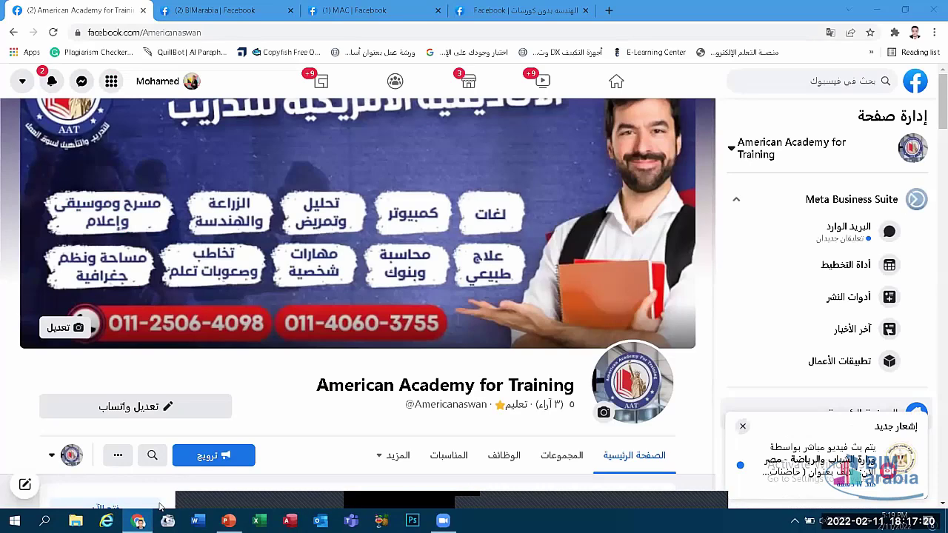
key(super+d)
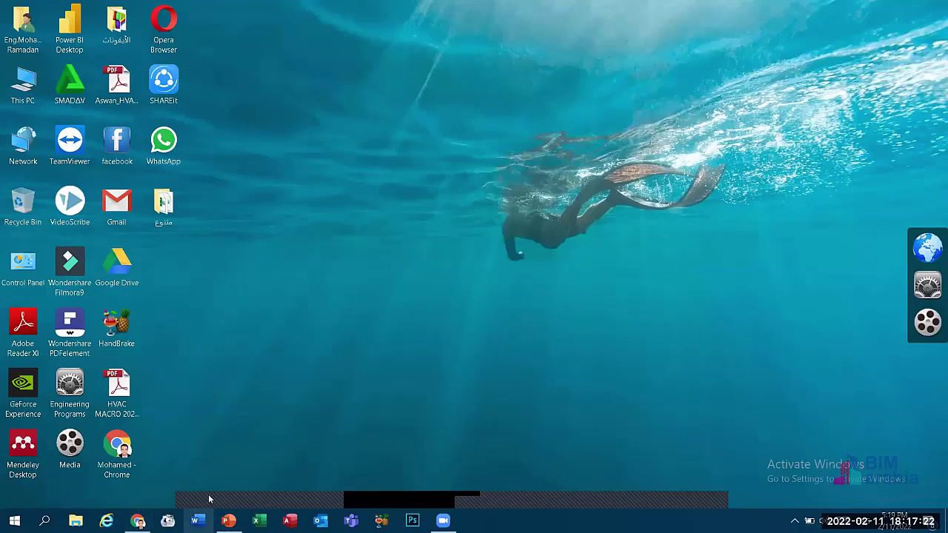
Step: Start Word with a blank document and Excel with a blank workbook
click(201, 517)
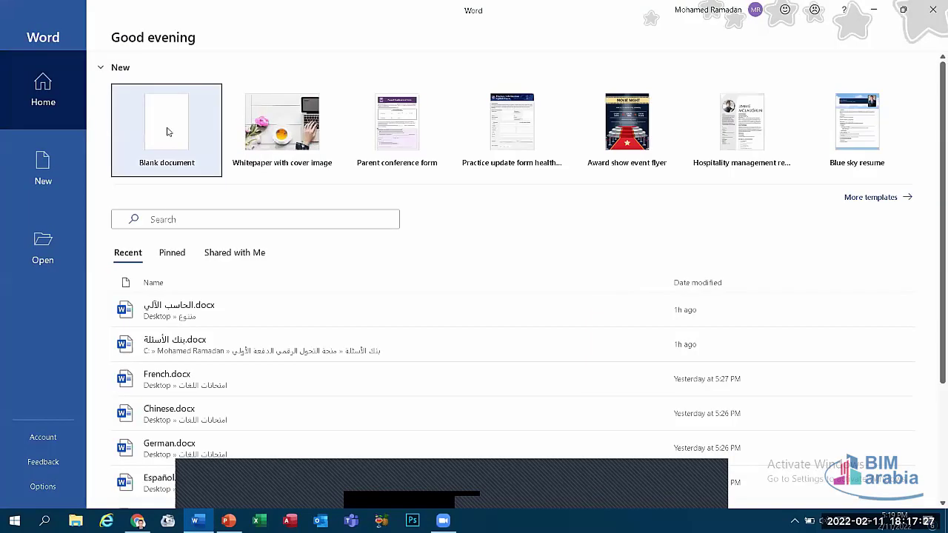
click(180, 120)
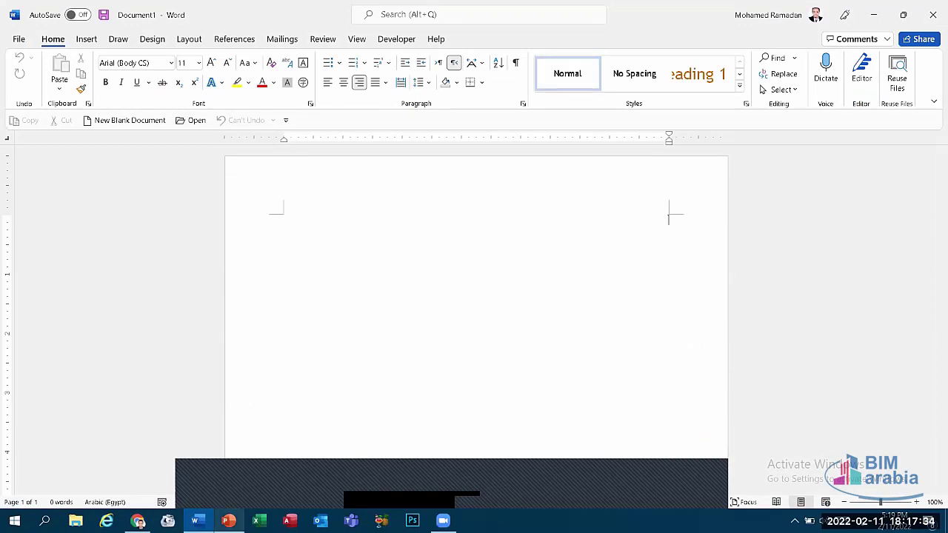
mouse_move(229, 521)
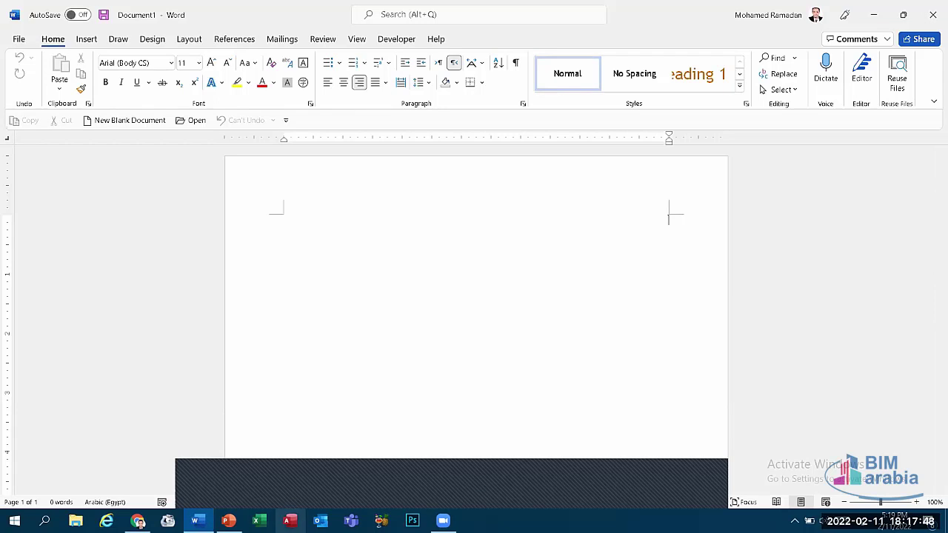
click(258, 520)
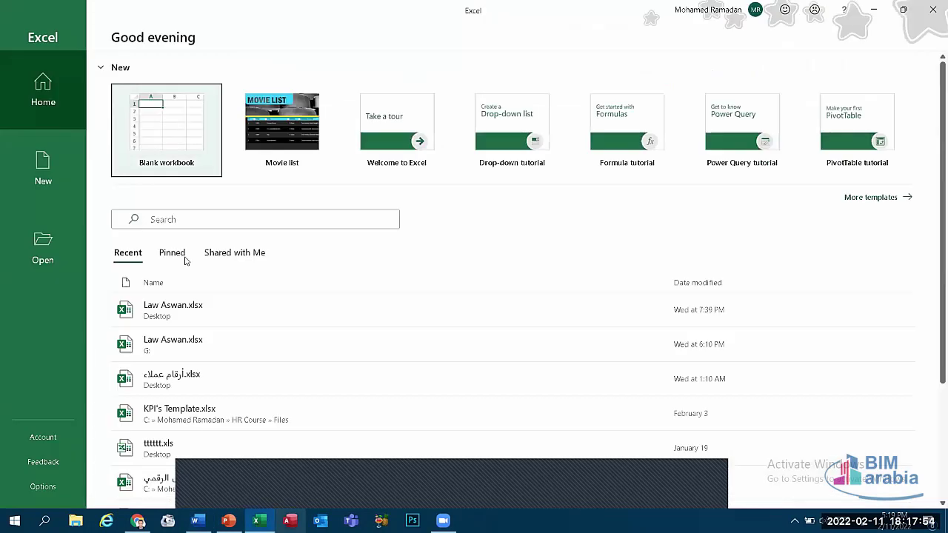
click(168, 151)
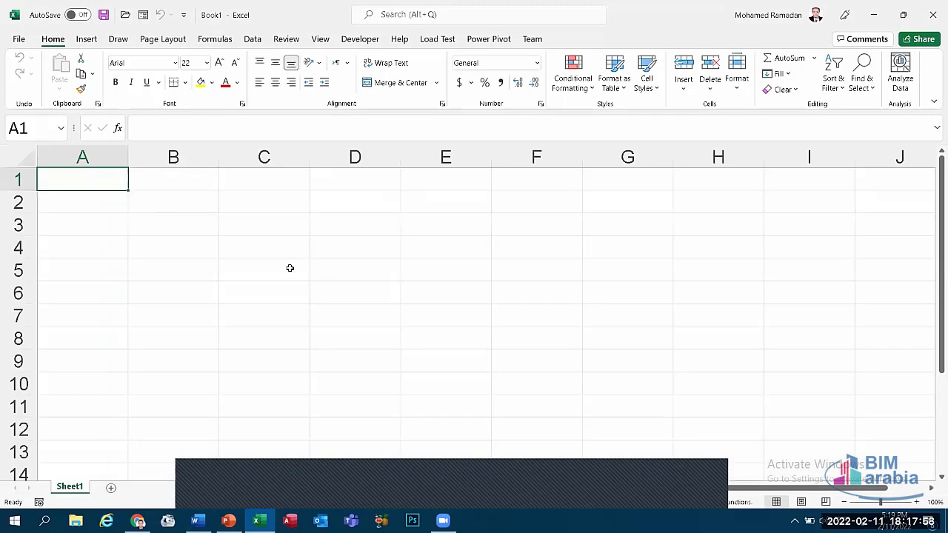
Step: Select several scattered cells in the blank worksheet, and close both the Excel workbook and the blank Word document
click(290, 268)
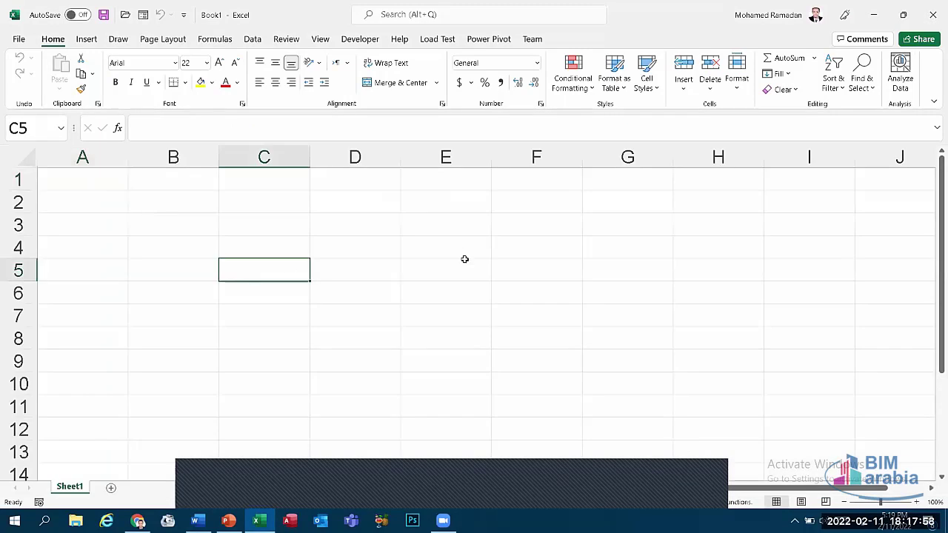
click(533, 251)
click(795, 253)
click(687, 252)
click(702, 209)
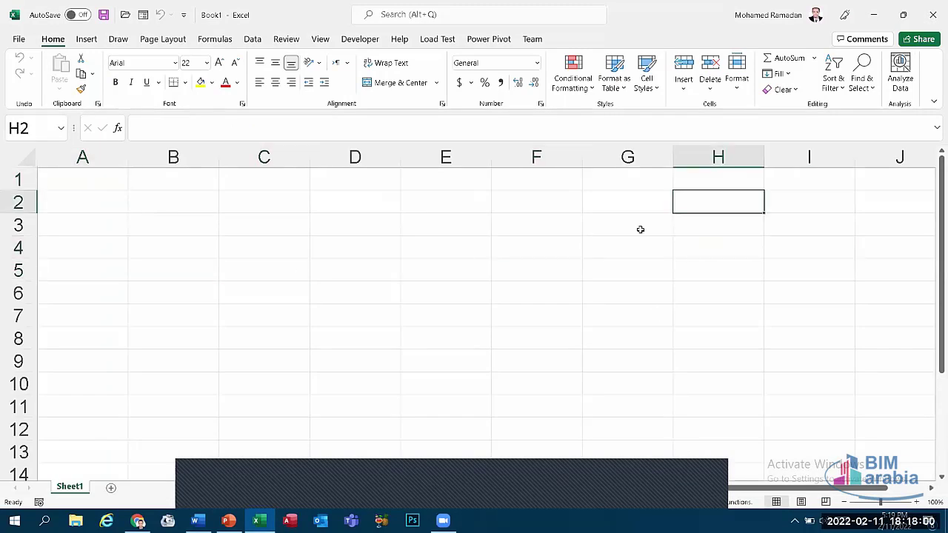
click(625, 233)
click(345, 293)
click(376, 405)
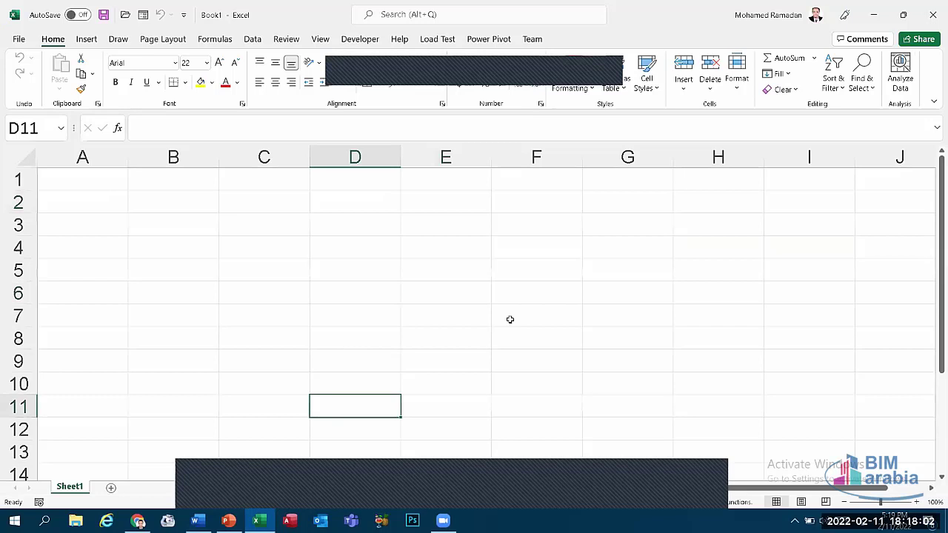
click(552, 291)
click(933, 15)
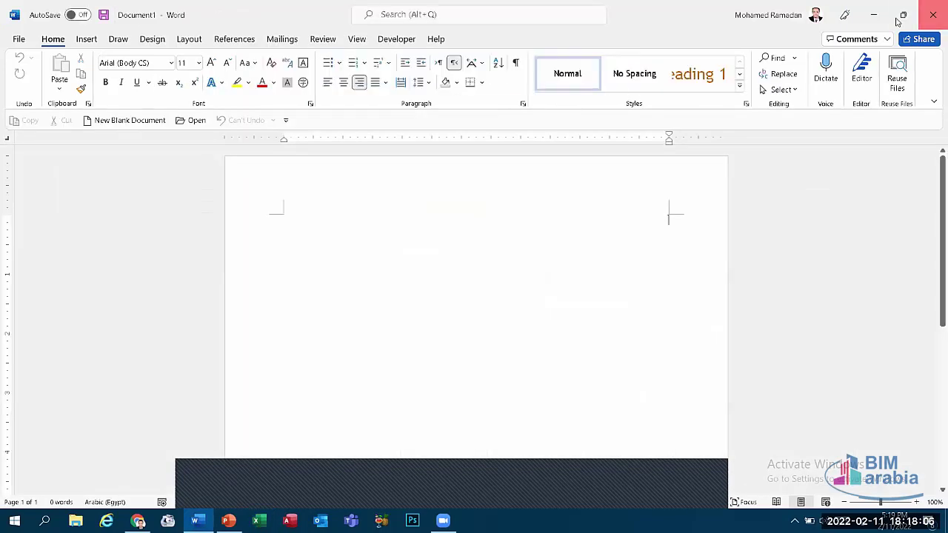
click(932, 14)
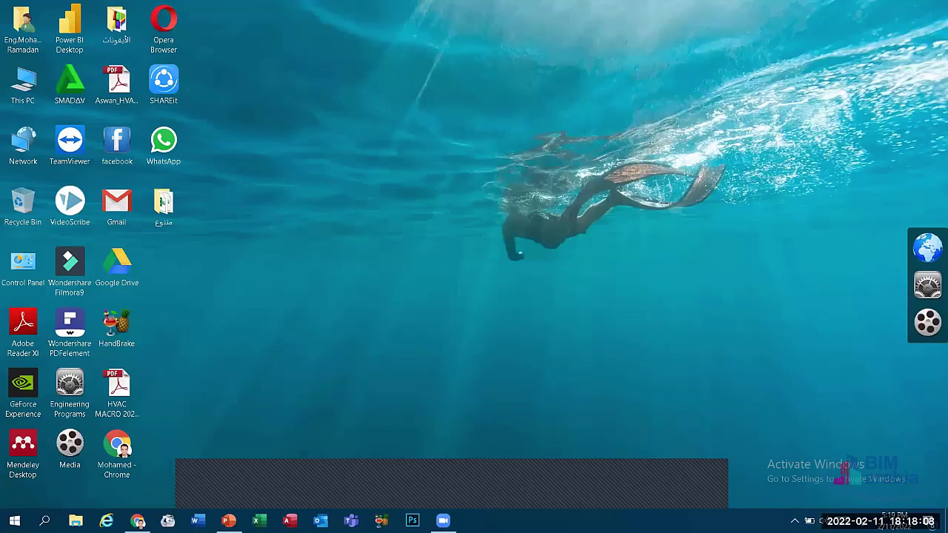